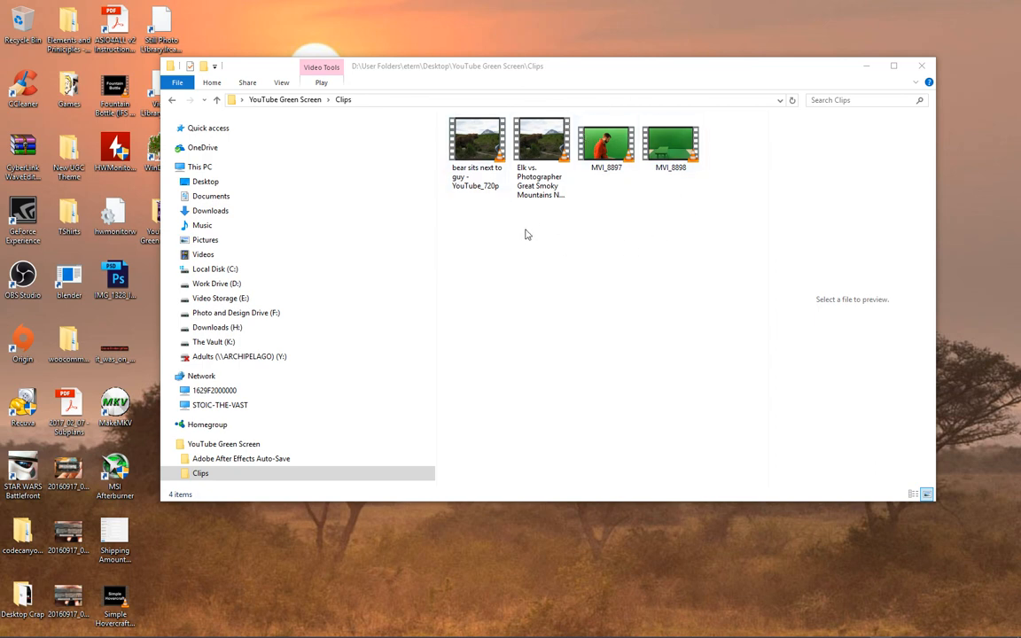
View the contents of the YouTube Green Screen project folder and return to its Clips subfolder
left_click(305, 101)
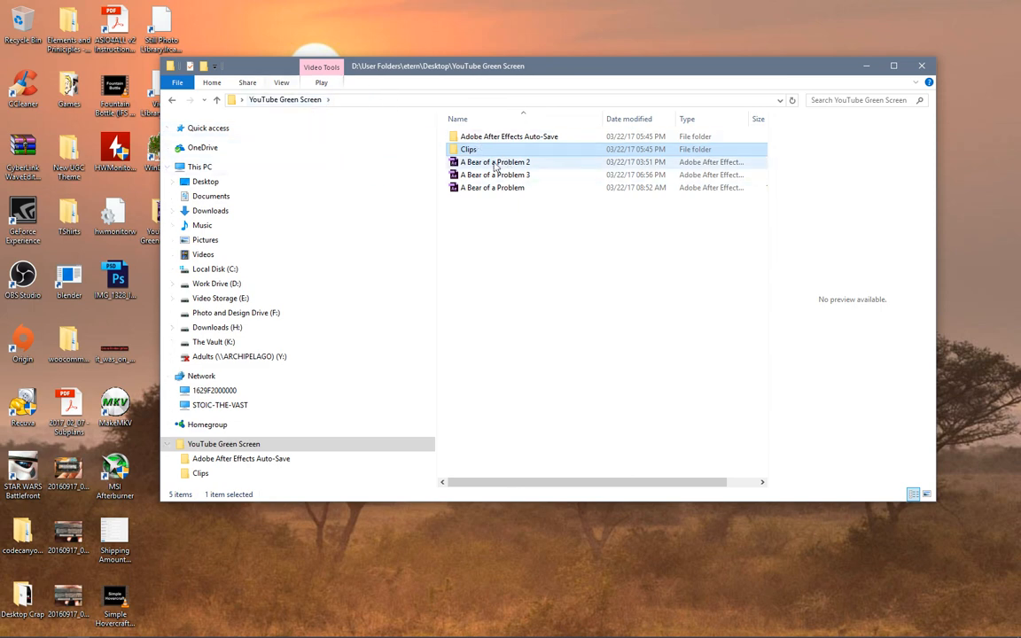
double_click(468, 149)
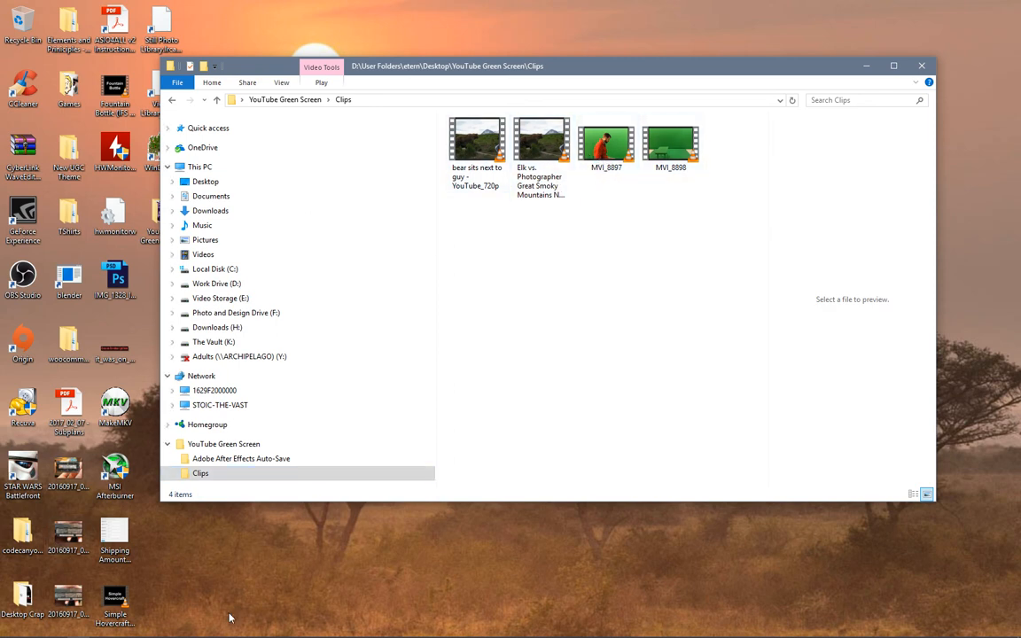
Start Adobe After Effects and close its welcome screen
mouse_move(204, 635)
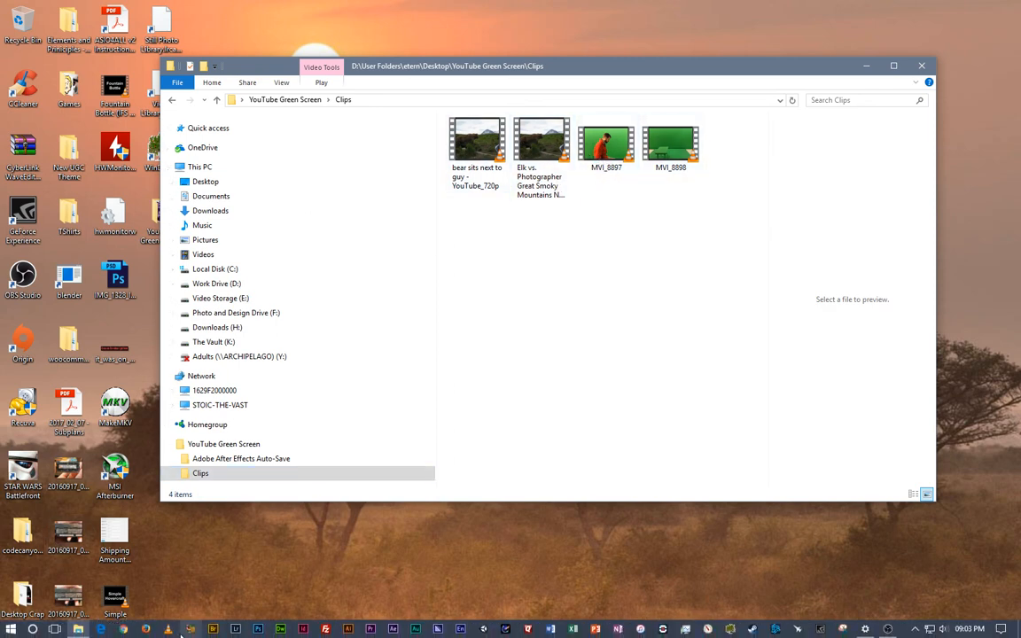
left_click(395, 629)
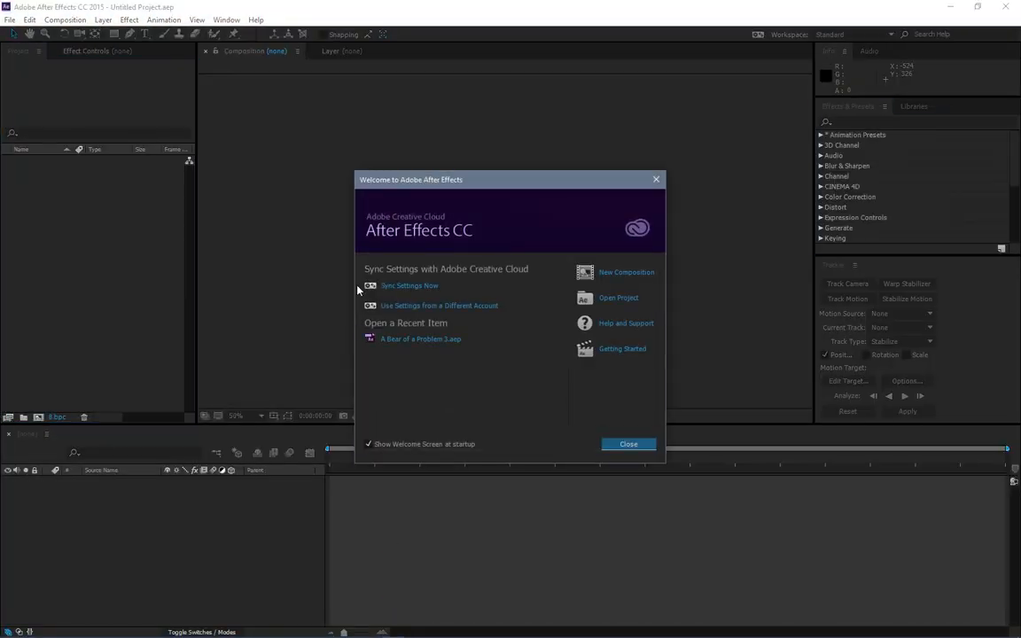
left_click(654, 181)
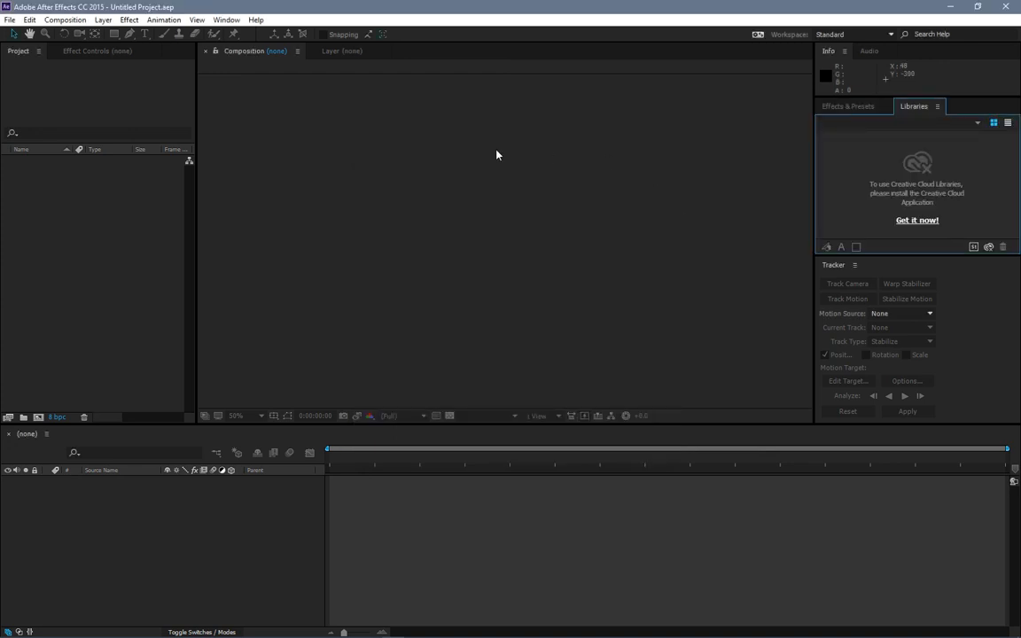
Import the clips "bear sits next to guy - YouTube_720p" and MVI_8897 from the Clips folder as footage
right_click(59, 215)
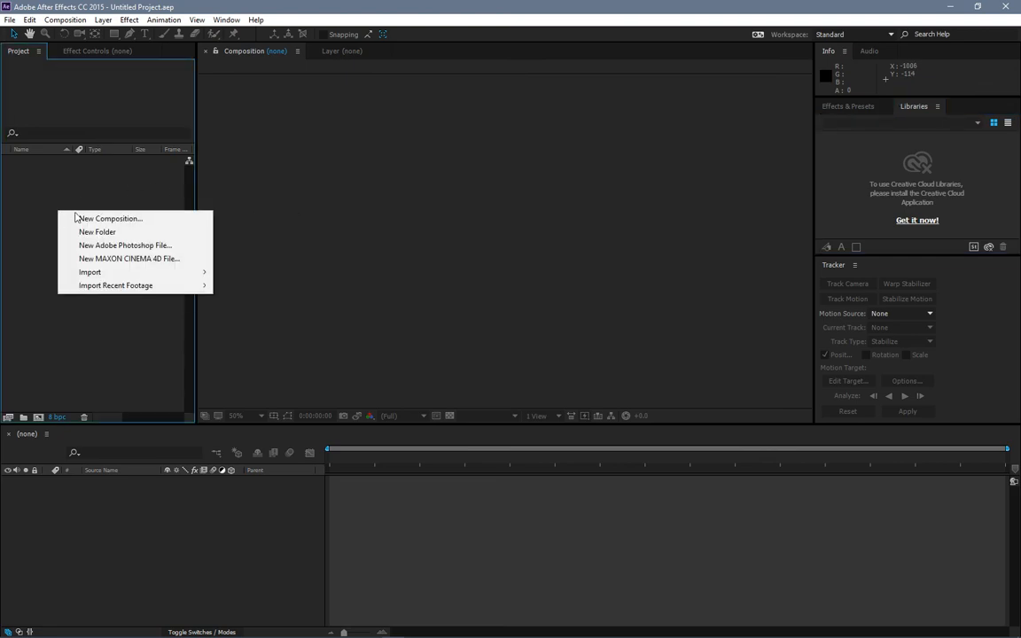
mouse_move(146, 276)
left_click(266, 273)
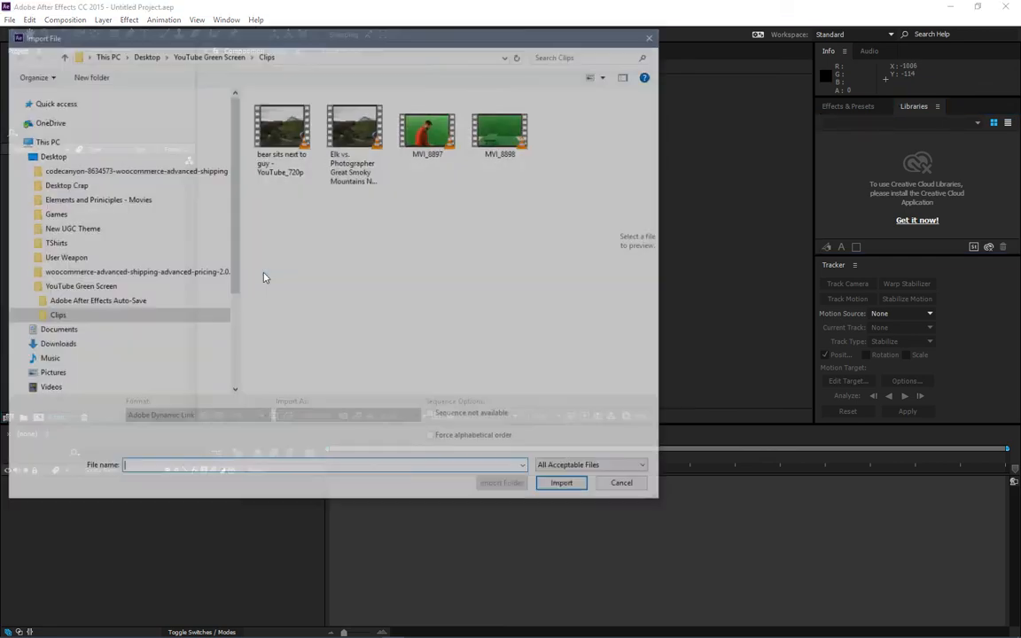
left_click(295, 141)
left_click(429, 132, "ctrl")
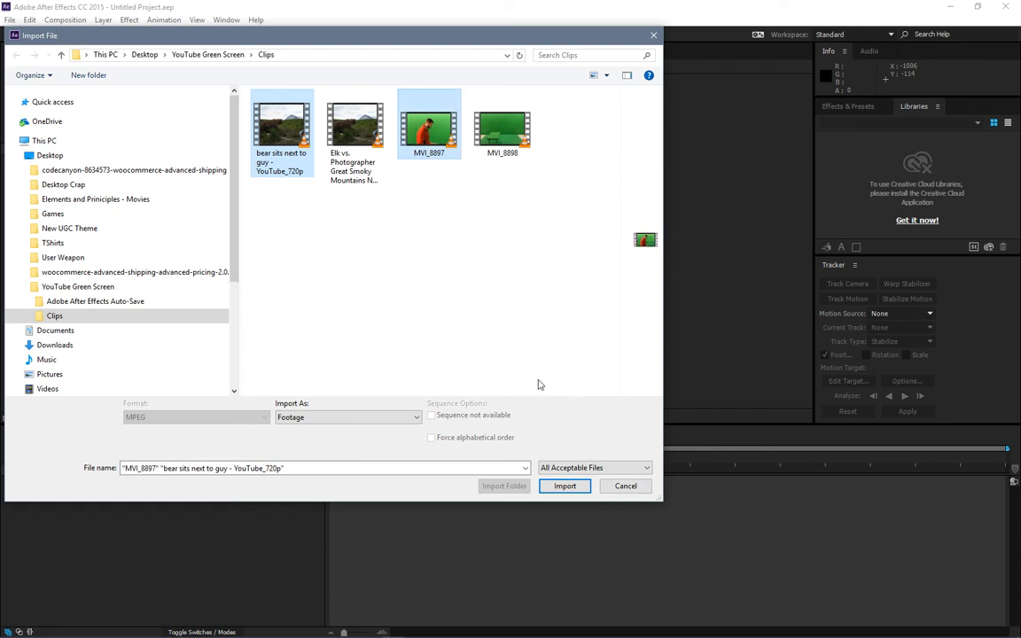
left_click(570, 485)
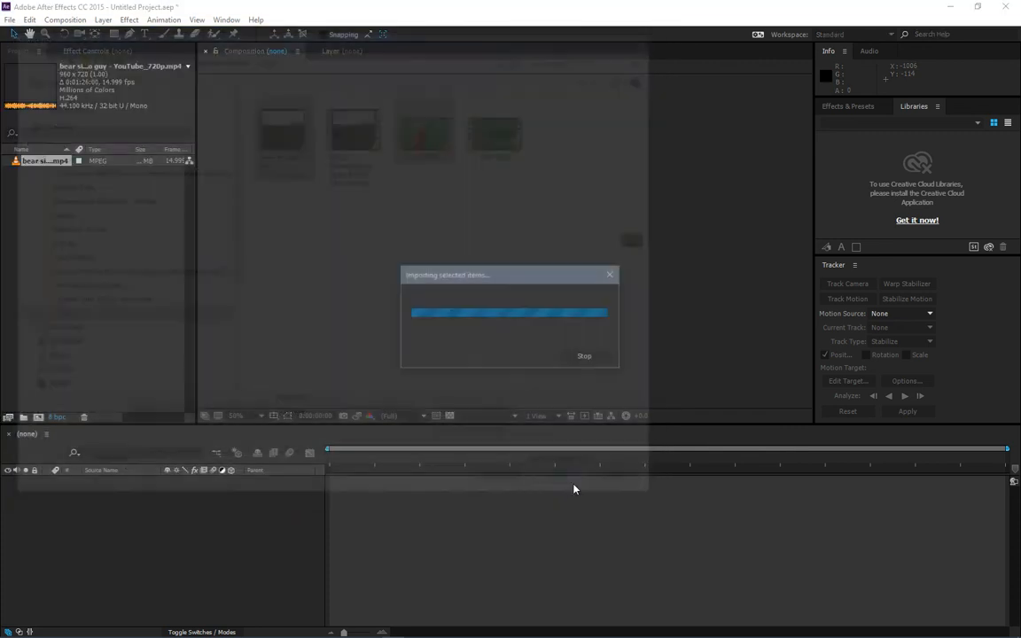
left_click(52, 225)
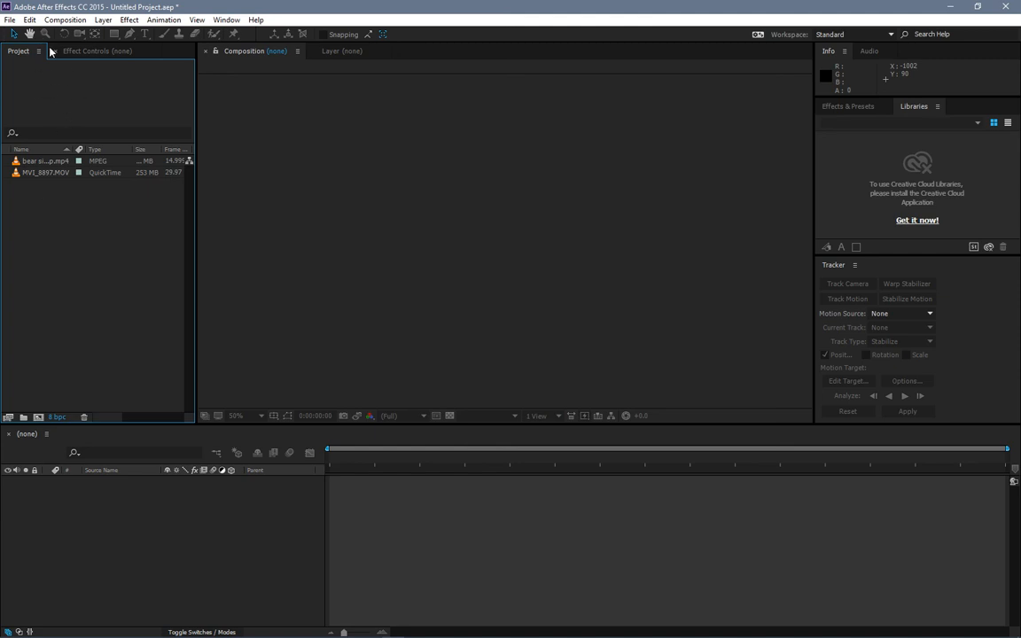
left_click(9, 19)
mouse_move(136, 34)
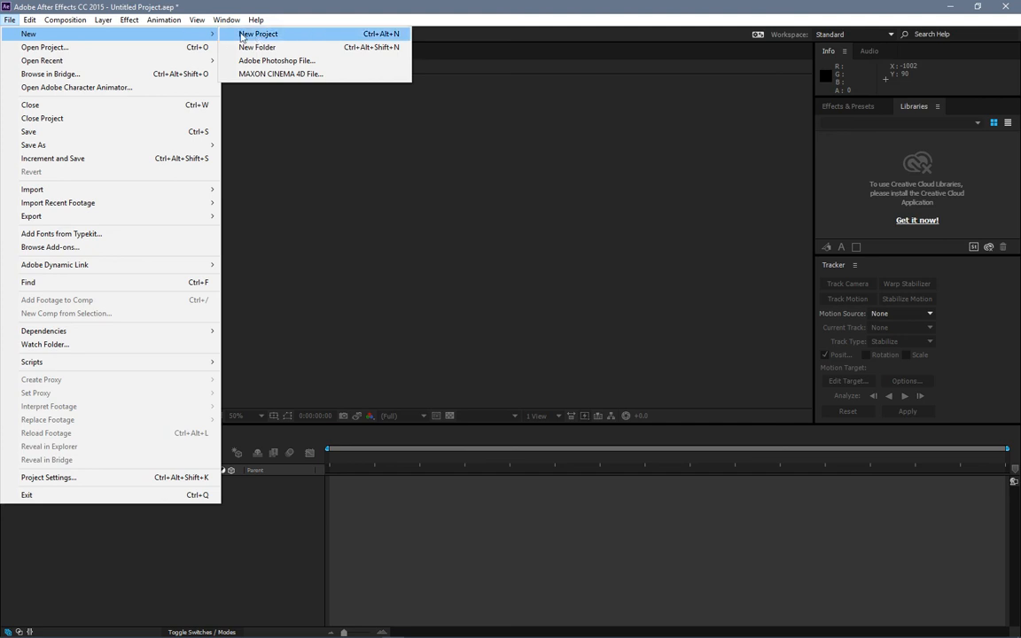
left_click(311, 3)
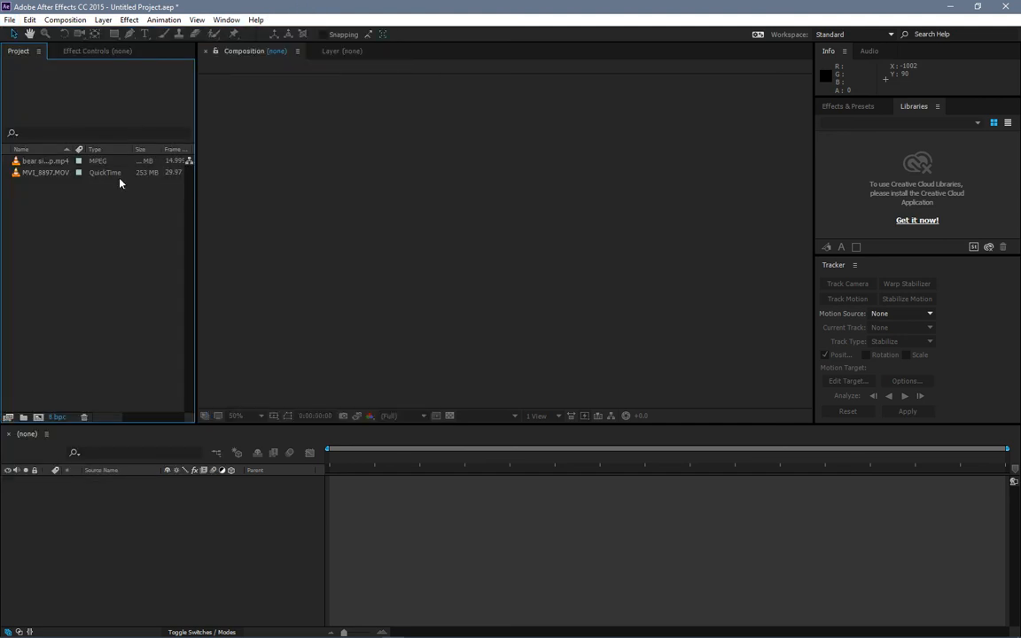
Create an empty composition with the HDTV 1080 29.97 preset and a 30-second duration
right_click(85, 189)
left_click(106, 197)
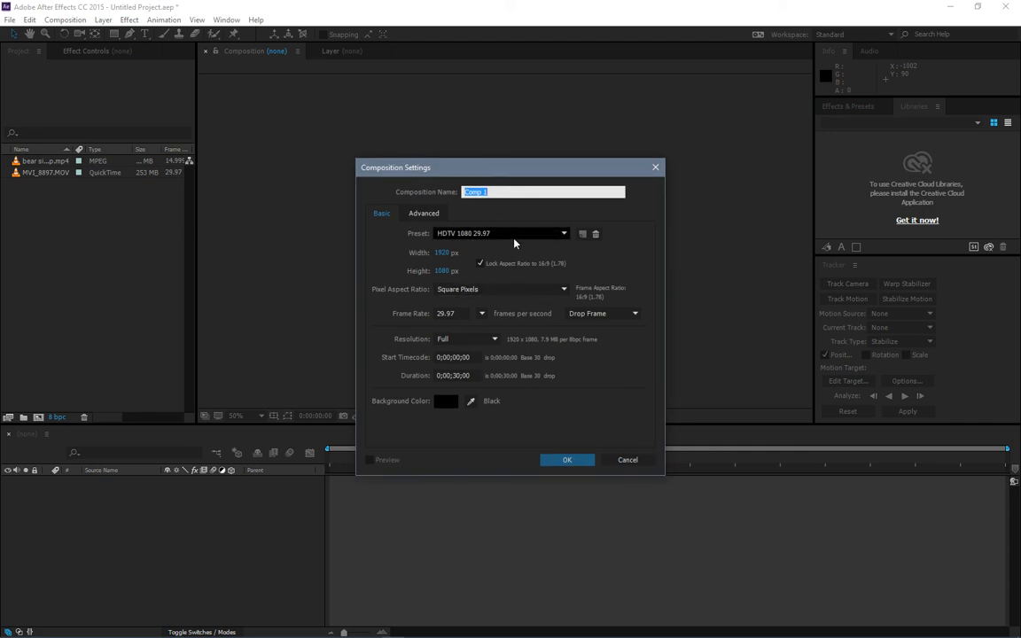
left_click(567, 459)
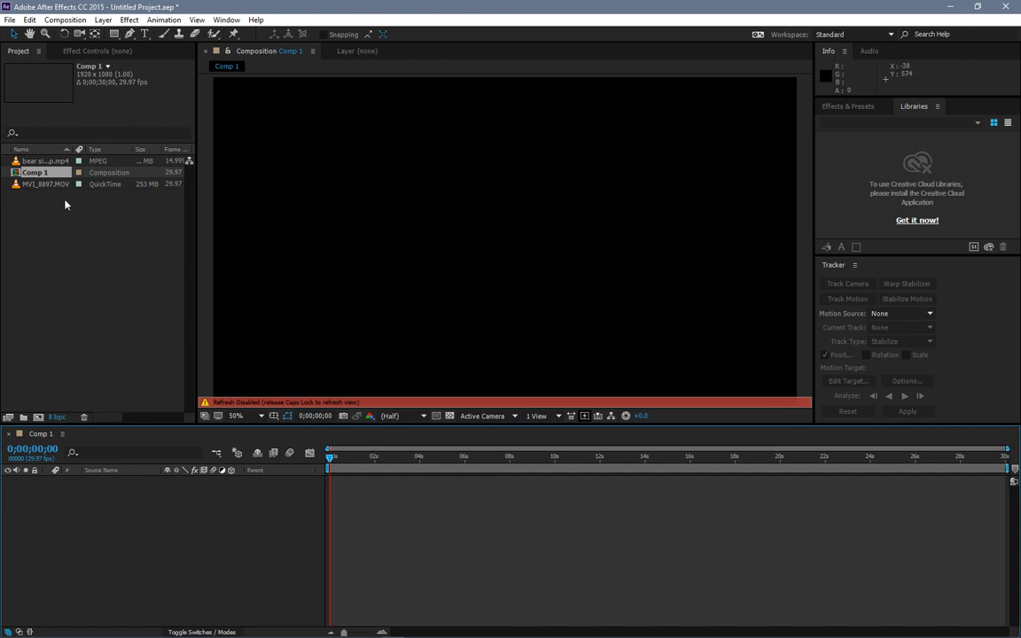
Delete the empty Comp 1 composition from the project
right_click(15, 159)
left_click(51, 314)
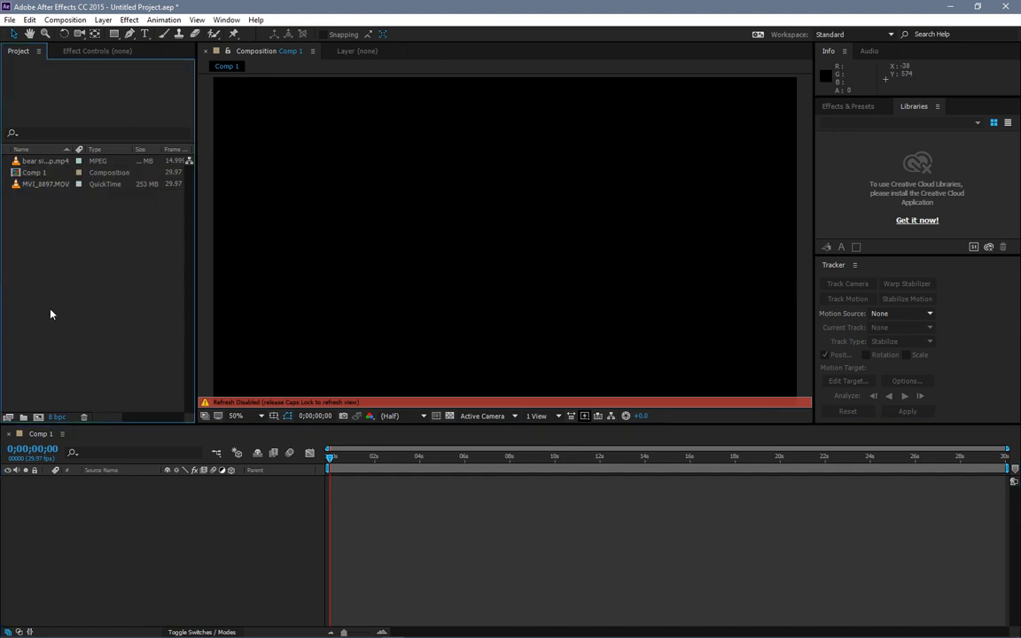
left_click(17, 171)
key("Delete")
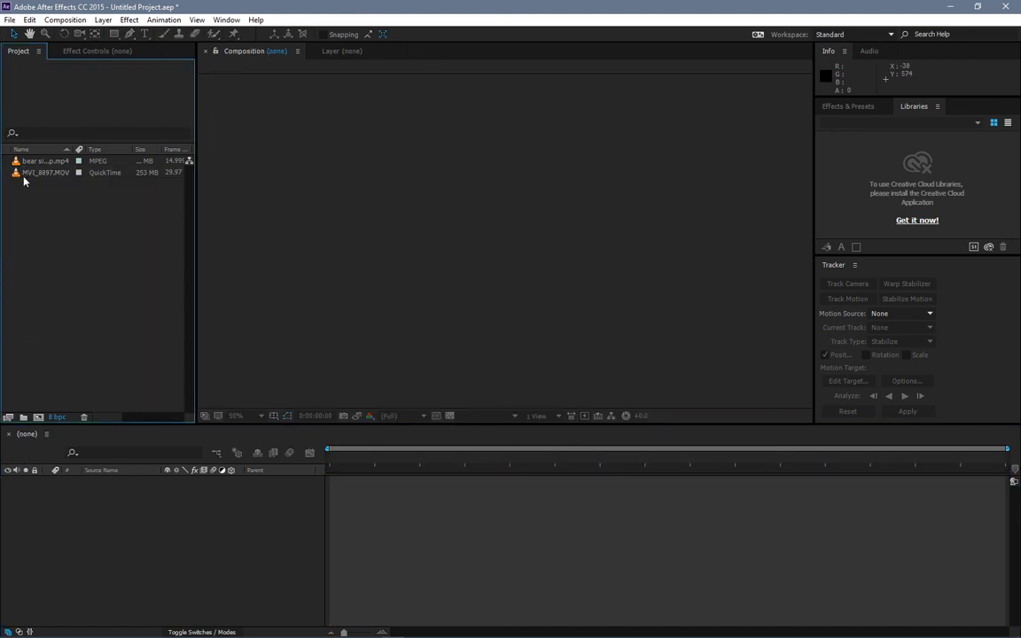
Create a composition from the bear clip so it matches the footage, and review its composition settings without changing them
left_click_drag(25, 160, 426, 501)
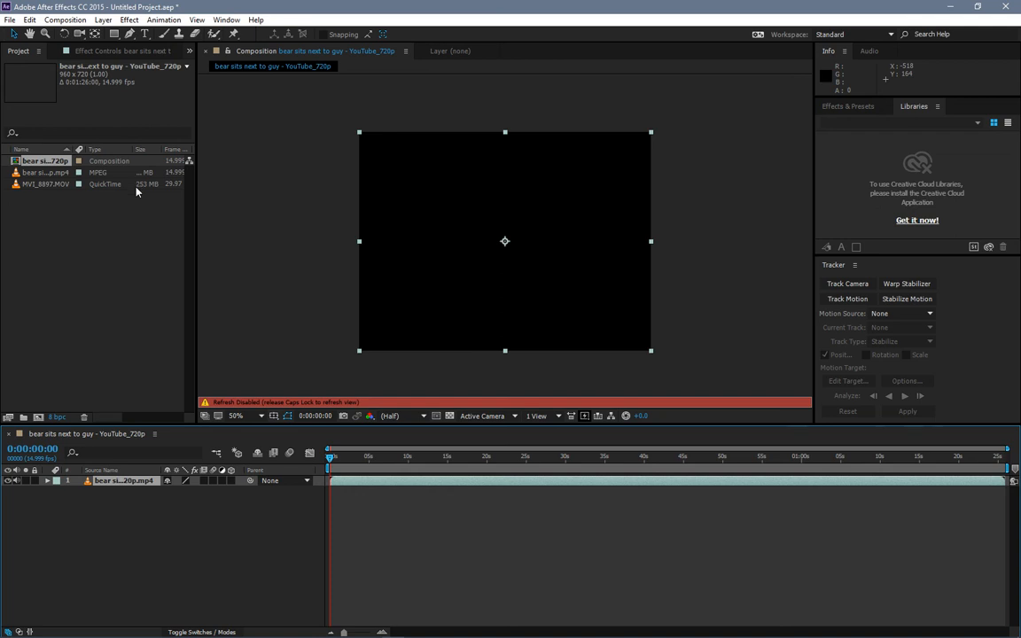
right_click(24, 164)
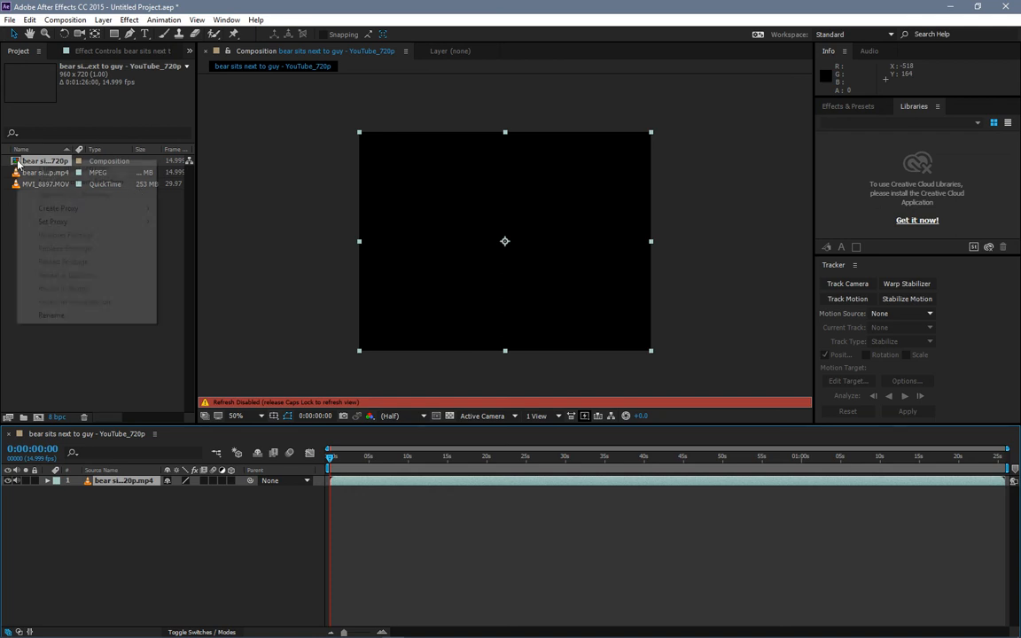
left_click(25, 167)
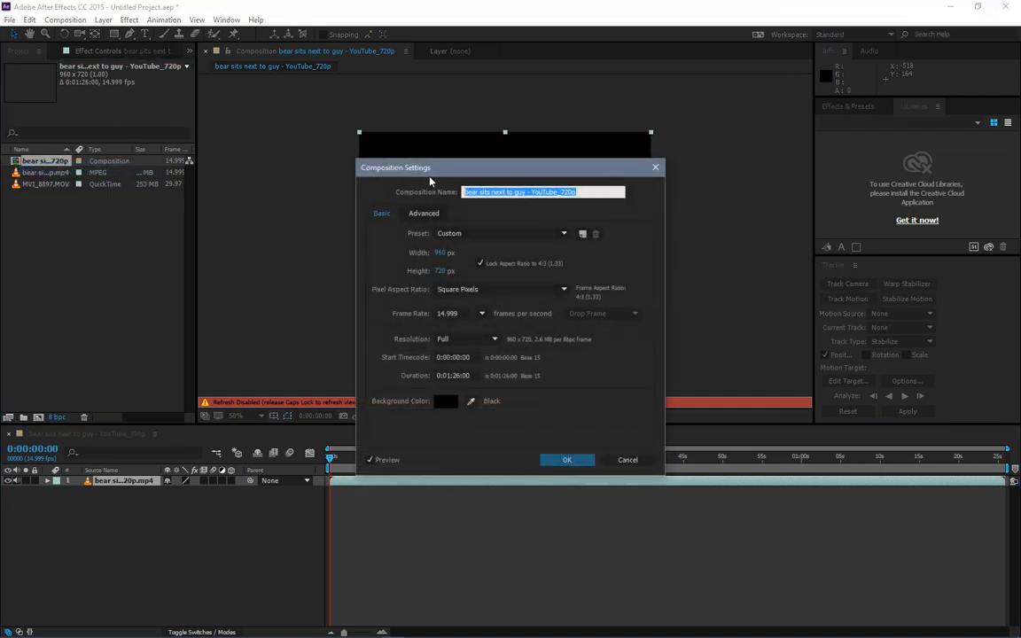
left_click_drag(457, 174, 352, 118)
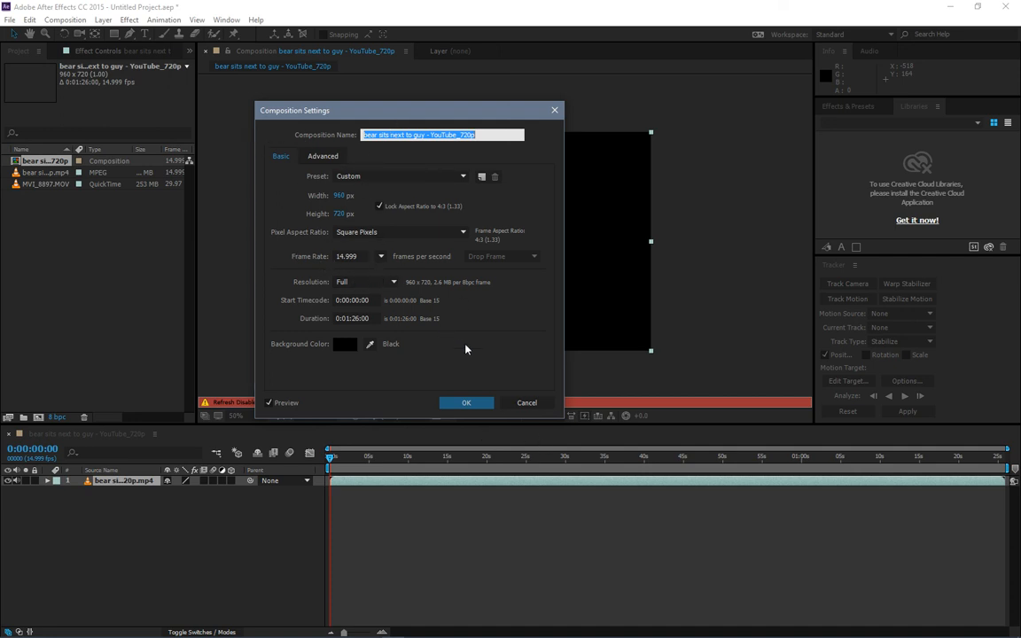
left_click(524, 403)
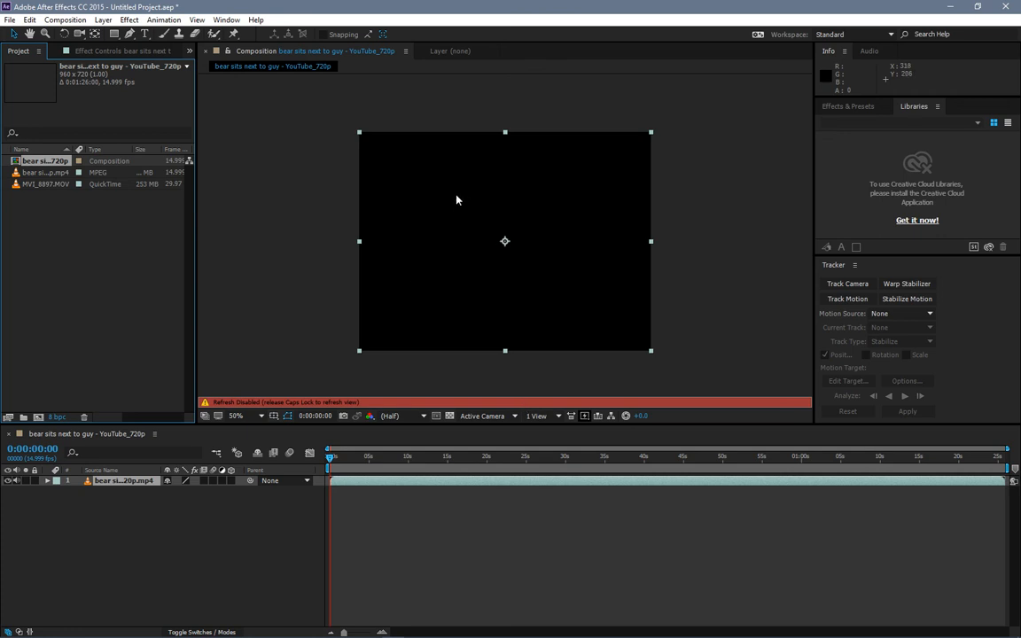
Re-enable refreshing of the composition view and scrub the bear footage to 0:00:50:07 and back to the start
key("Caps_Lock")
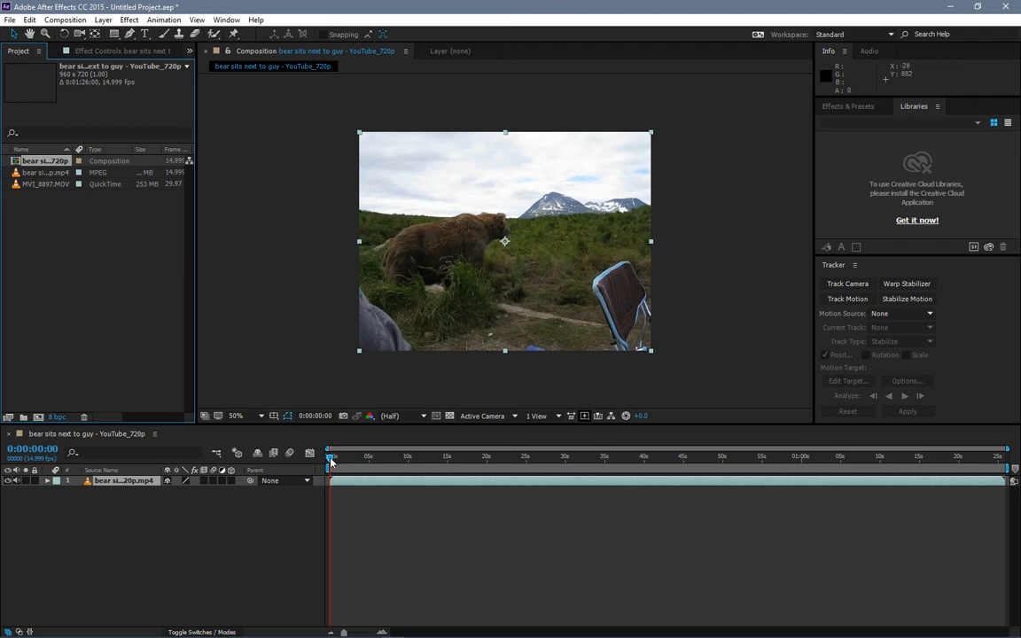
left_click(432, 457)
left_click_drag(458, 472, 638, 465)
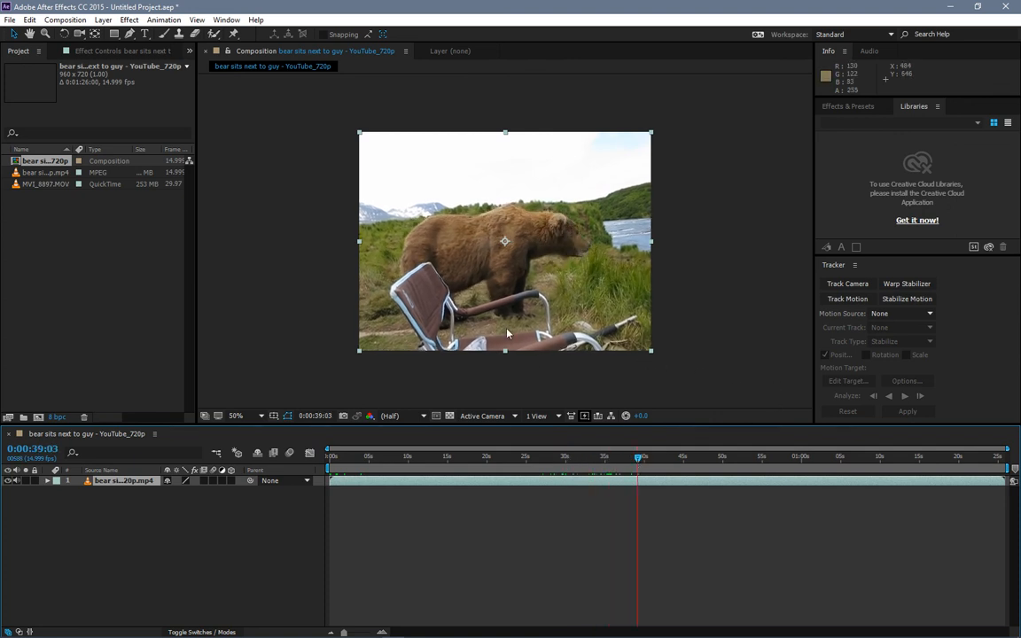
left_click_drag(604, 459, 727, 461)
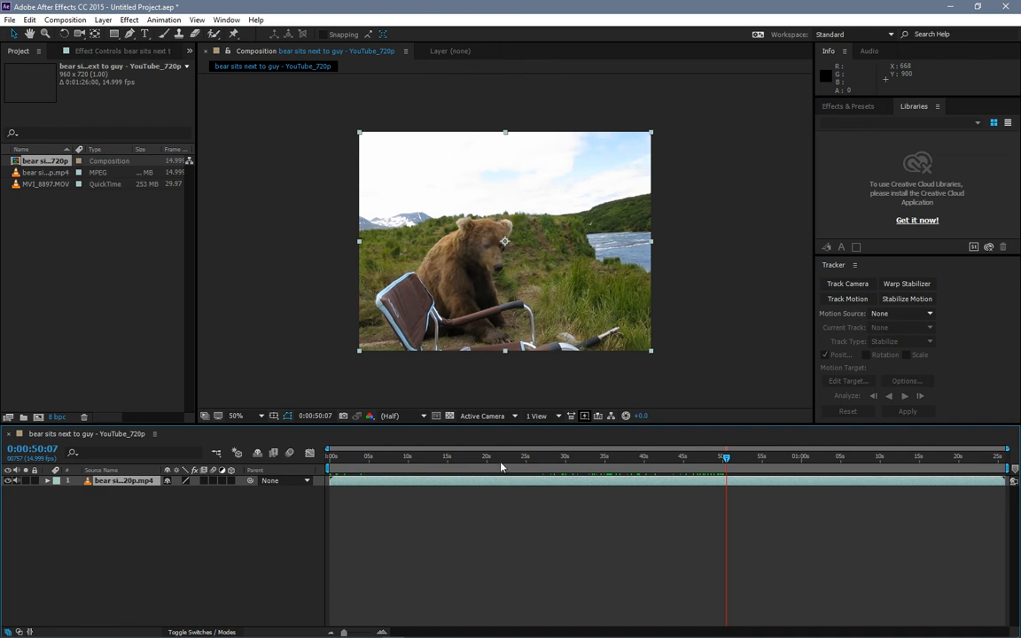
left_click_drag(500, 467, 330, 467)
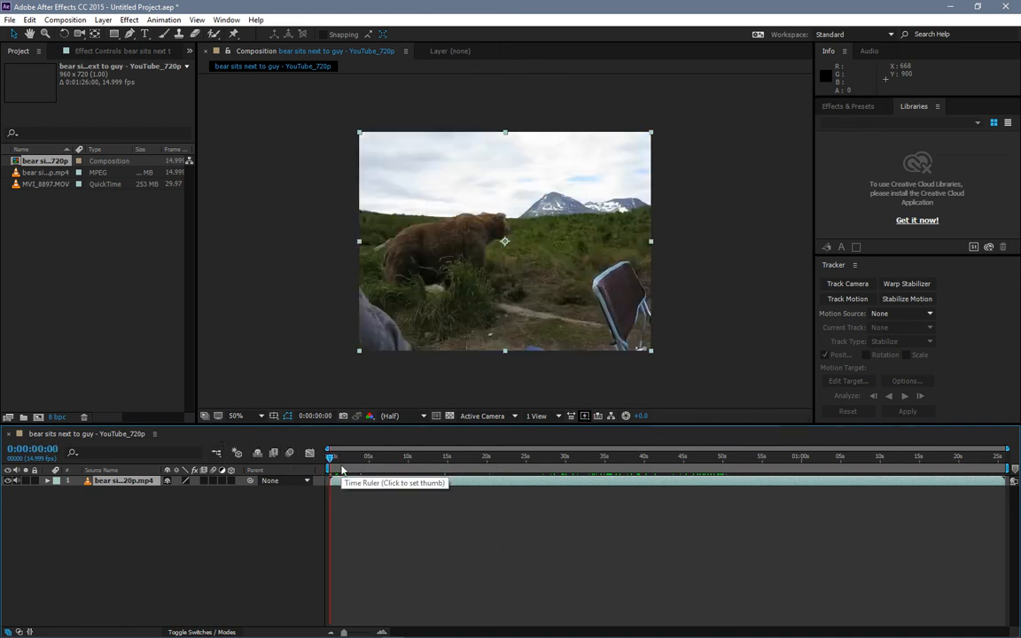
Examine the bear footage up to 0:01:14:09, viewing its last part at 100% zoom, and return to the start at 50% zoom
left_click_drag(339, 468, 736, 462)
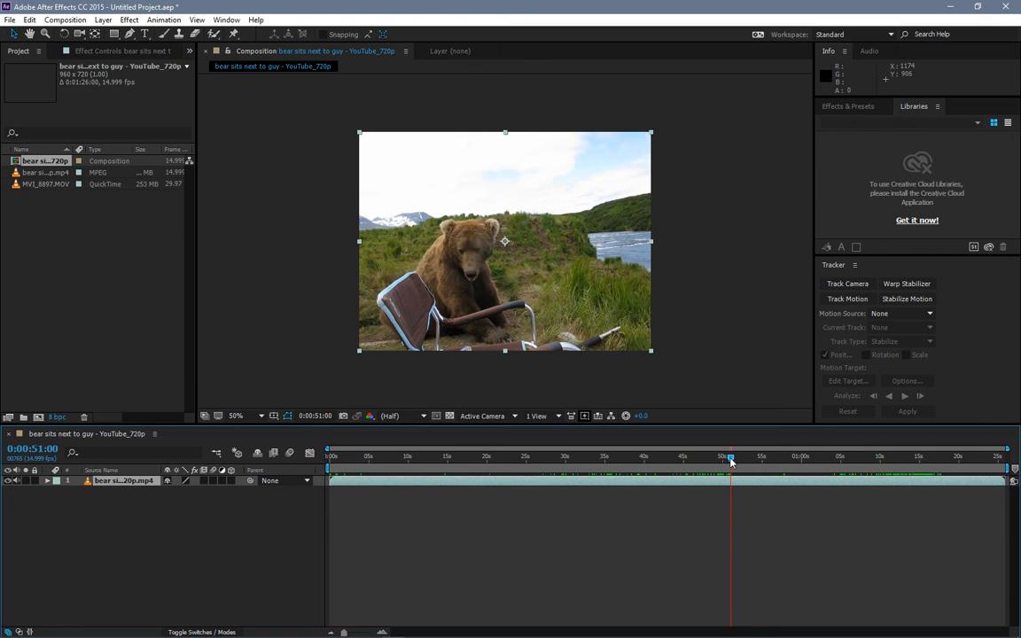
left_click_drag(730, 459, 723, 461)
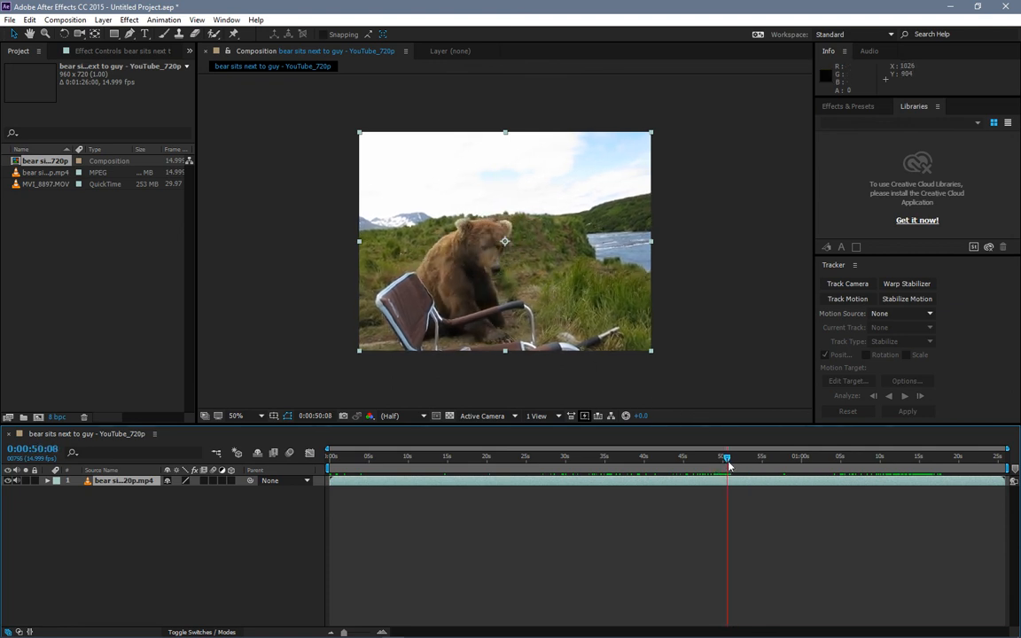
left_click_drag(729, 464, 900, 493)
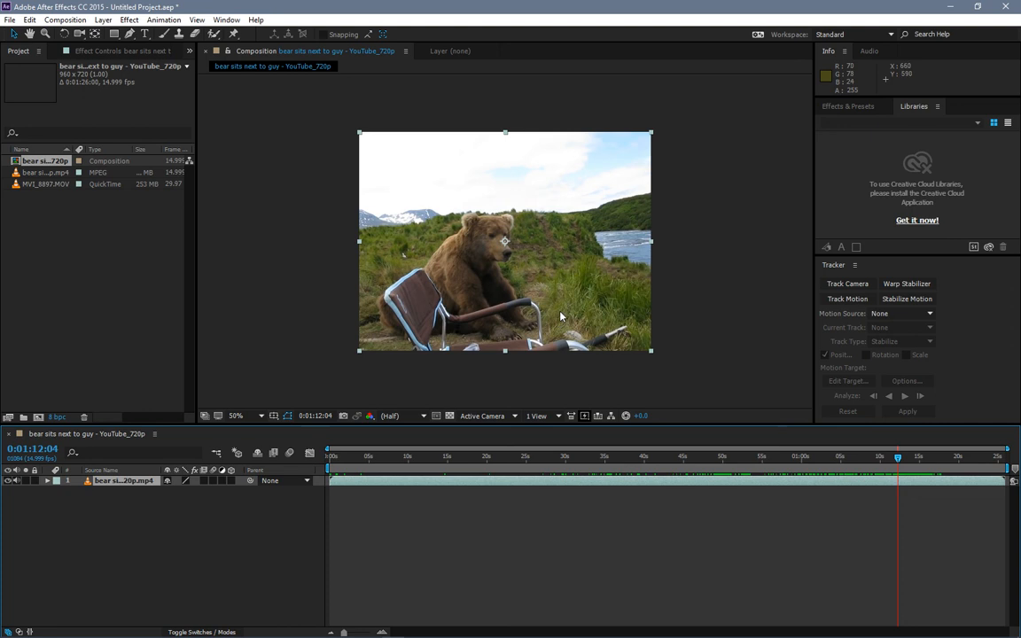
key("slash")
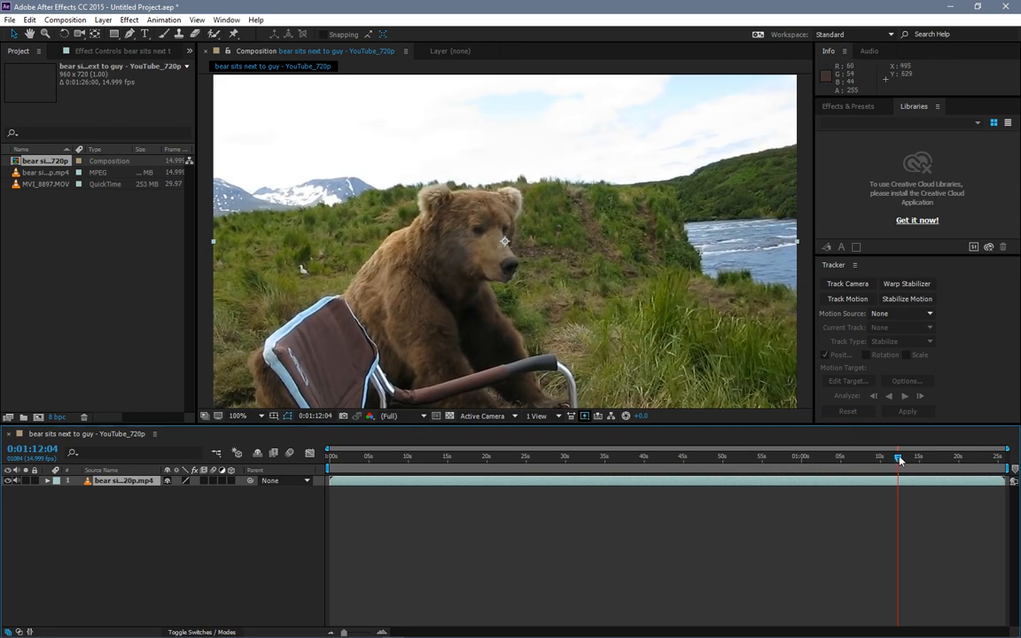
left_click_drag(899, 459, 917, 459)
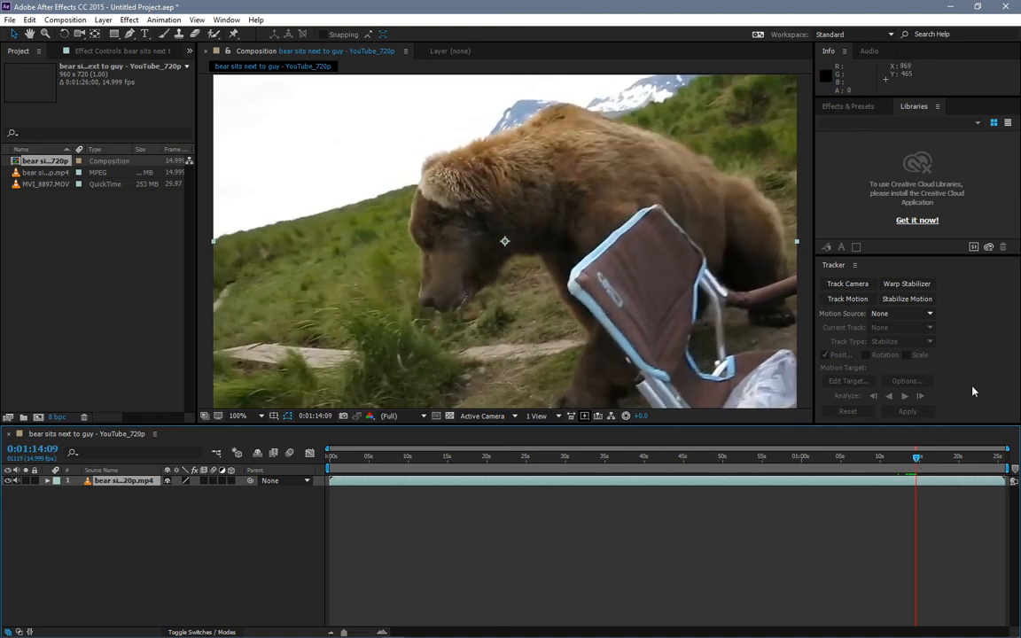
left_click_drag(919, 468, 309, 452)
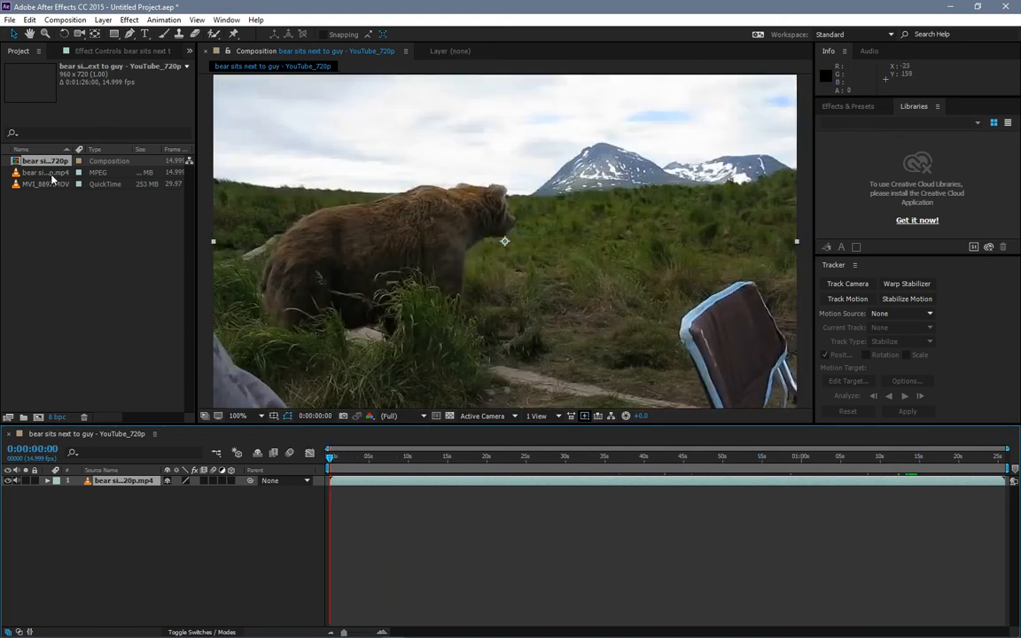
key("comma")
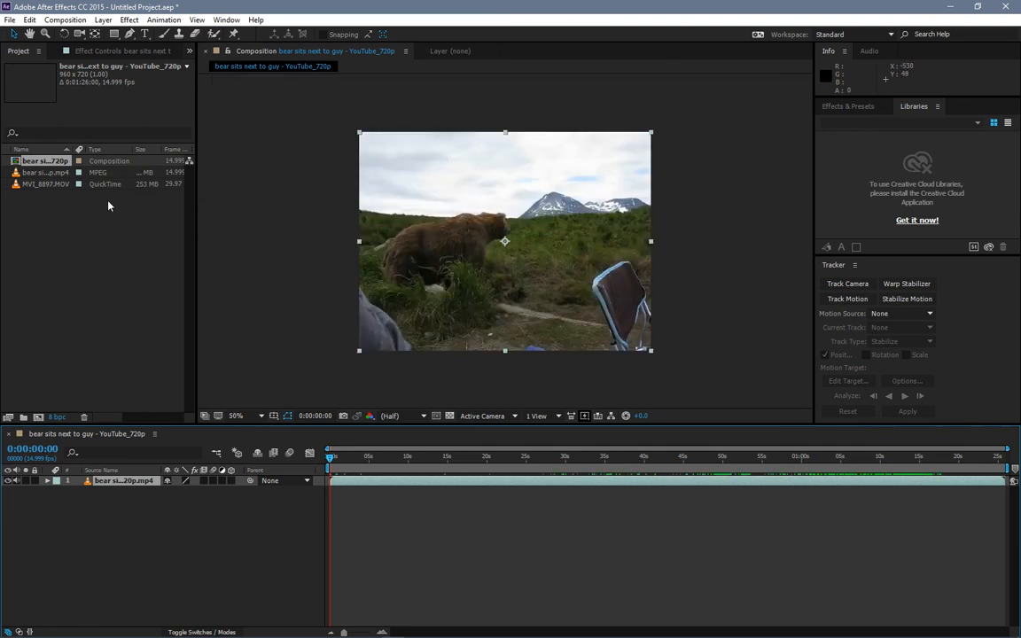
Add the MVI_8897 green screen clip centred above the bear footage and move the playhead to 0:00:12:02
left_click_drag(15, 186, 504, 244)
left_click_drag(330, 456, 424, 456)
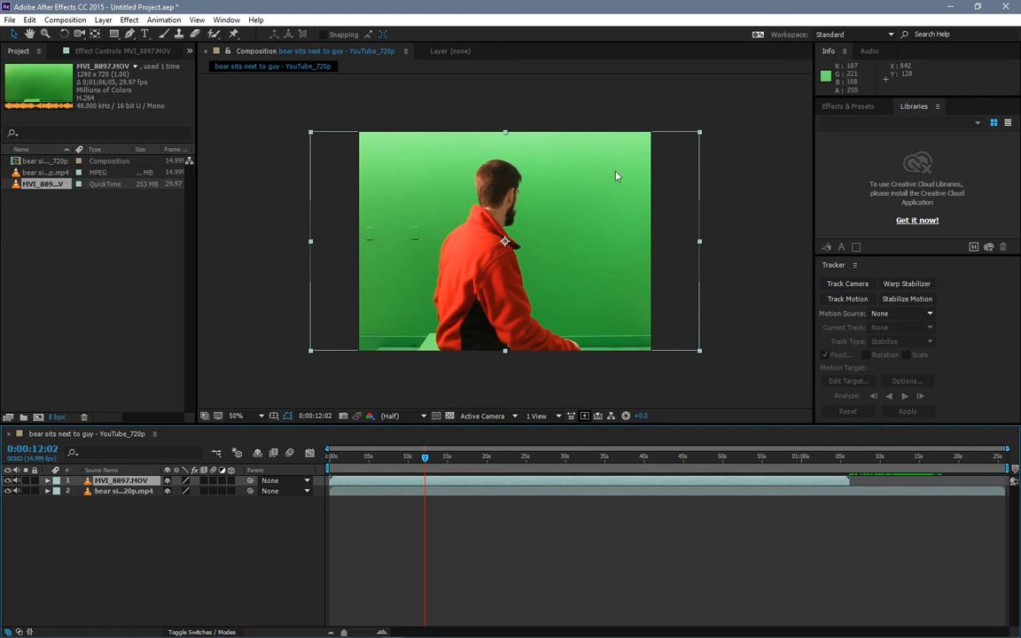
Find Keylight (1.2) among the keying effects and apply it to the MVI_8897 layer
left_click(846, 107)
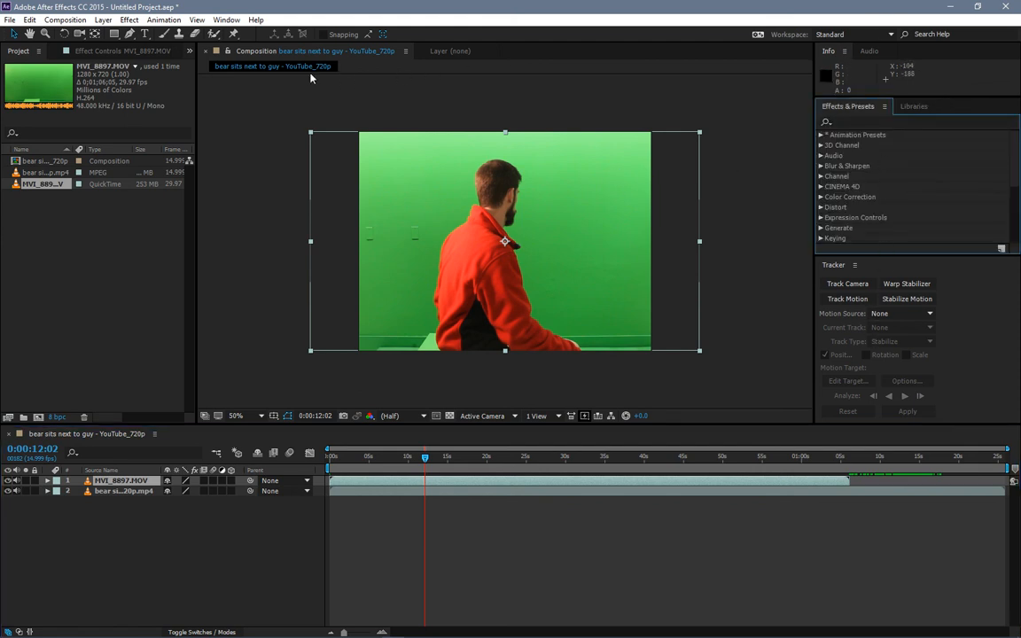
left_click(227, 20)
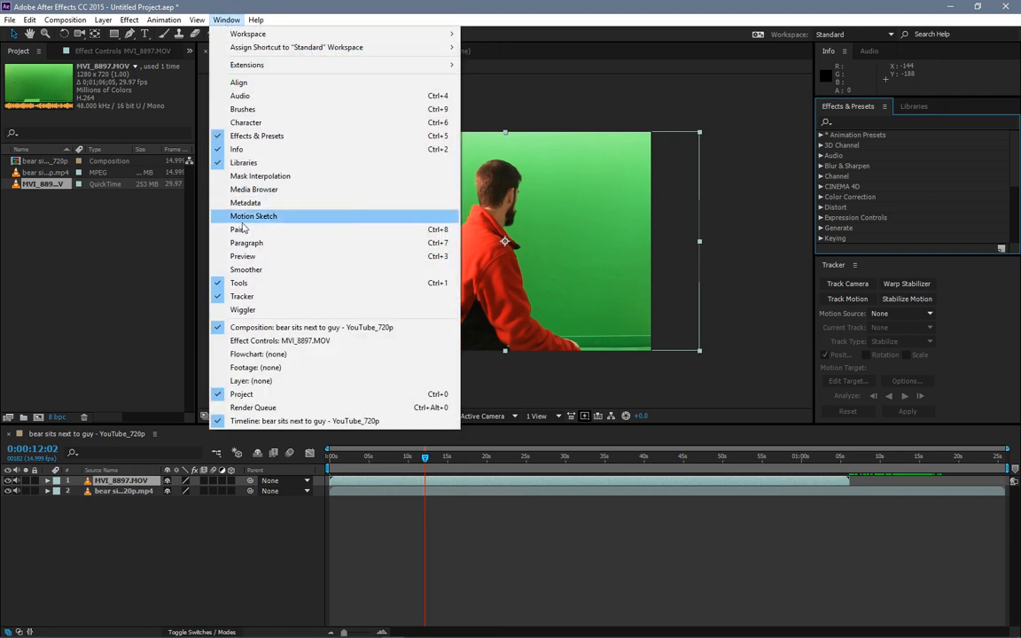
left_click(227, 20)
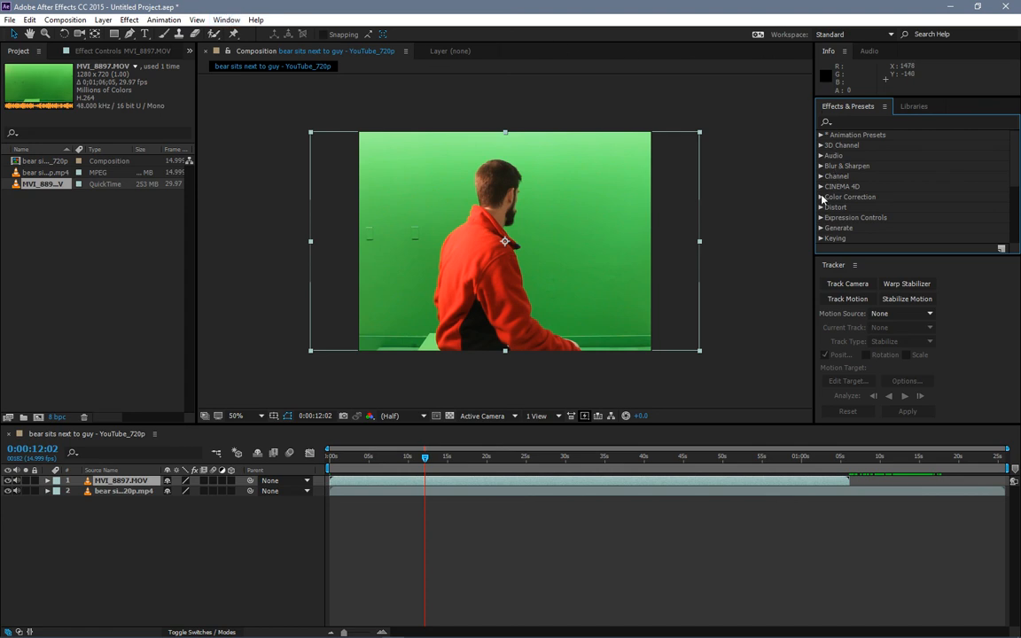
left_click(822, 236)
scroll(828, 217, "down", 4)
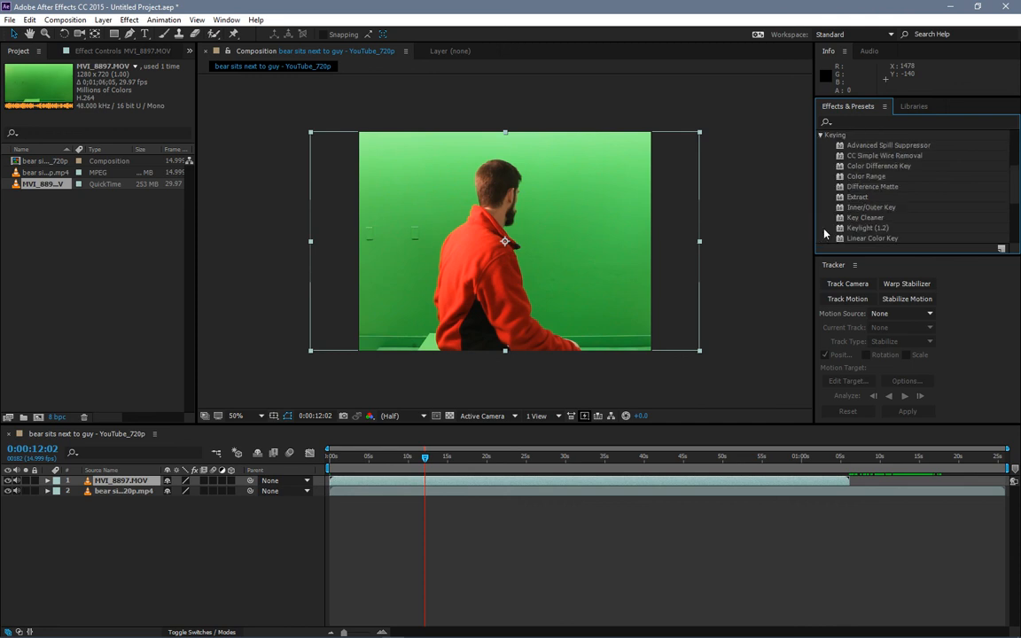
scroll(857, 177, "up", 1)
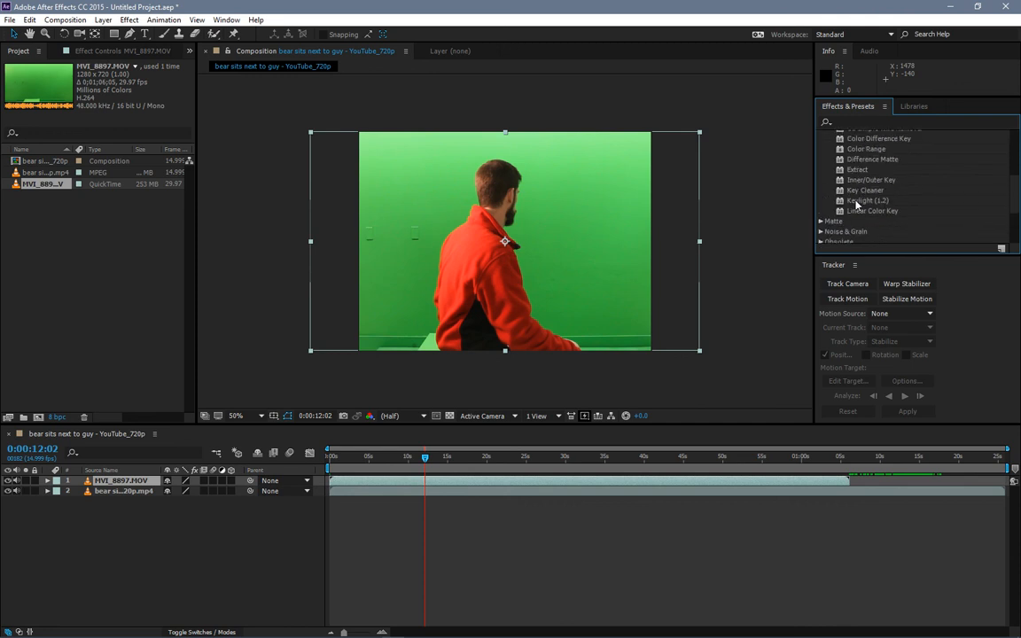
left_click_drag(857, 204, 130, 487)
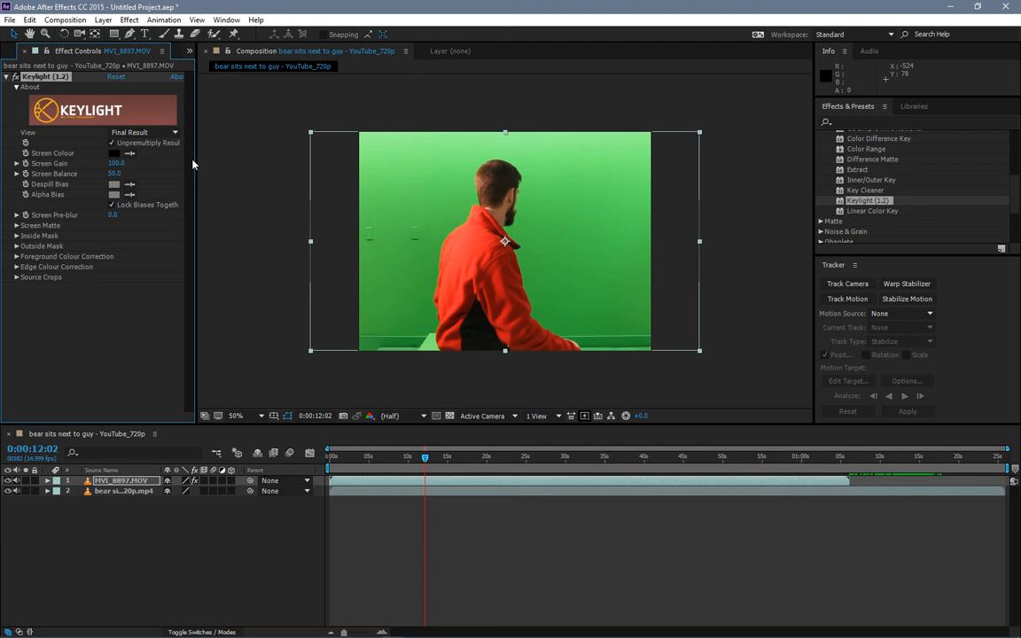
Sample the green backdrop as Keylight's Screen Colour and inspect the keyed edges around the man's head at 200% zoom
left_click(130, 152)
left_click(441, 205)
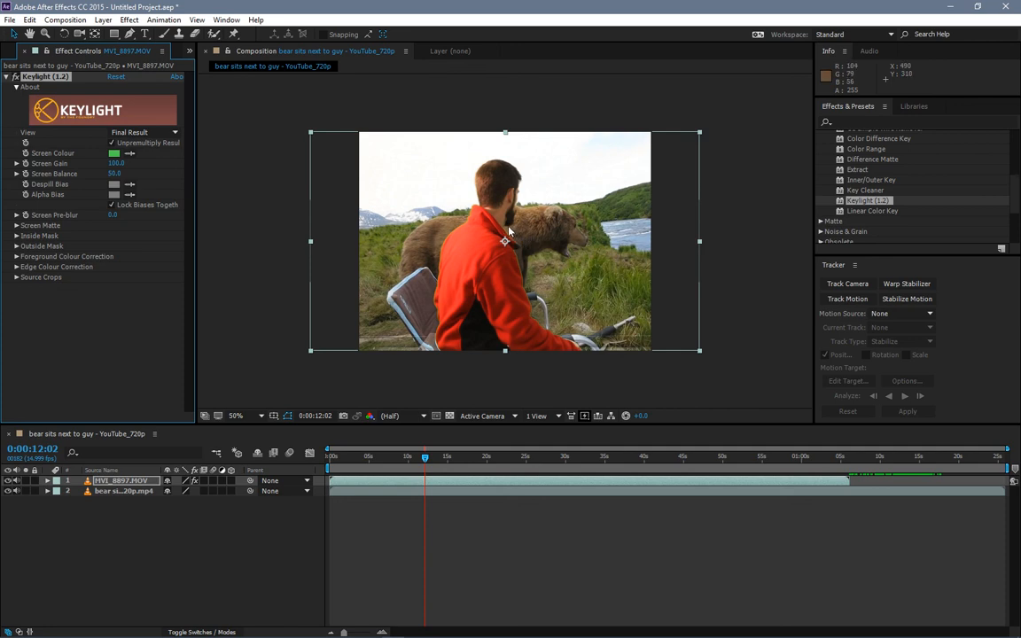
key("period")
key("period")
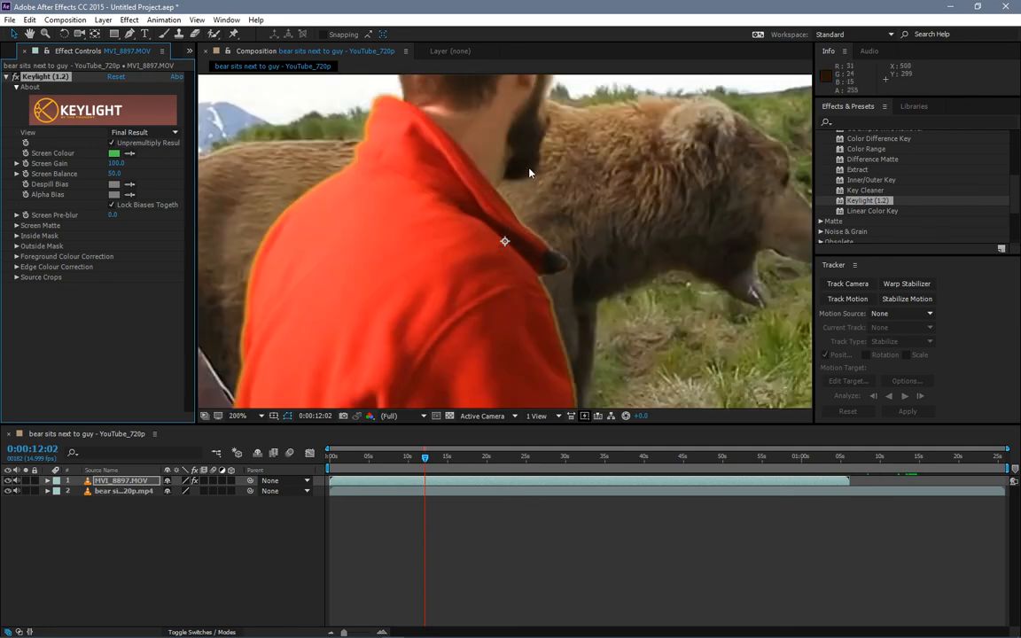
key("h")
left_click_drag(511, 175, 425, 325)
key("v")
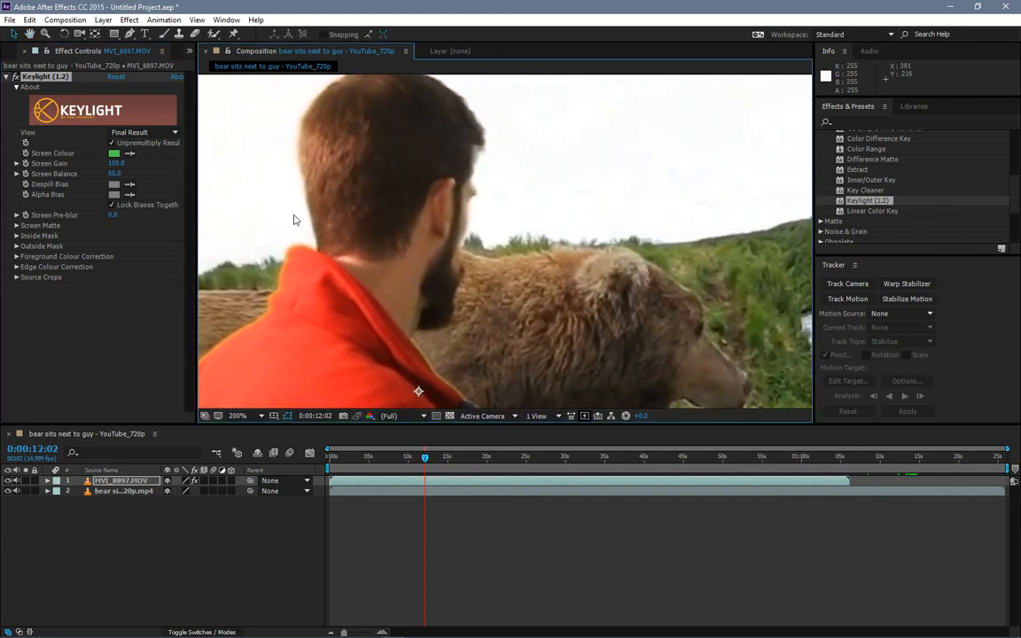
Try a Keylight Screen Gain of 200 and check the man's head and legs at 0:00:29:00
left_click(16, 163)
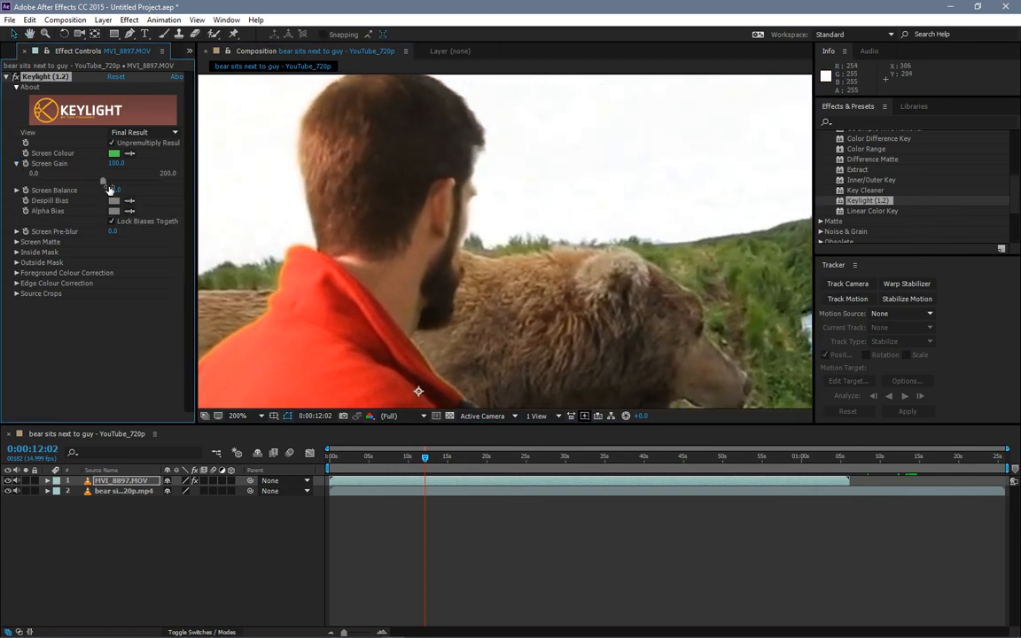
left_click_drag(102, 180, 174, 177)
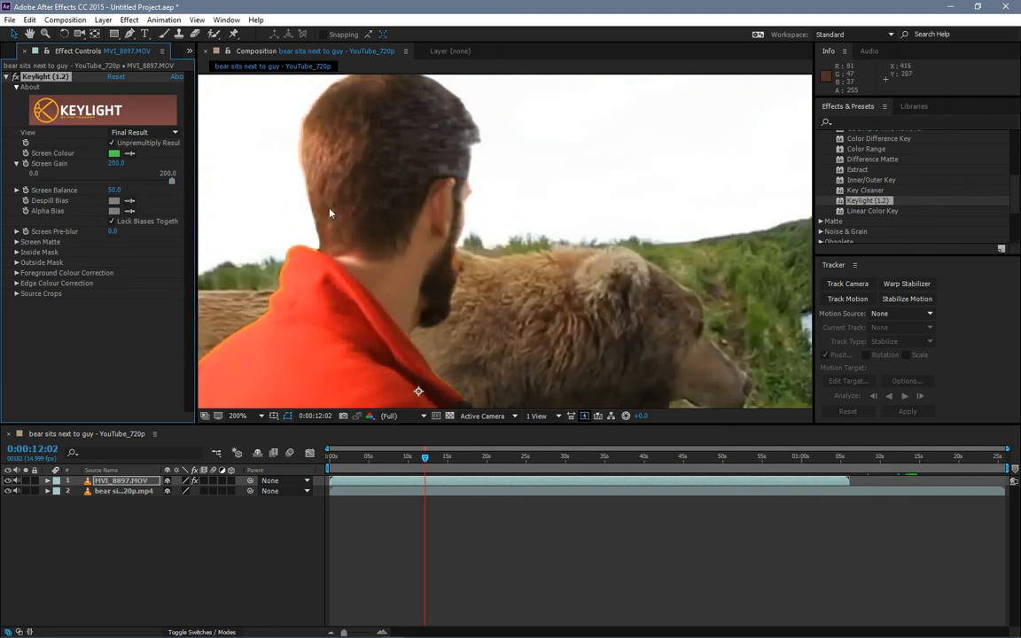
left_click_drag(495, 461, 557, 460)
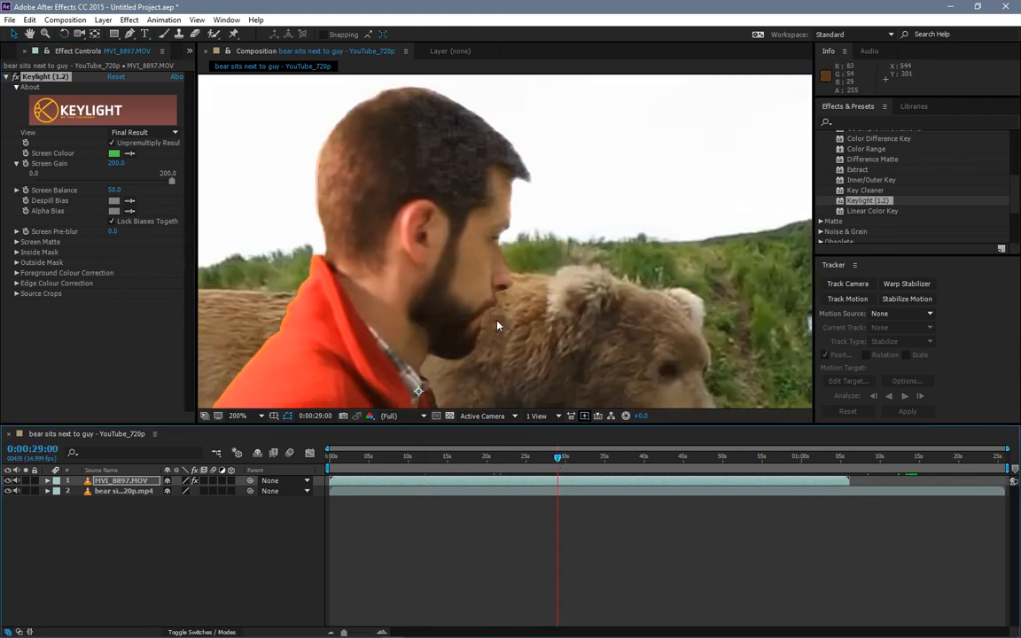
key("space")
left_click_drag(597, 364, 529, 200)
left_click_drag(601, 322, 542, 232)
left_click_drag(574, 298, 555, 186)
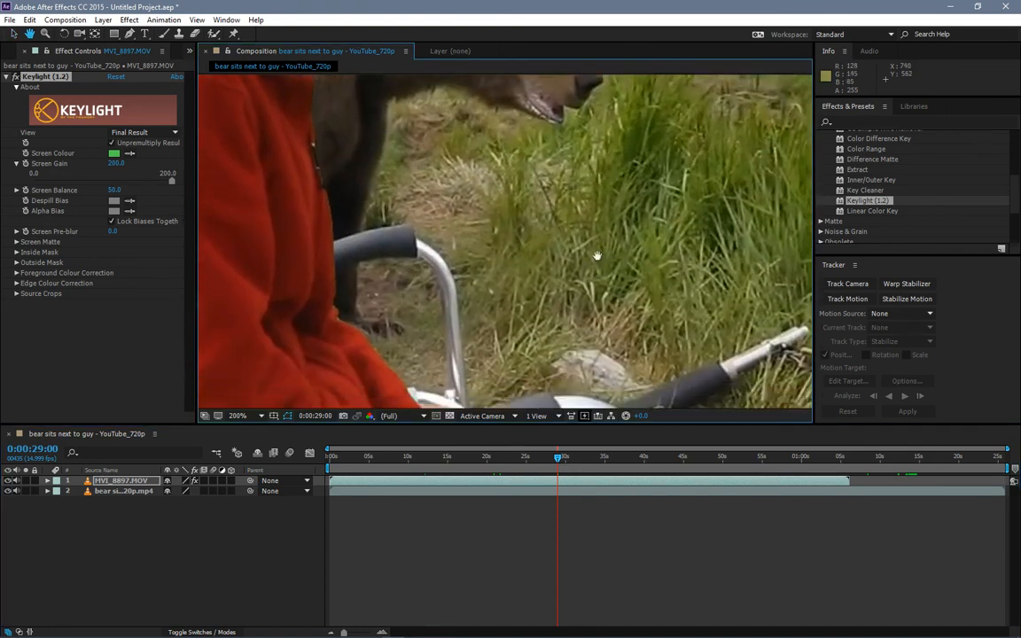
left_click_drag(597, 256, 582, 145)
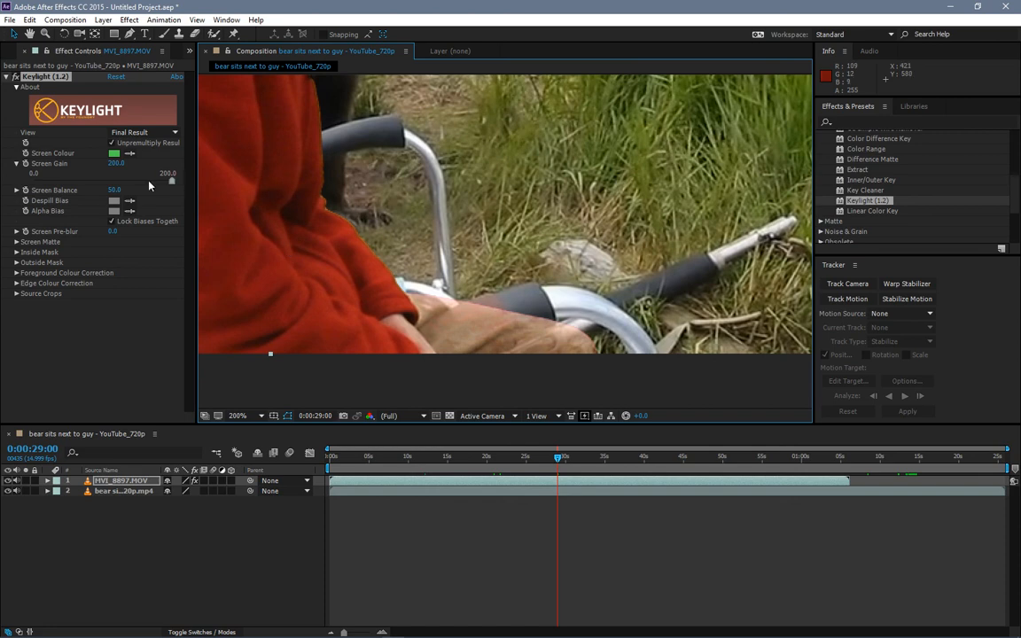
Set Keylight's Screen Gain to 100
left_click(171, 175)
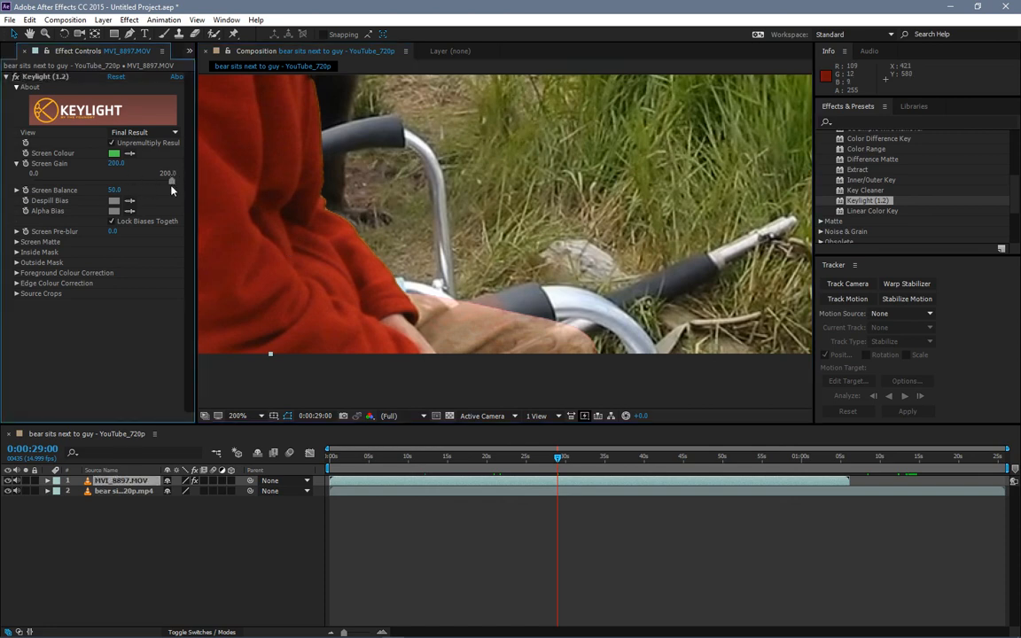
left_click_drag(171, 189, 114, 182)
left_click(115, 164)
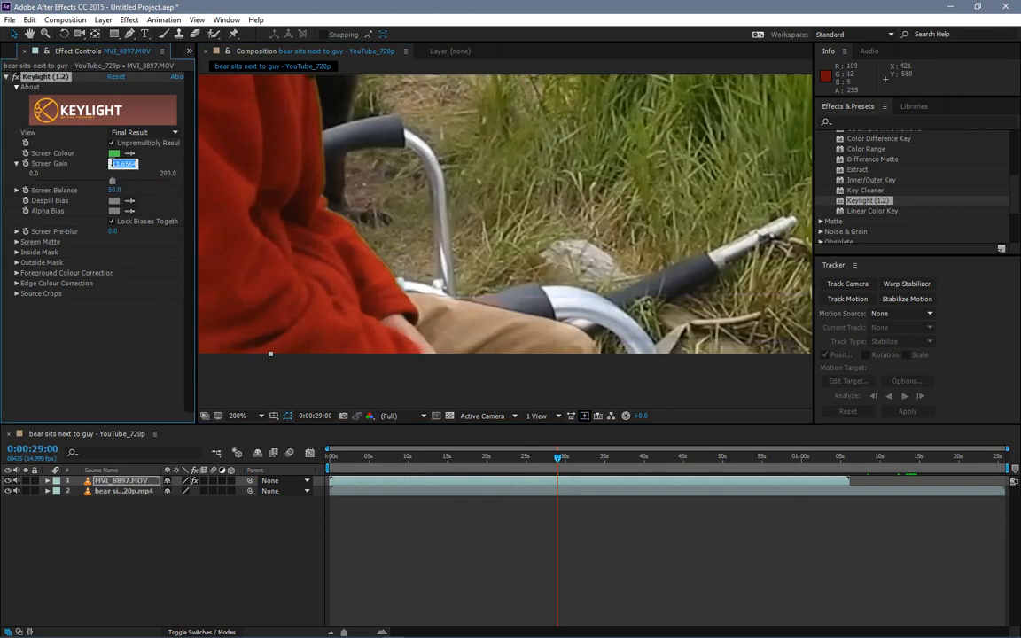
type("100")
key("Return")
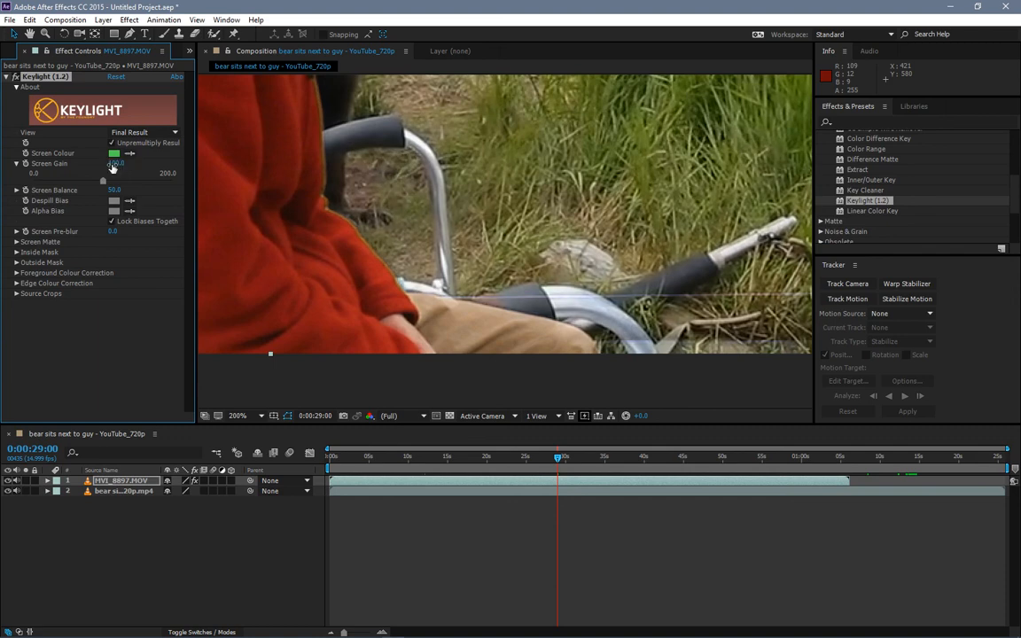
Review the keyed composite at 50% zoom by scrubbing between the start and 0:00:25:03, ending at 0:00:00:00
key("comma")
key("space")
left_click_drag(382, 158, 408, 221)
key("comma")
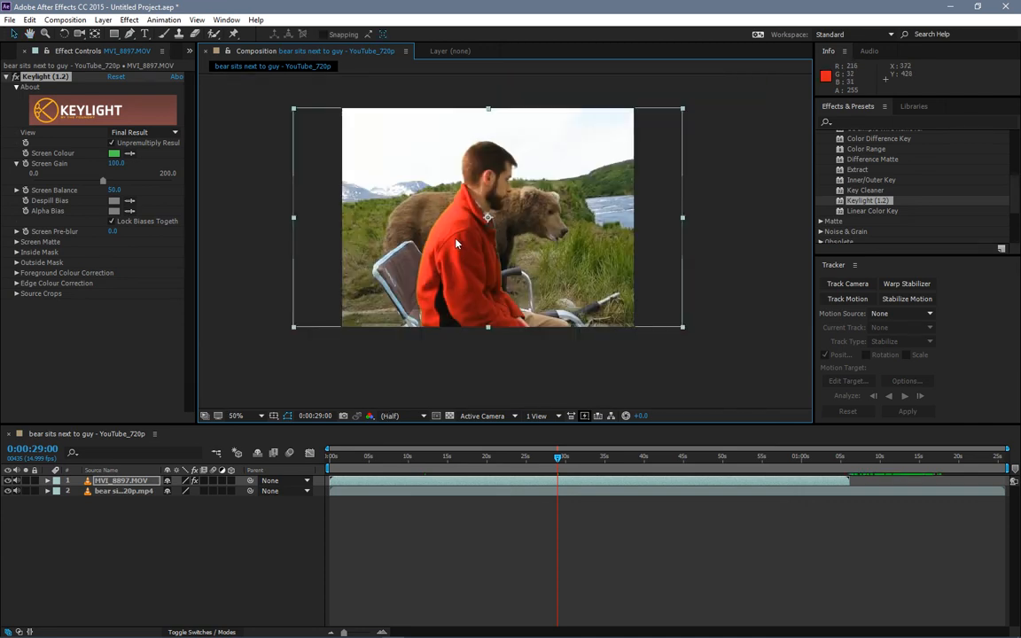
left_click_drag(480, 204, 469, 243)
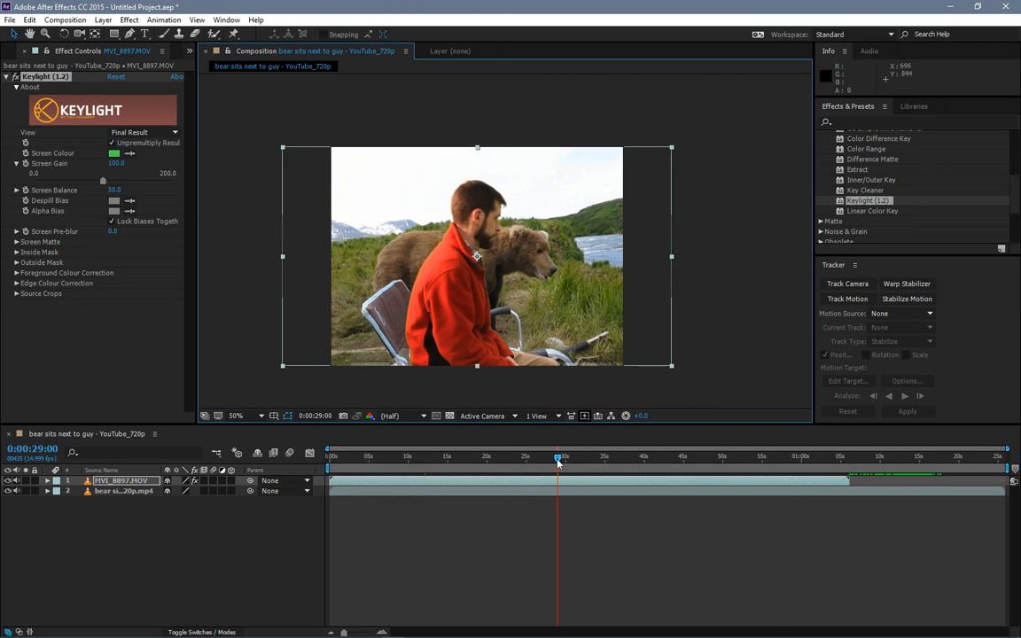
left_click_drag(557, 461, 327, 440)
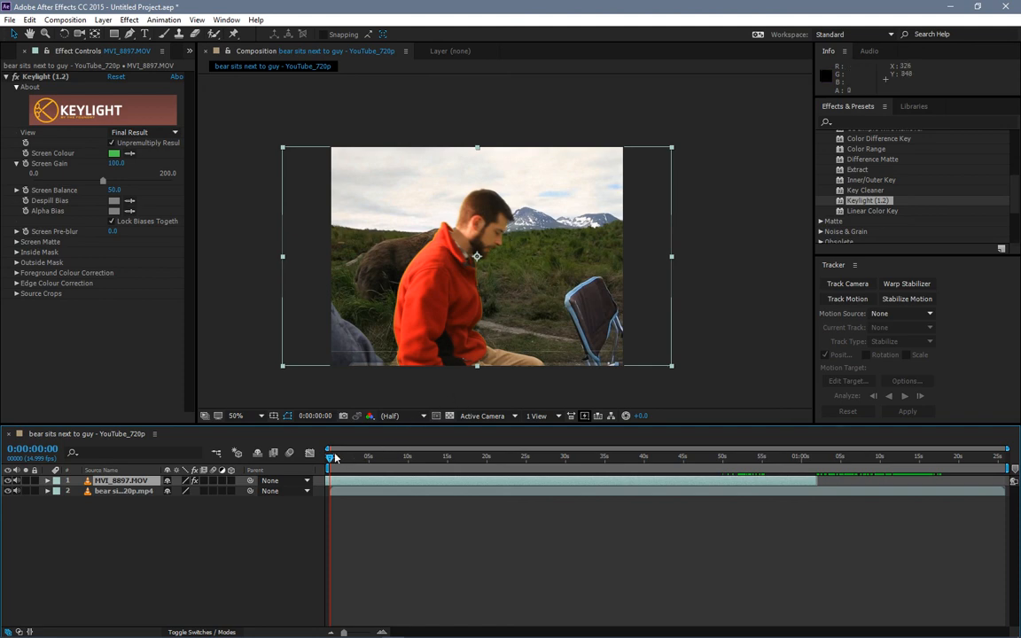
mouse_move(331, 458)
left_mouse_down()
mouse_move(442, 471)
mouse_move(333, 461)
left_mouse_up()
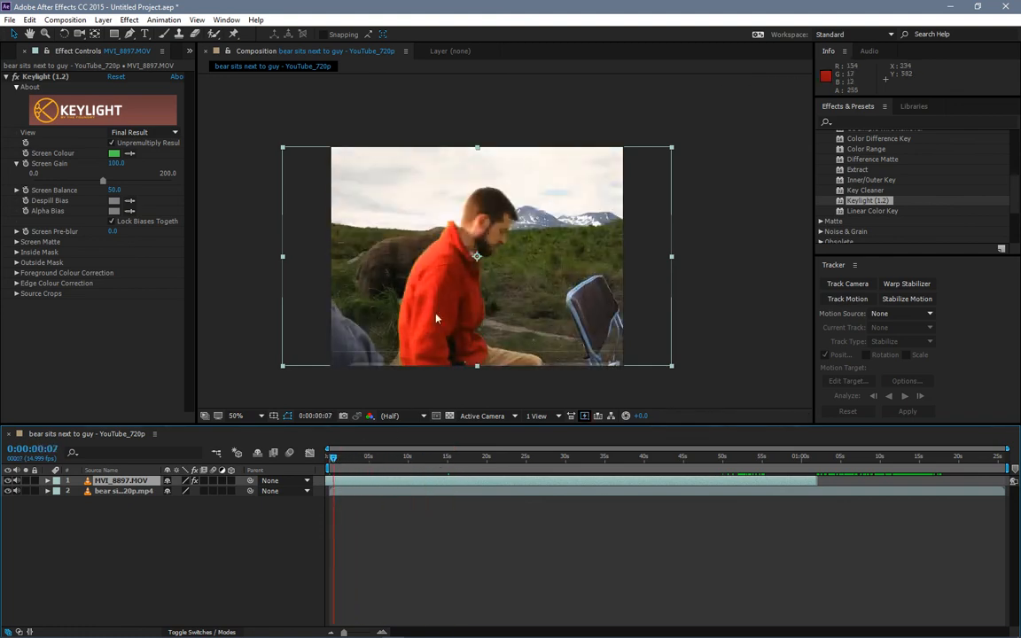
left_click_drag(477, 453, 523, 458)
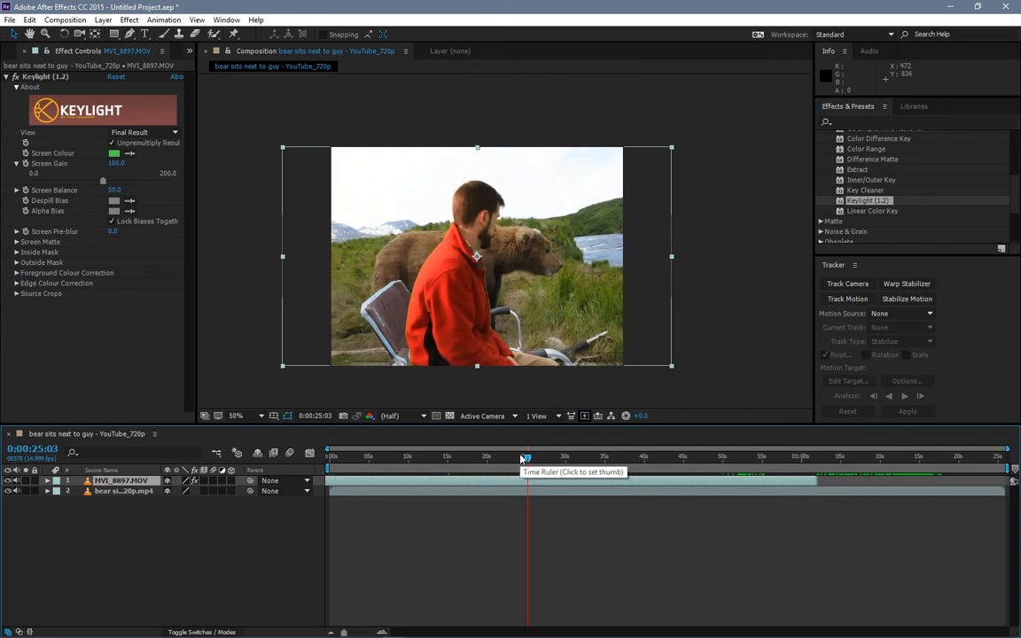
left_click_drag(523, 458, 330, 459)
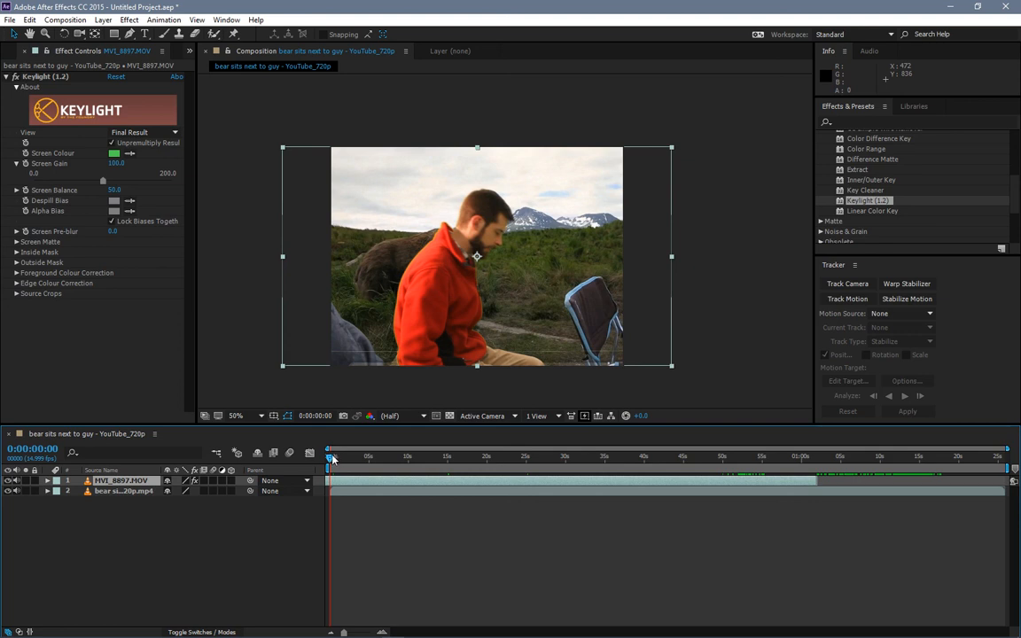
Hide the MVI_8897 layer and create a motion track on the bear footage layer
left_click(8, 481)
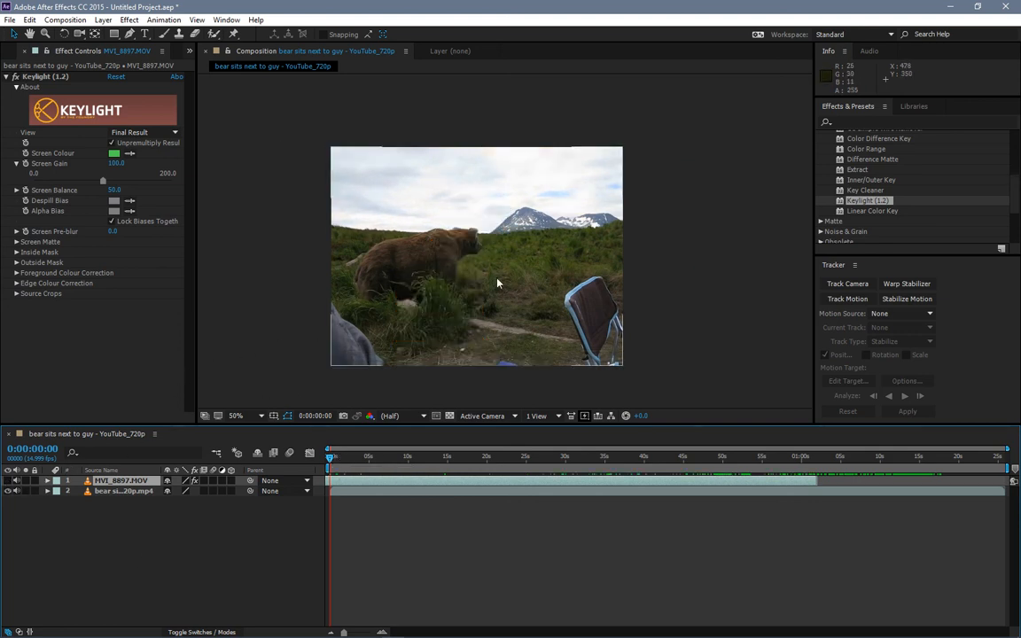
left_click(121, 492)
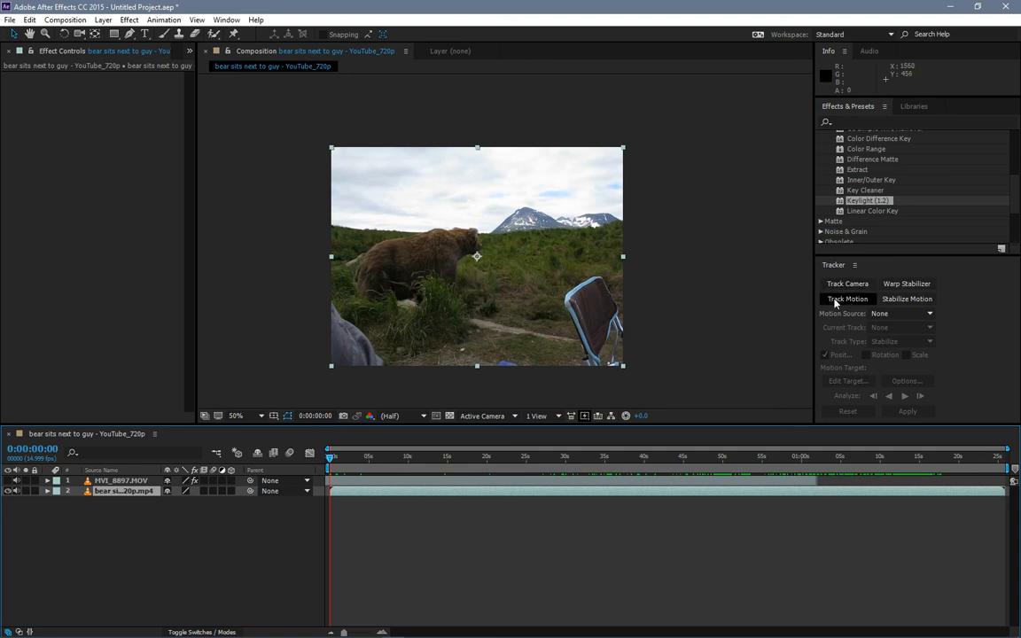
left_click(844, 267)
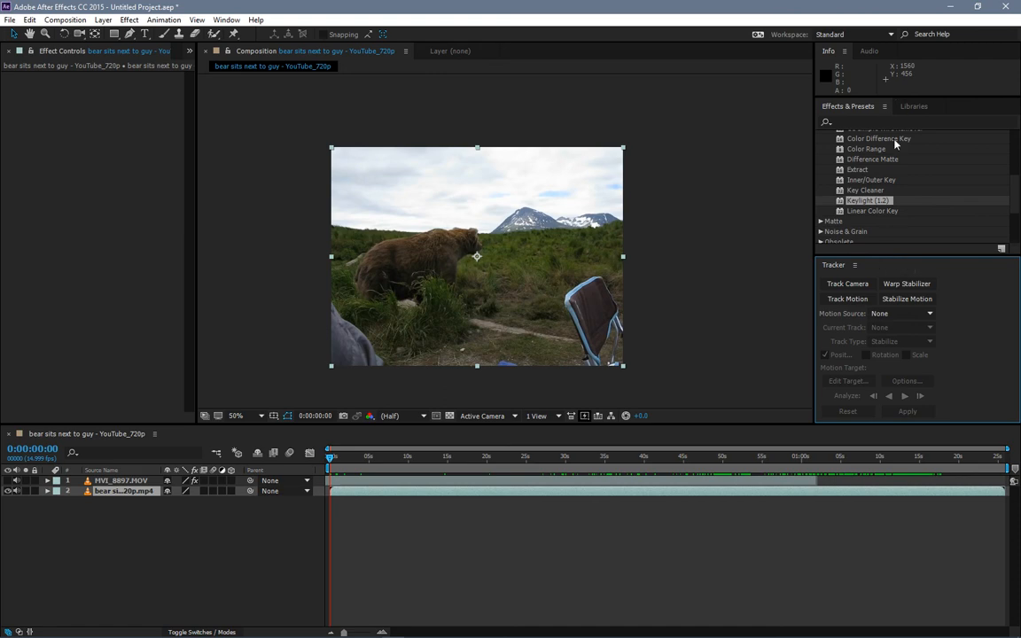
left_click(219, 20)
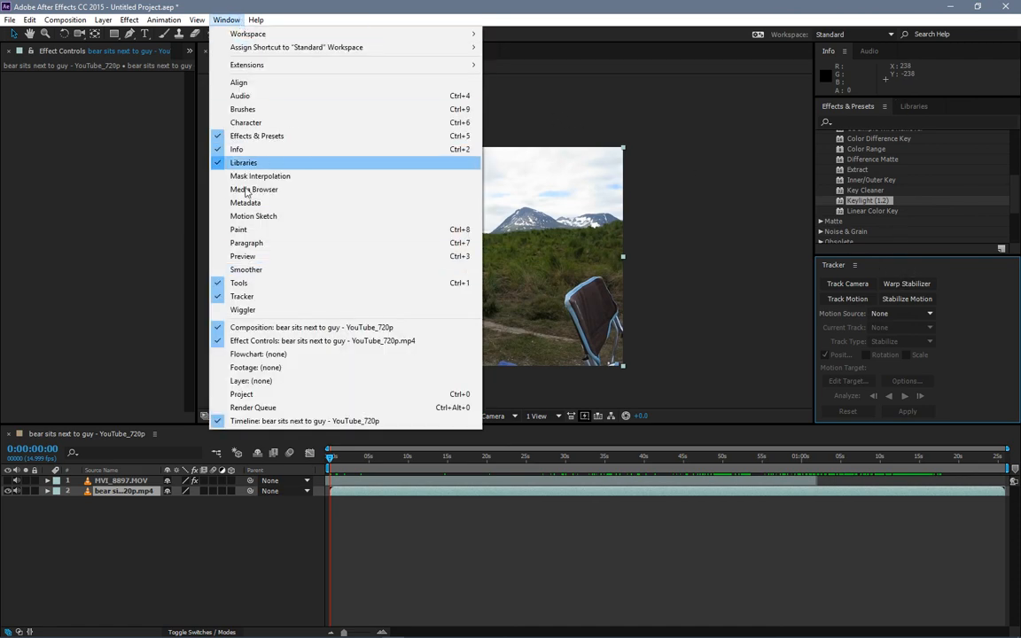
left_click(324, 19)
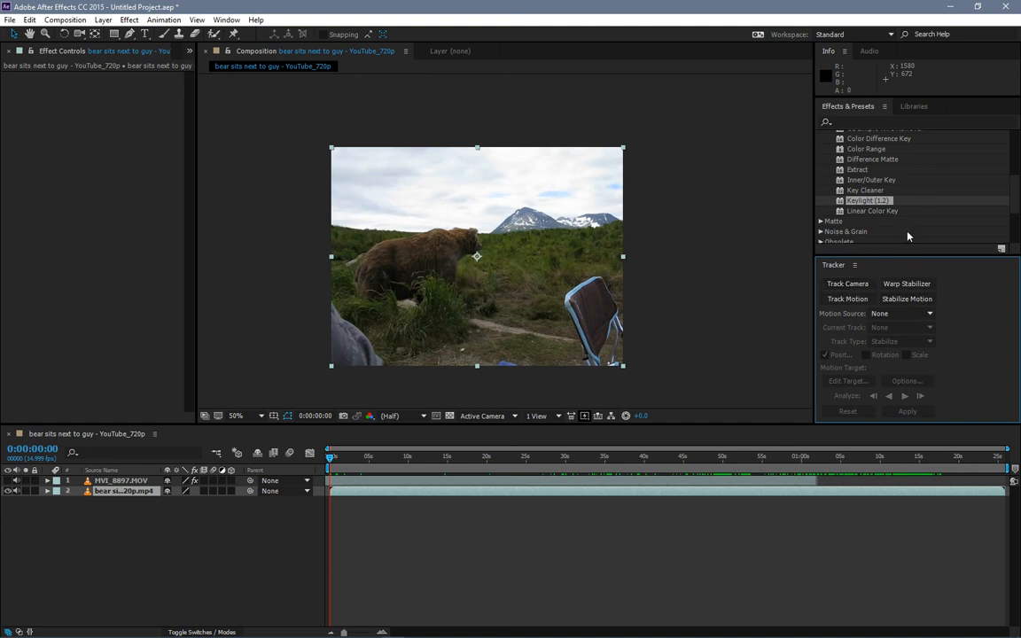
left_click(846, 301)
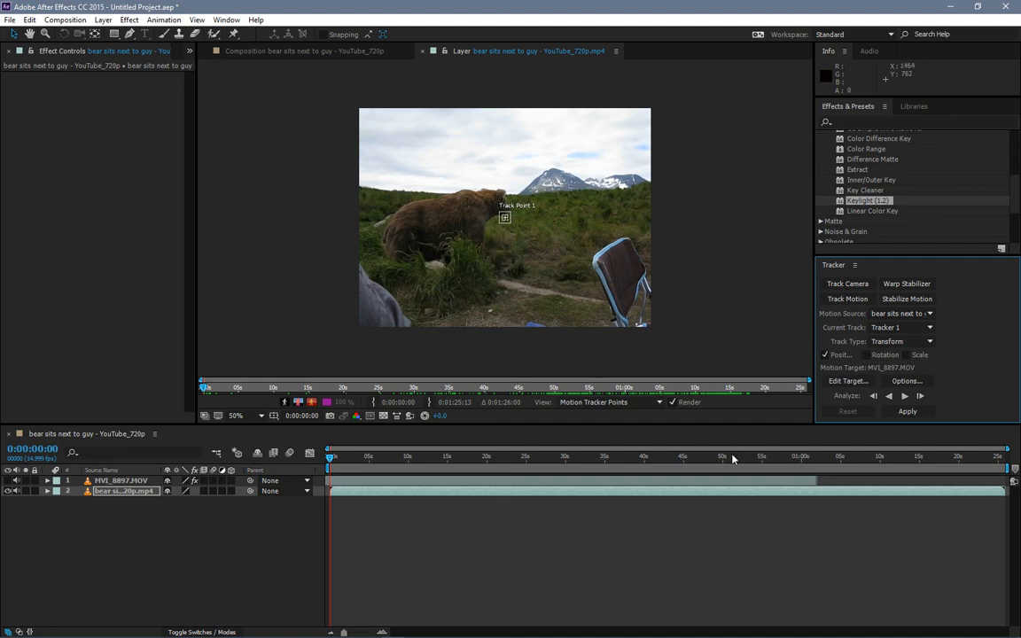
Enable rotation tracking alongside position for Tracker 1, and scrub the bear layer at 100% zoom to 0:00:10:05 and back to 0:00:00:07
left_click_drag(724, 457, 330, 456)
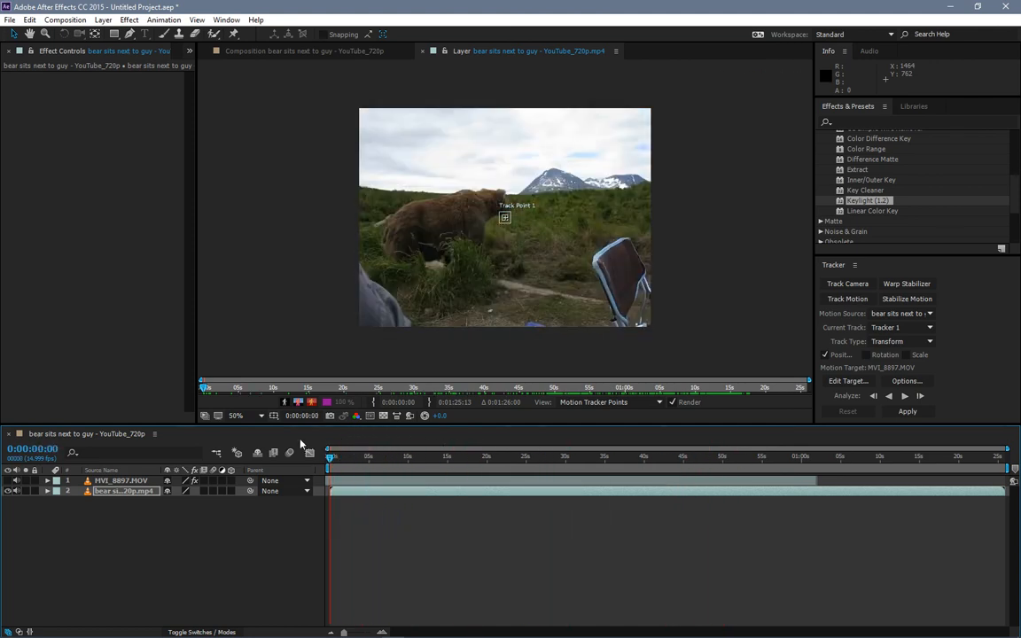
left_click(866, 356)
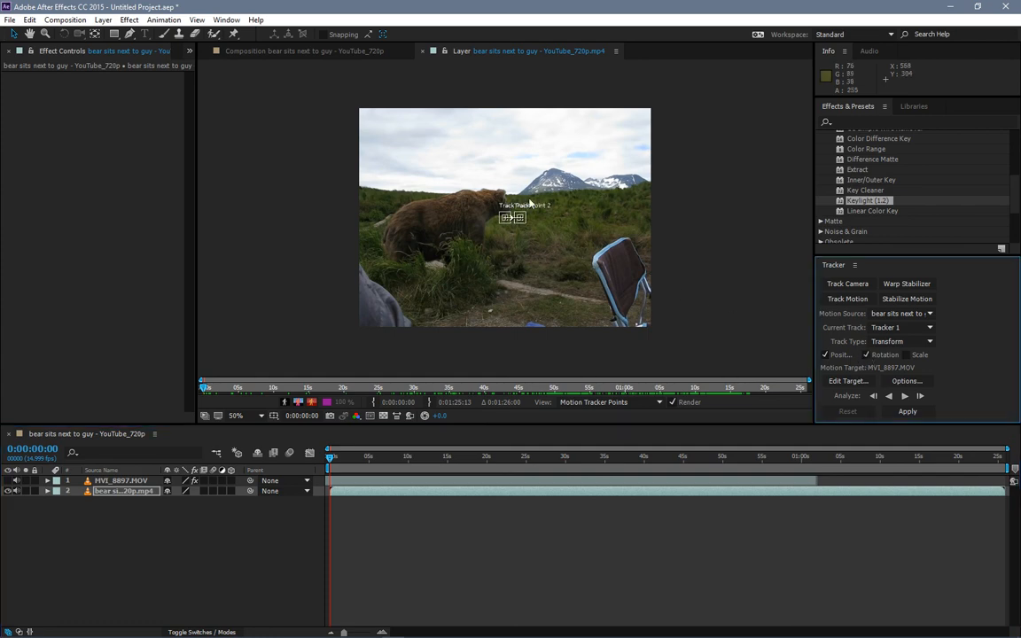
scroll(512, 216, "up", 1)
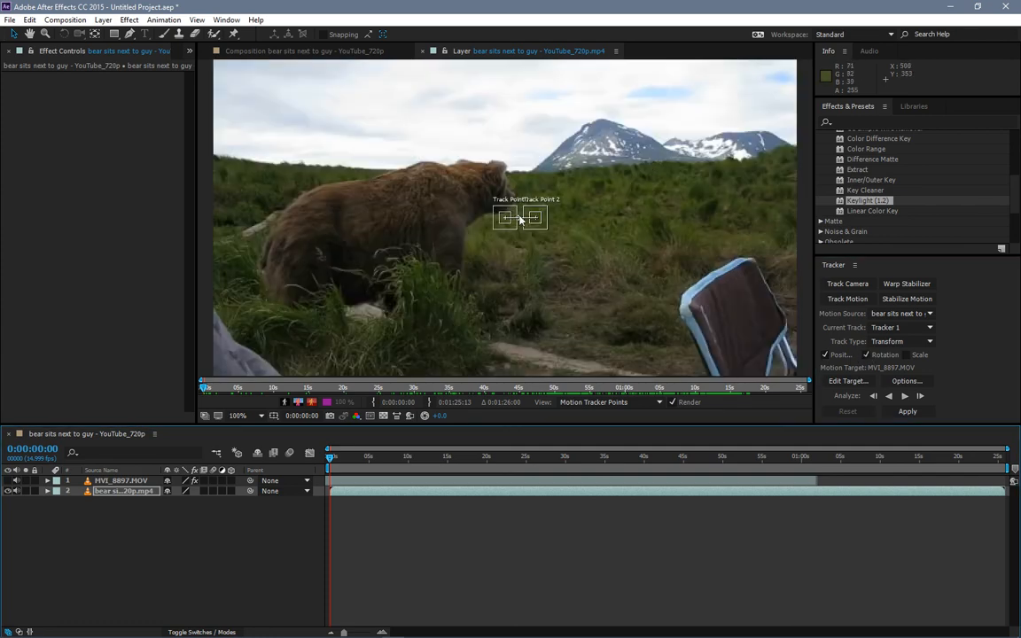
key("h")
mouse_move(631, 267)
left_mouse_down()
mouse_move(565, 248)
mouse_move(629, 277)
left_mouse_up()
key("v")
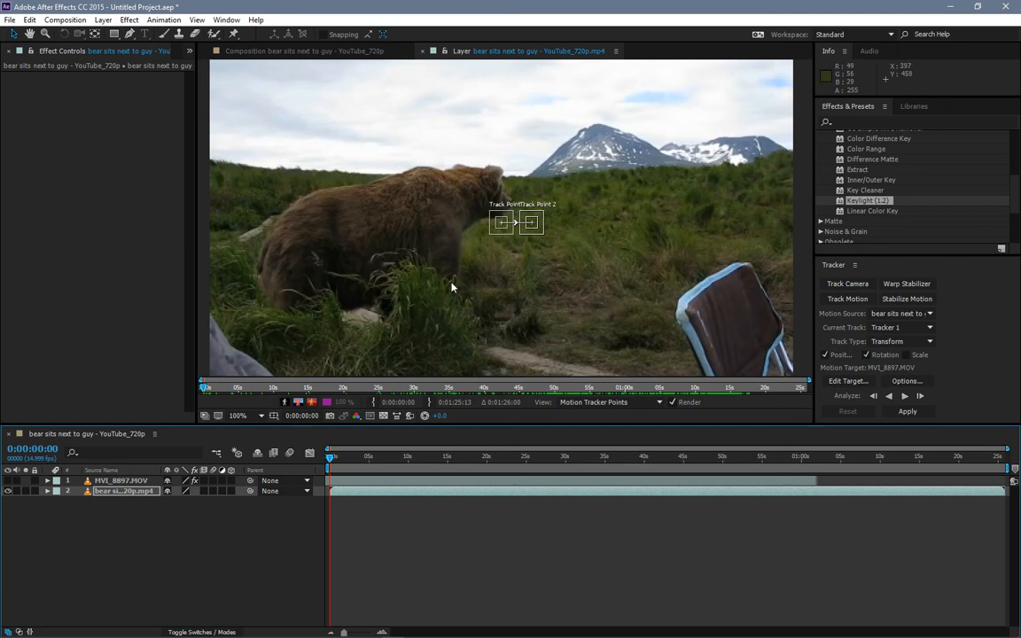
left_click_drag(355, 457, 410, 456)
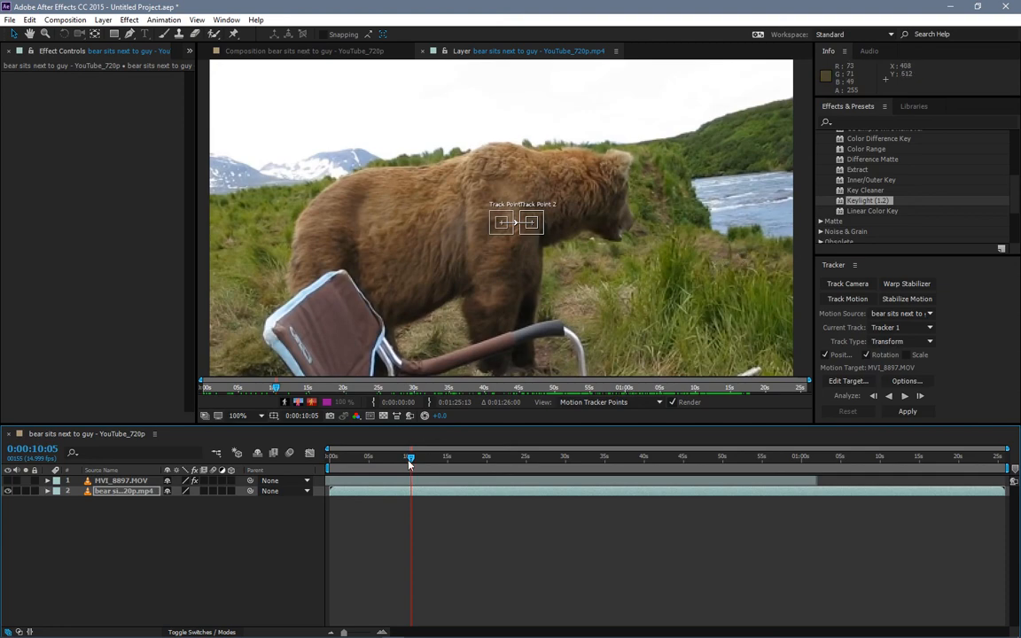
left_click_drag(372, 456, 333, 456)
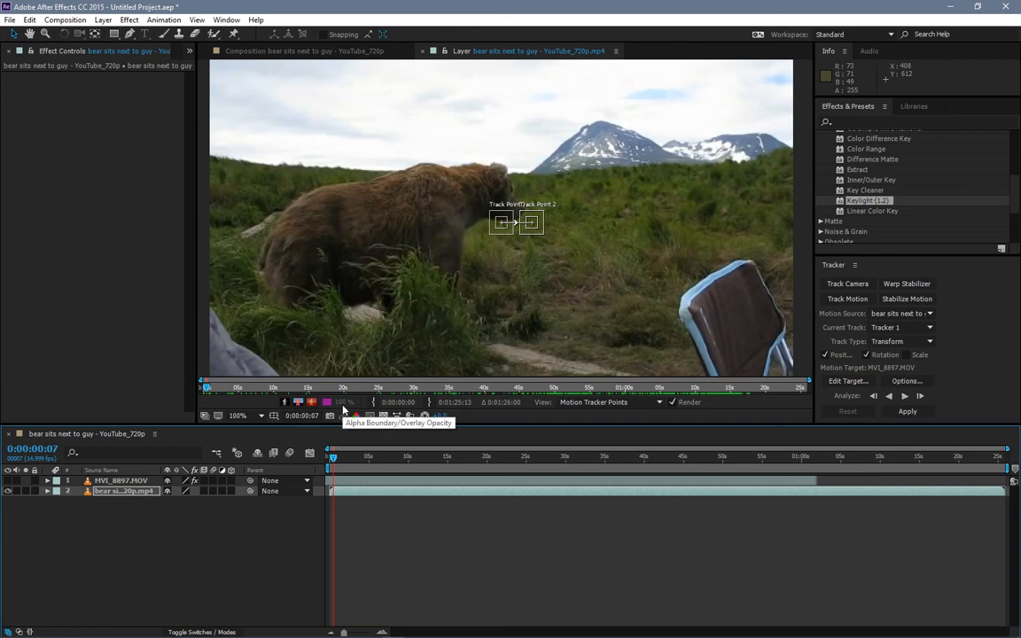
Place Track Point 1 on the chair back's outer corner and Track Point 2 on its armrest joint at 0:00:00:00, enlarging both search regions
left_click_drag(332, 467, 319, 467)
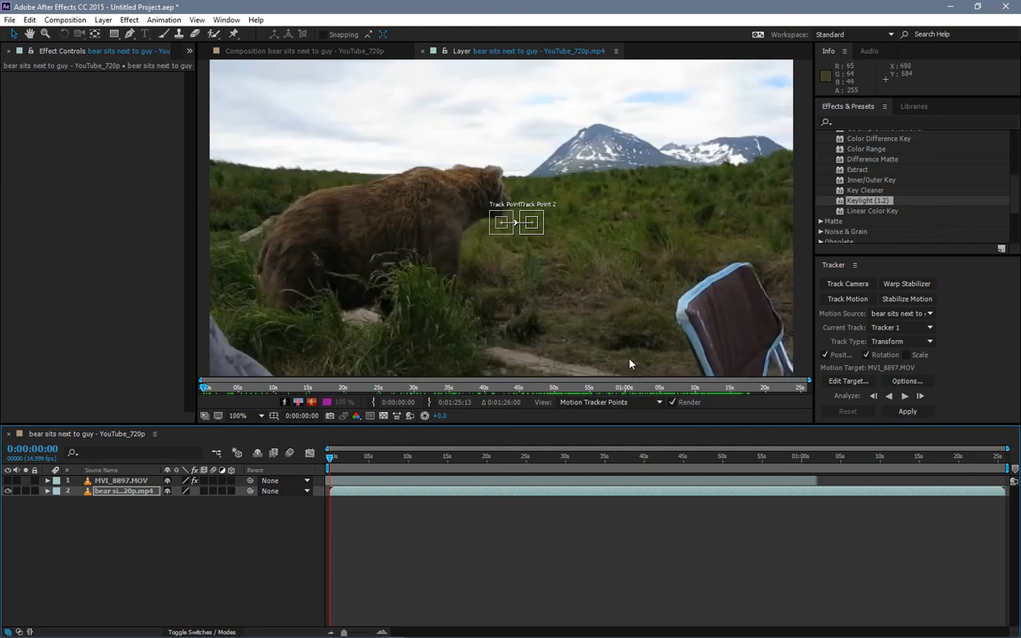
left_click_drag(721, 337, 645, 249)
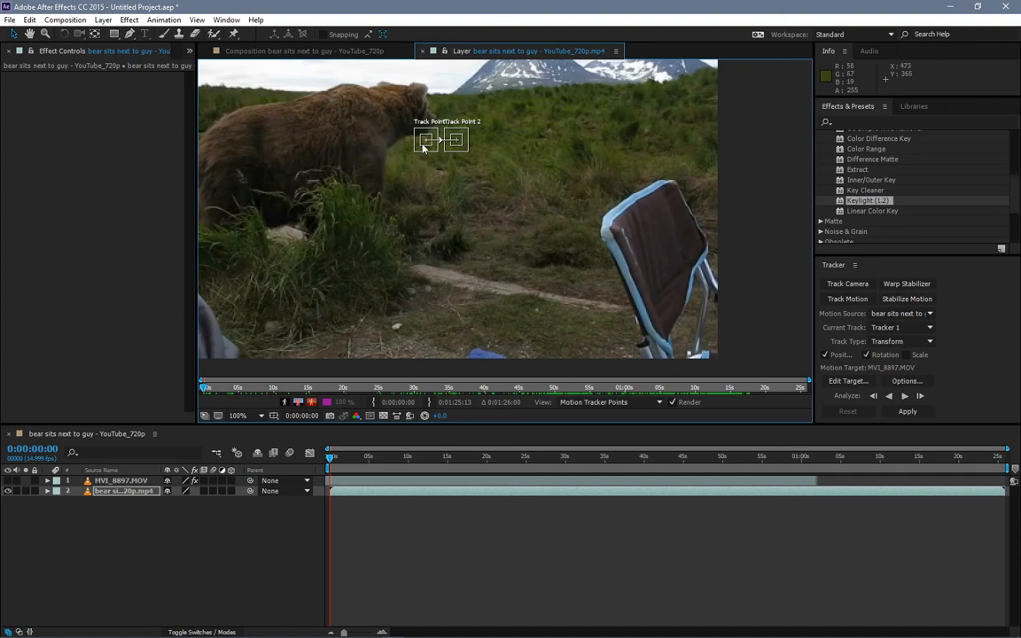
left_click_drag(426, 142, 593, 241)
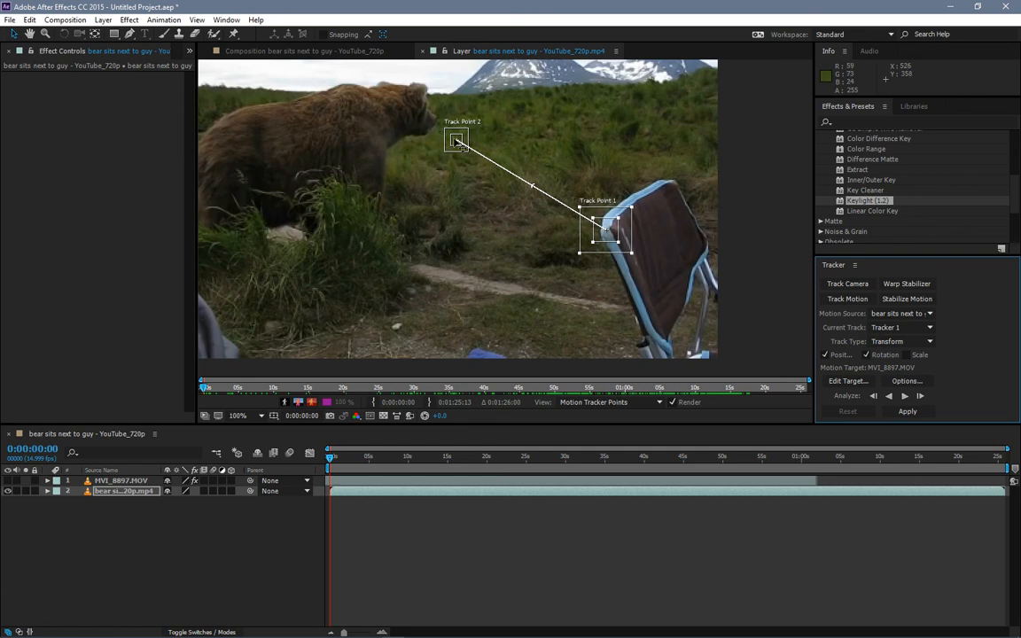
left_click_drag(456, 142, 689, 290)
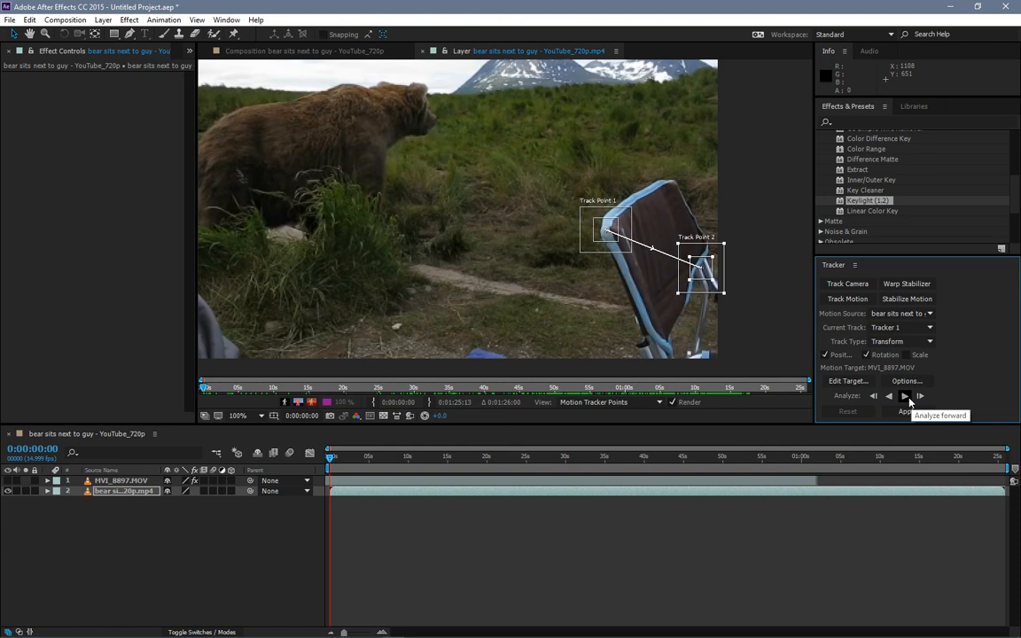
Analyze the position and rotation track forward to 0:00:17:01 and return to the first frame
left_click(905, 396)
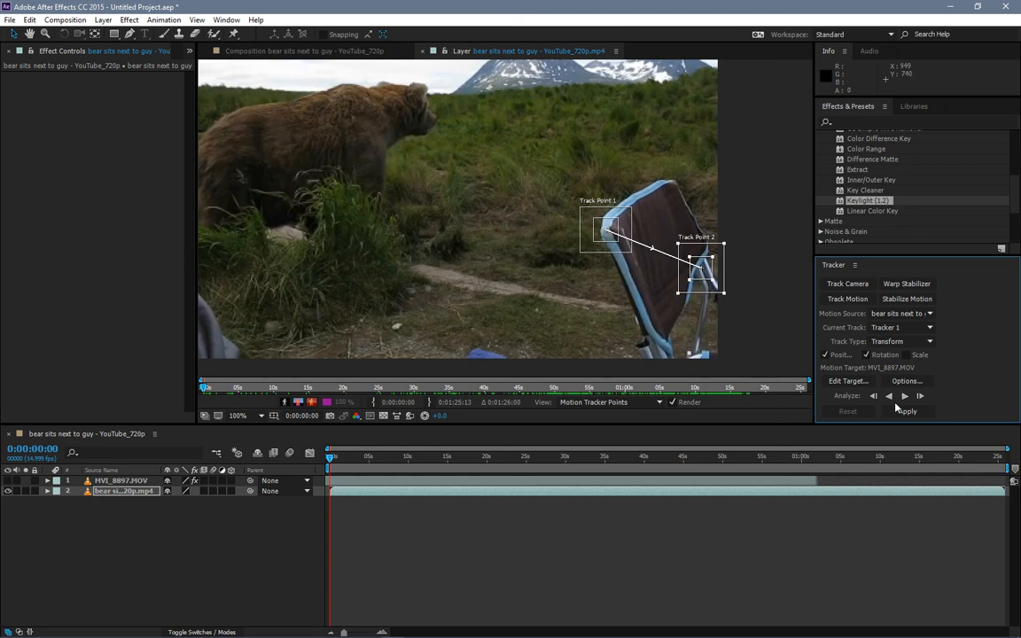
left_click(903, 396)
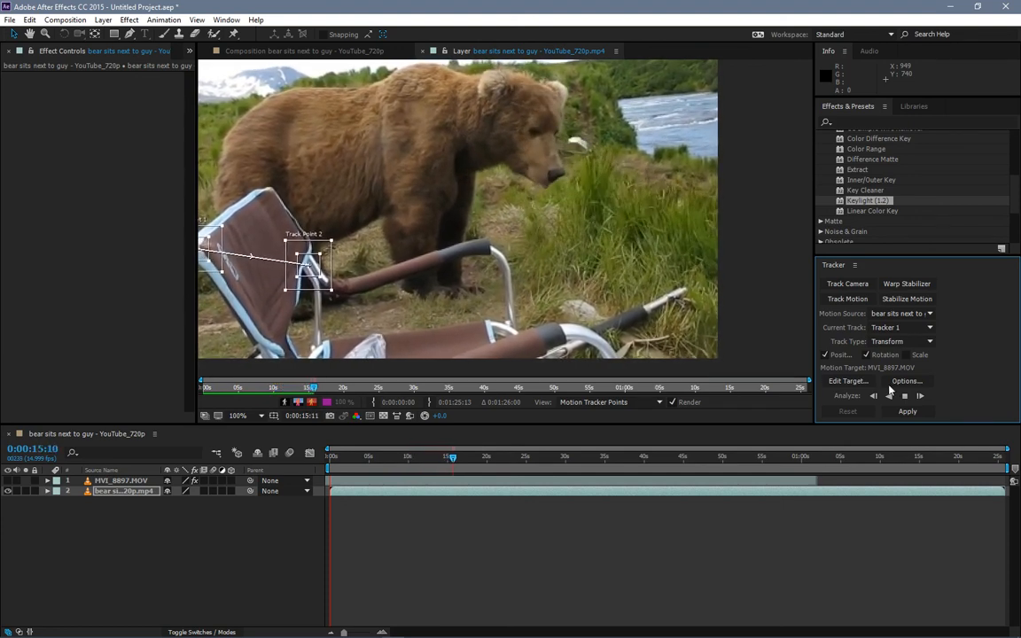
left_click(904, 398)
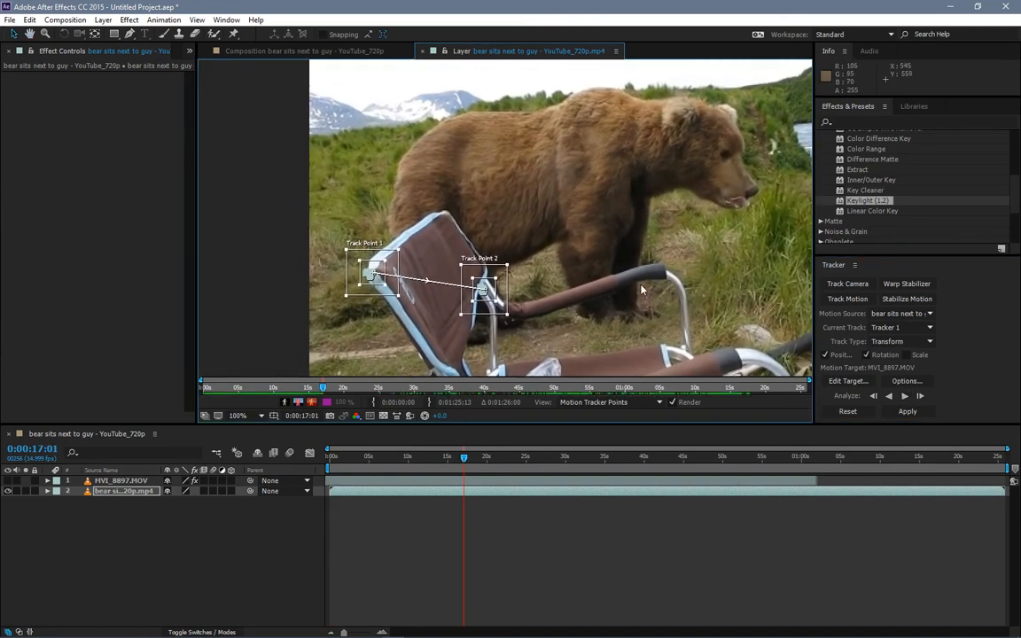
left_click(436, 459)
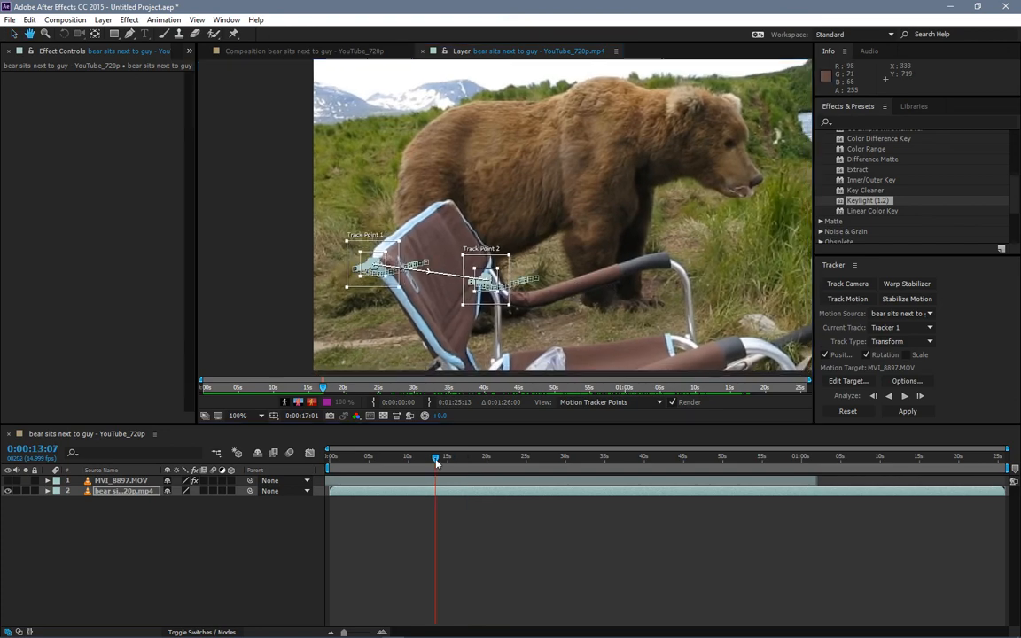
key("Home")
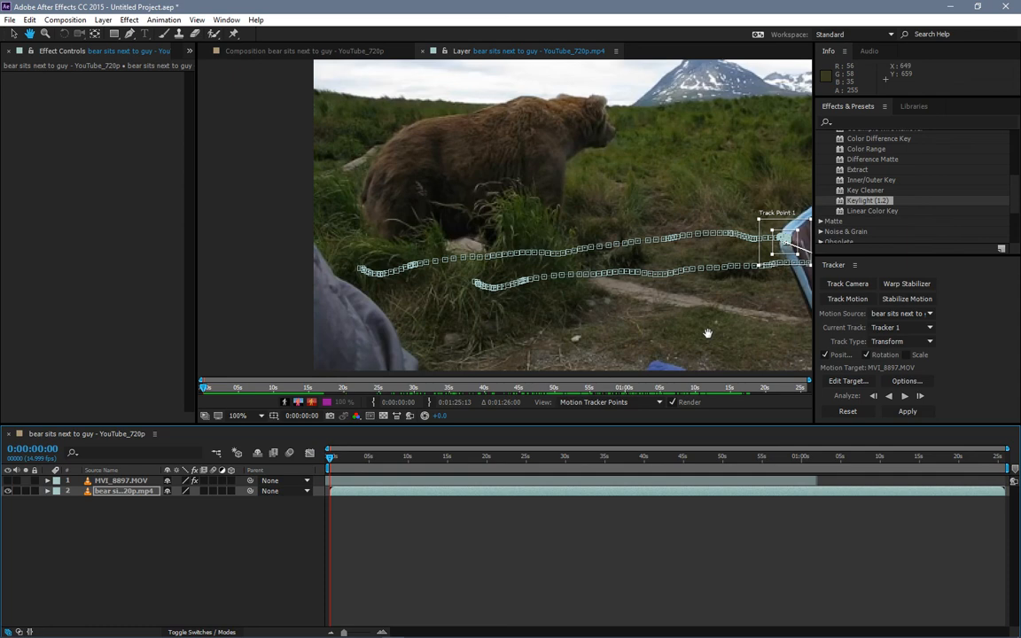
Try to move both track points higher at 50% zoom, undo the move, and check the composition view before returning to the layer view
scroll(707, 333, "down", 1)
left_click_drag(653, 262, 587, 313)
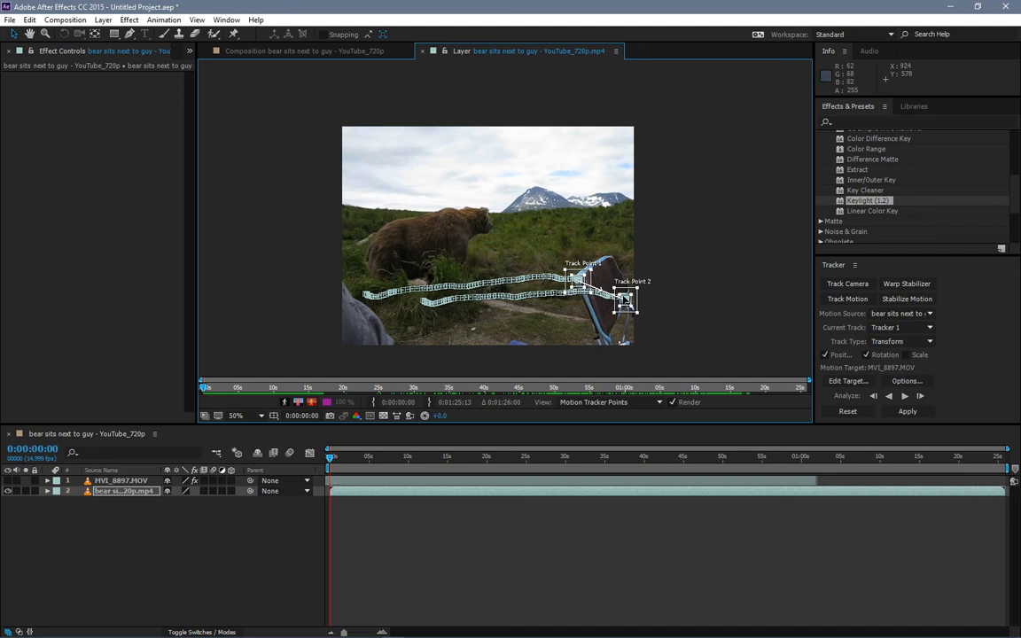
key("space")
key("space")
left_click_drag(624, 301, 625, 279)
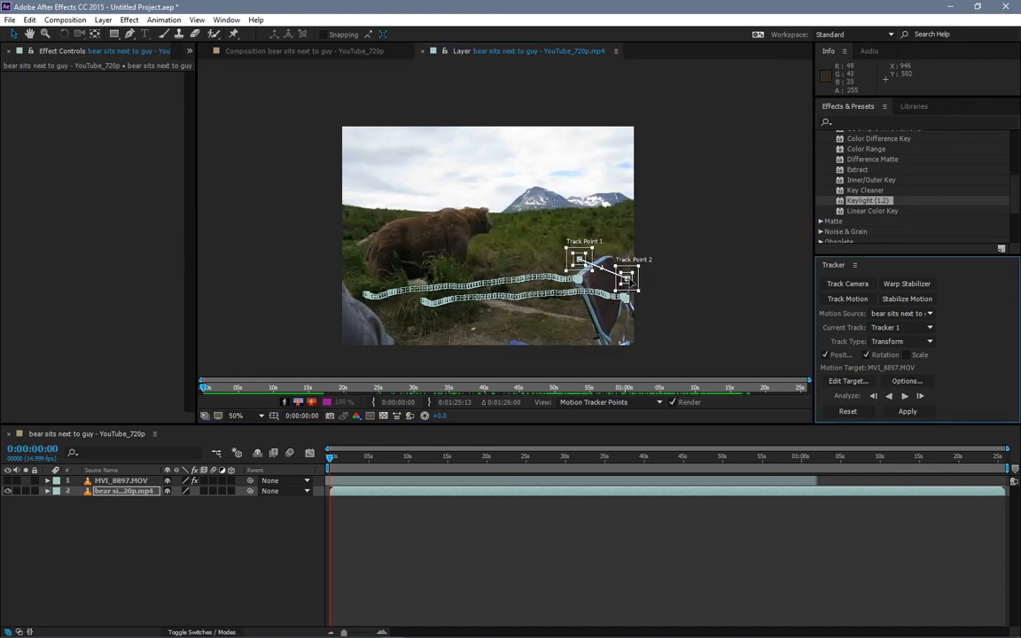
key("ctrl+z")
left_click(353, 50)
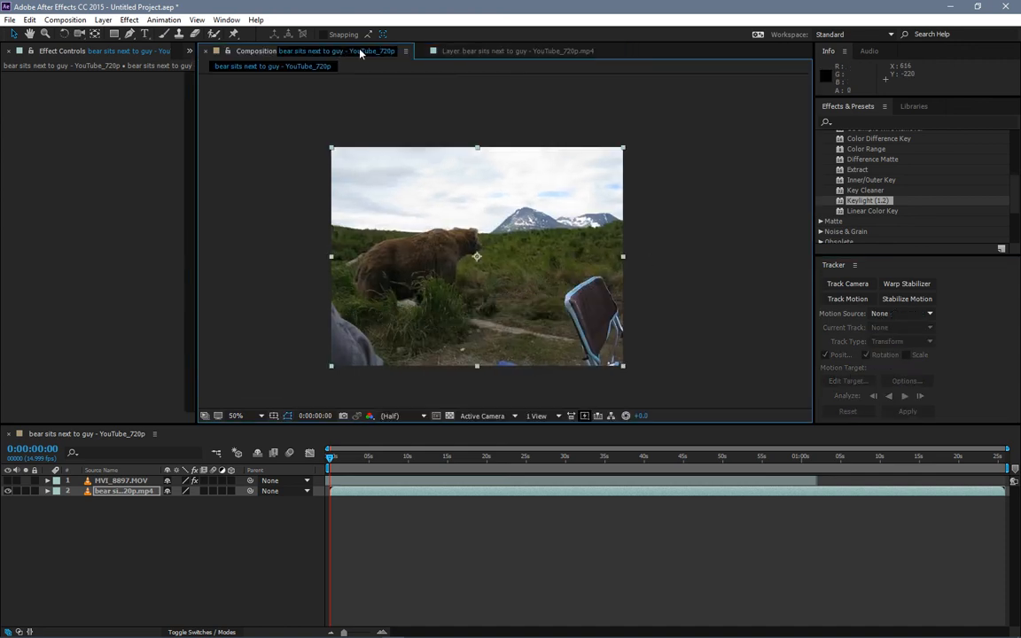
left_click(509, 51)
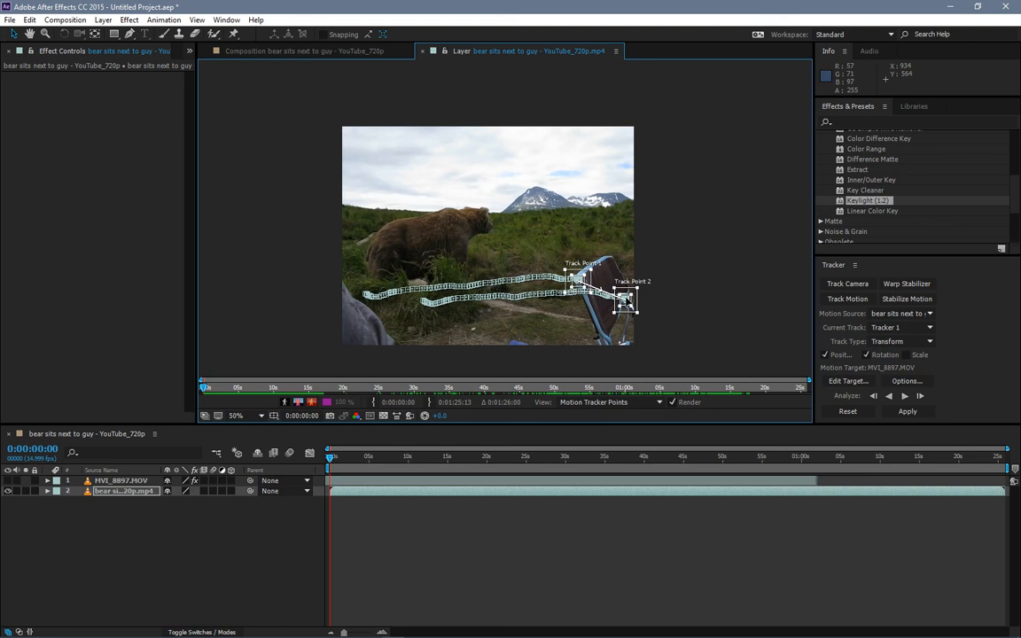
Undo the forward analysis and move Track Point 2 onto the chair back's upper corner
left_click_drag(624, 302, 607, 277)
key("ctrl+z")
key("ctrl+z")
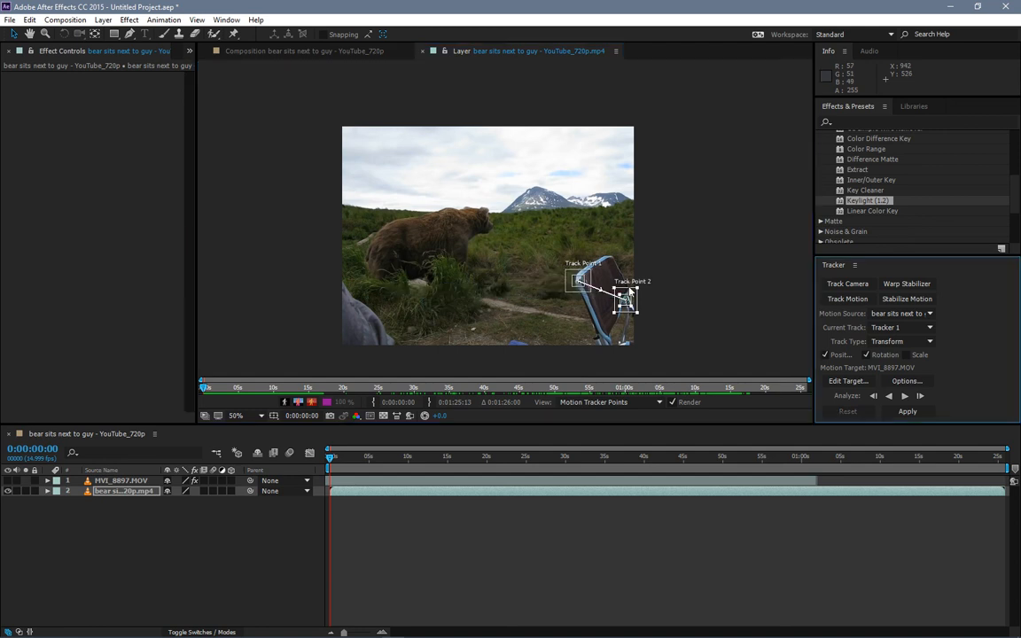
left_click_drag(630, 307, 617, 271)
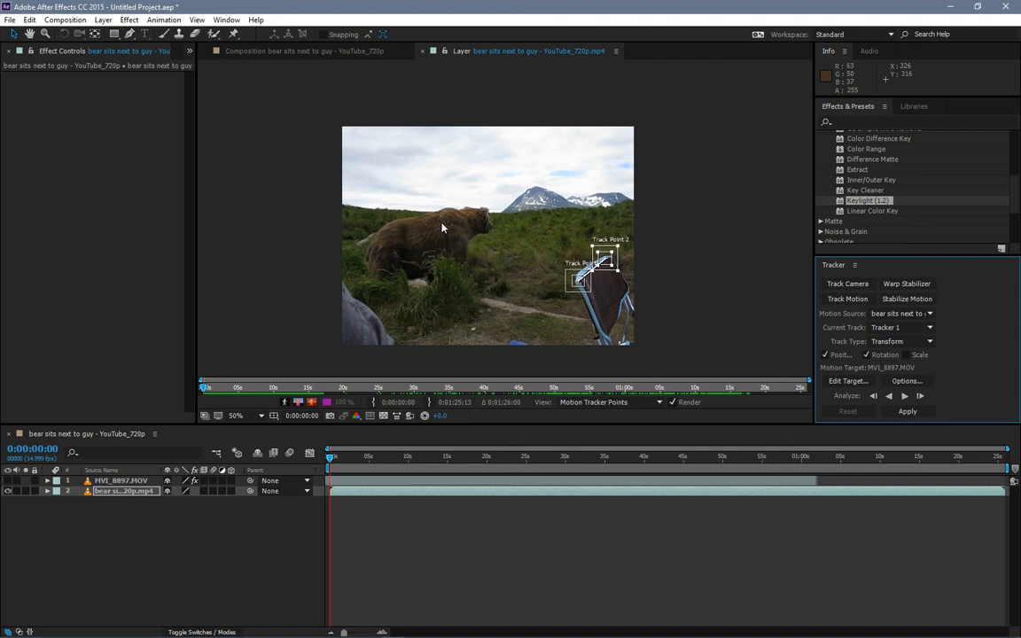
Save the project as "A Bear of a Problem 4" in the YouTube Green Screen folder
key("ctrl+s")
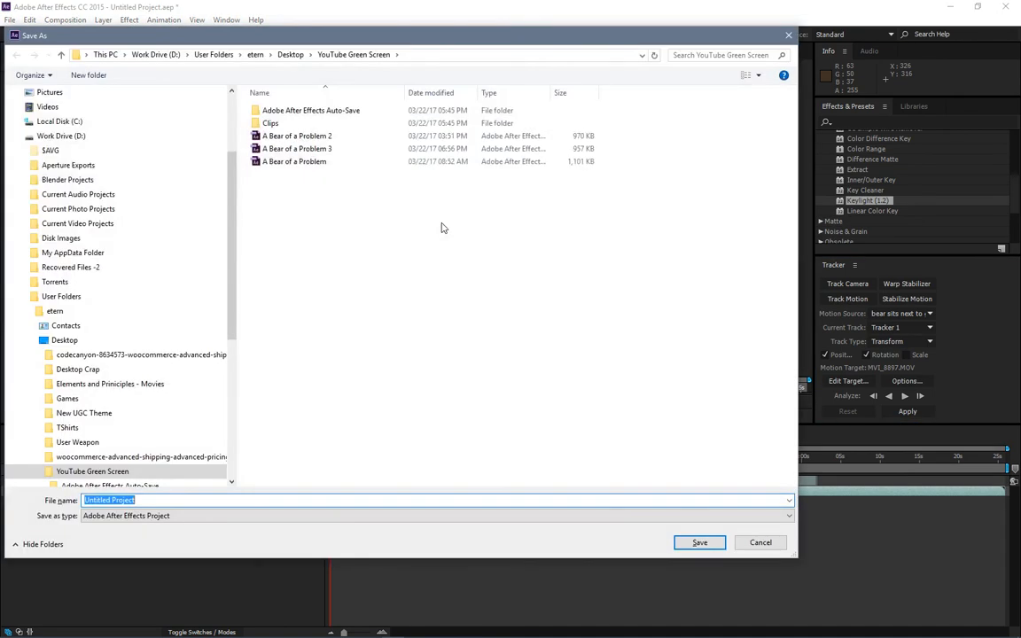
left_click(296, 148)
left_click(172, 499)
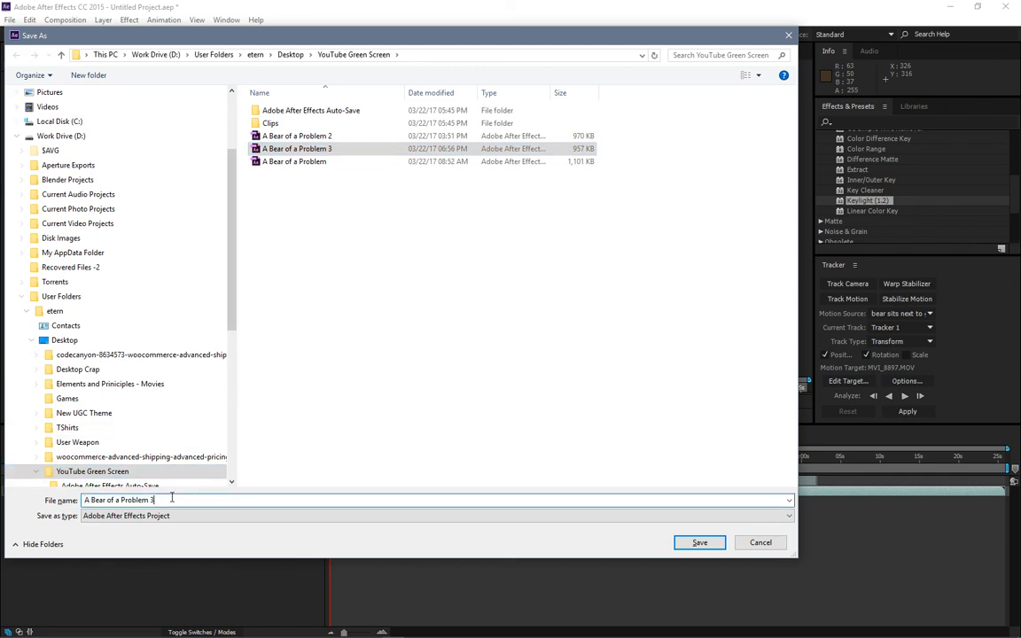
key("BackSpace")
type("4")
key("Return")
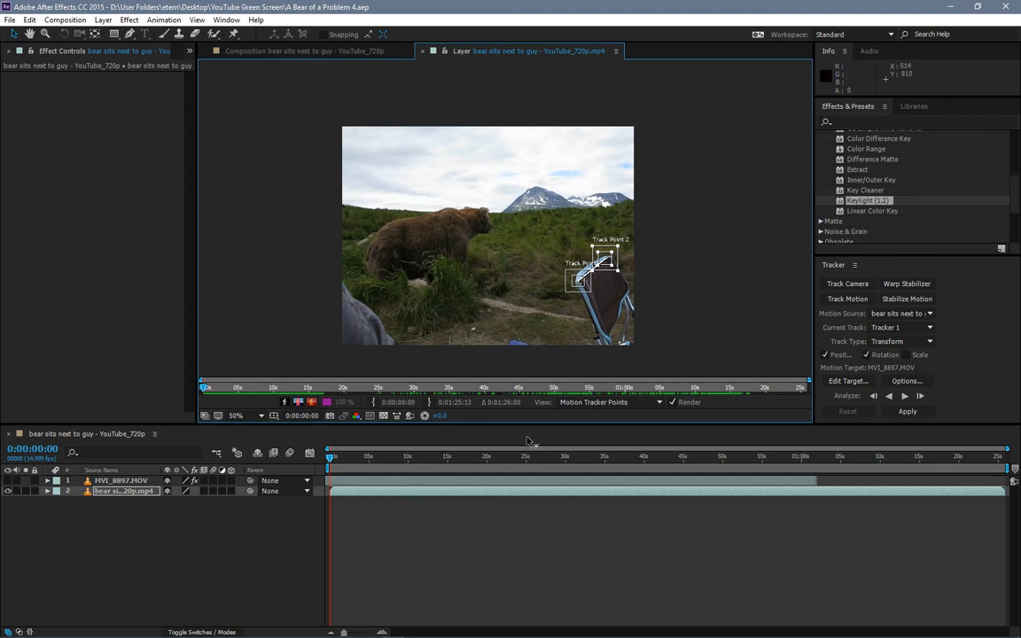
Try analyzing the track forward to 0:01:04:10, undo the analysis, and return to the first frame
left_click(905, 397)
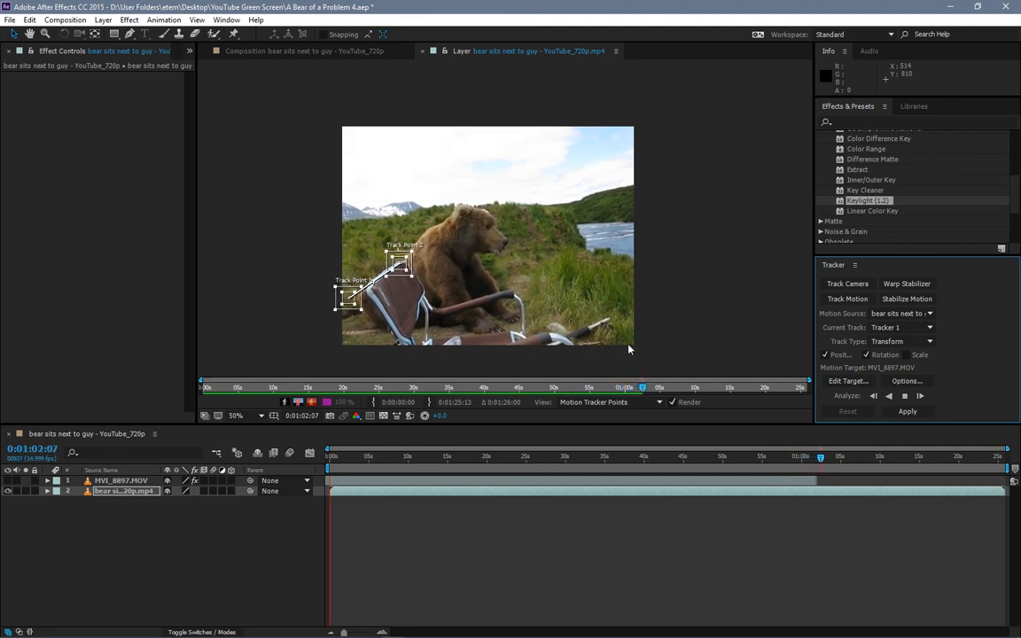
left_click(904, 396)
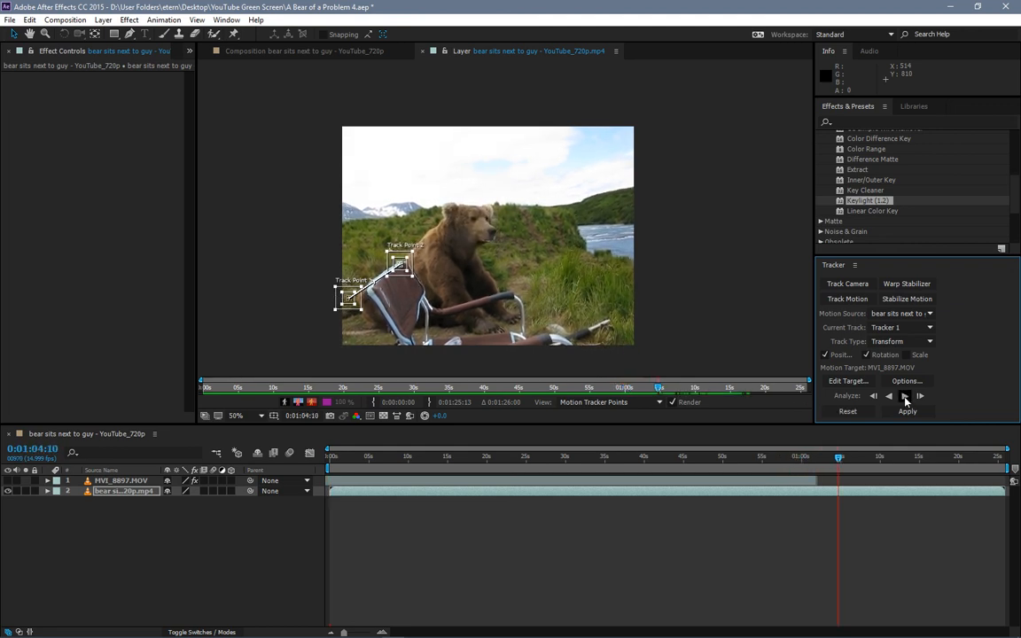
key("ctrl+z")
key("Home")
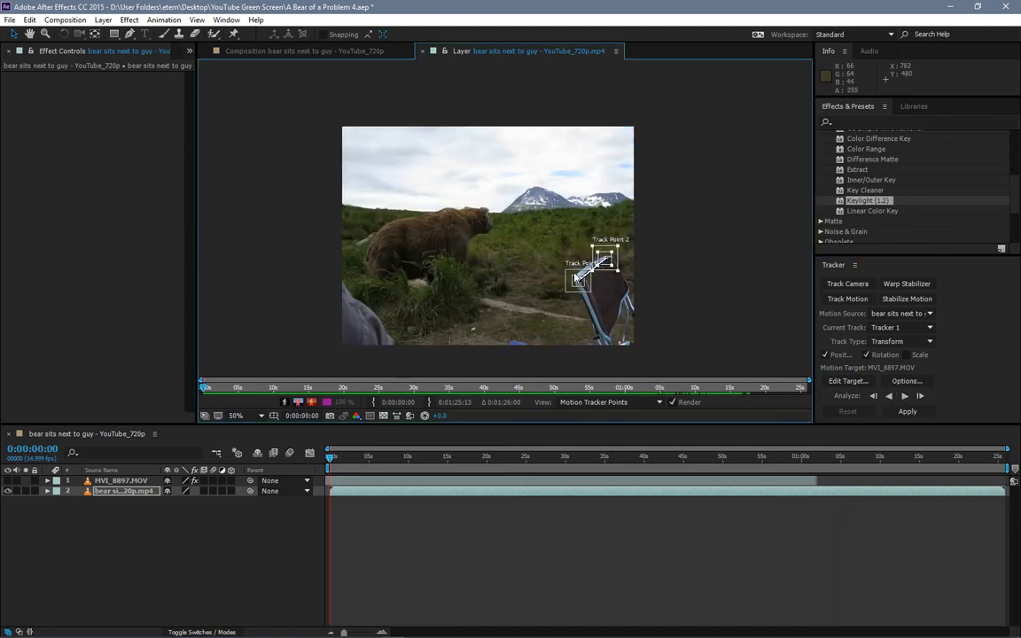
Tighten Track Point 2 around the chair back's upper corner and reshape Track Point 1's search region at the outer corner
scroll(577, 277, "up", 2)
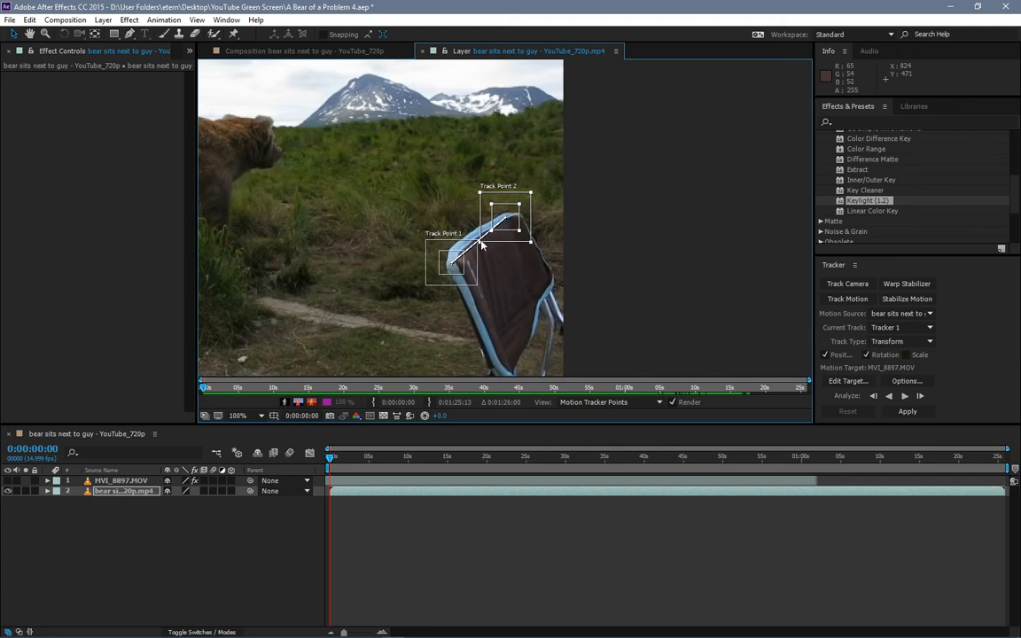
left_click_drag(480, 241, 510, 224)
left_click_drag(451, 267, 444, 293)
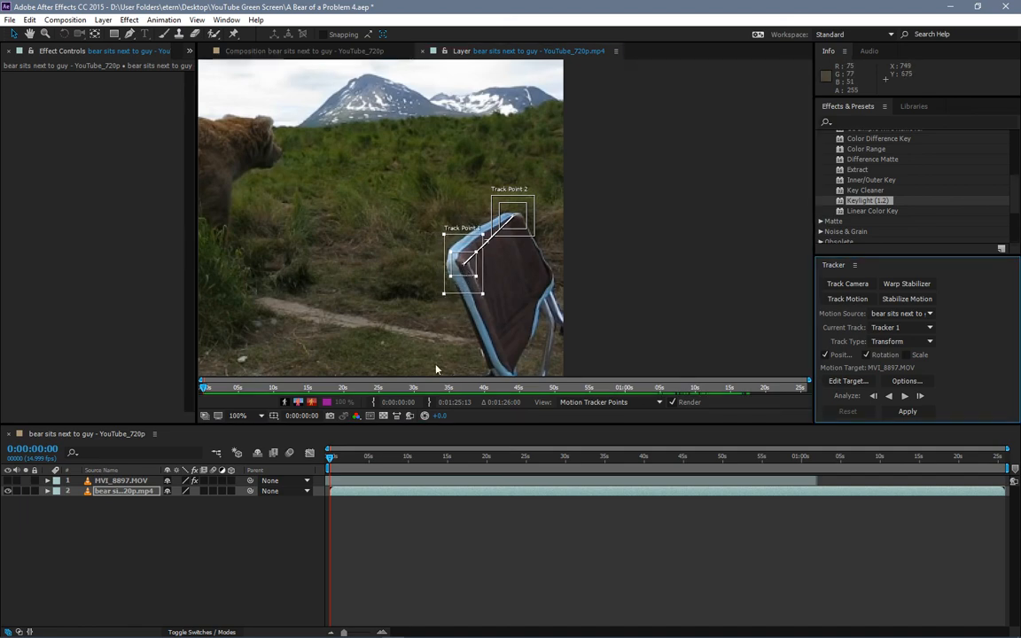
Compare the chair at 0:00:18:13 and 0:00:00:00, and shift Track Point 1 slightly outward onto the blue frame of the chair's outer corner
scroll(436, 369, "down", 1)
key("space")
left_click_drag(438, 273, 471, 309)
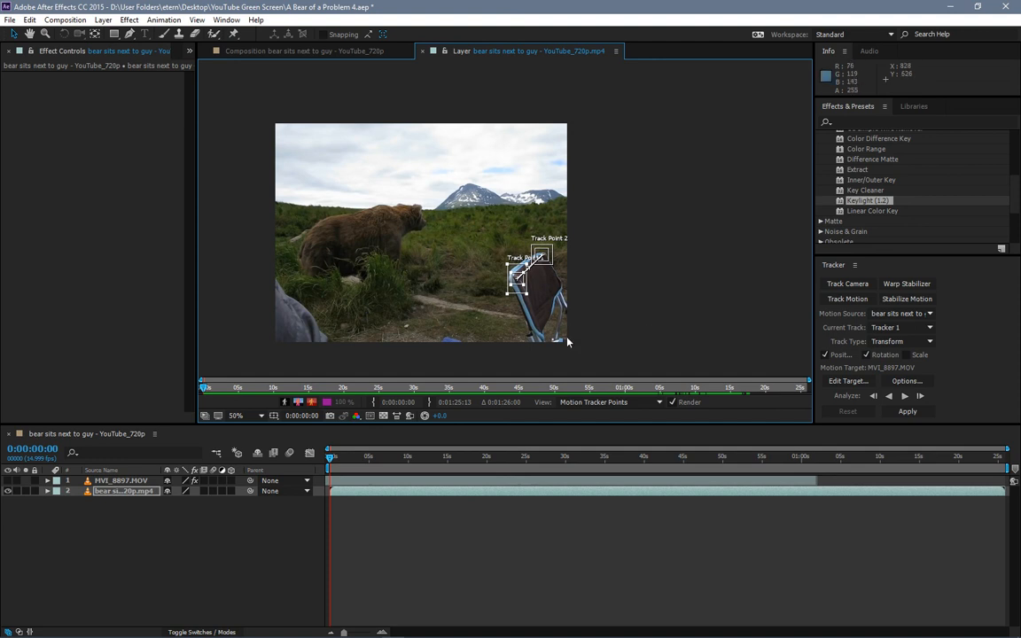
key("space")
left_click_drag(460, 283, 503, 284)
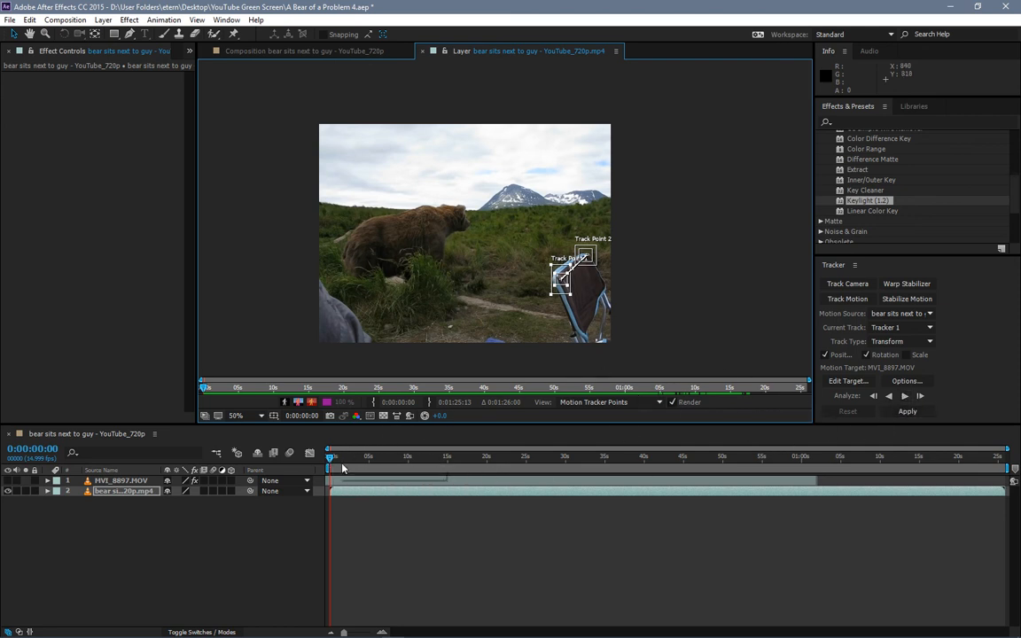
left_click(478, 466)
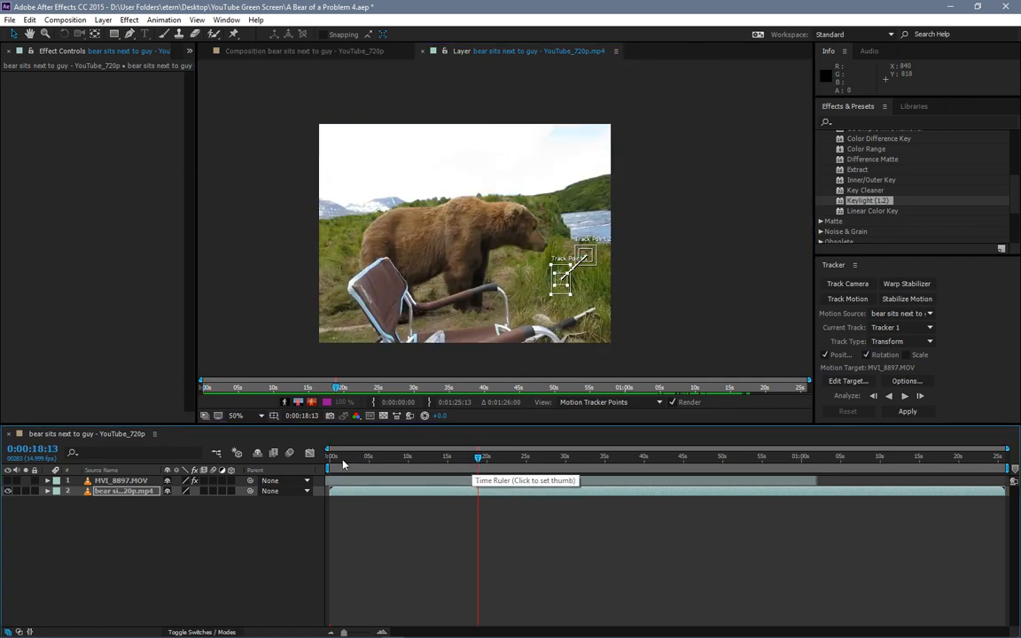
left_click_drag(343, 464, 288, 458)
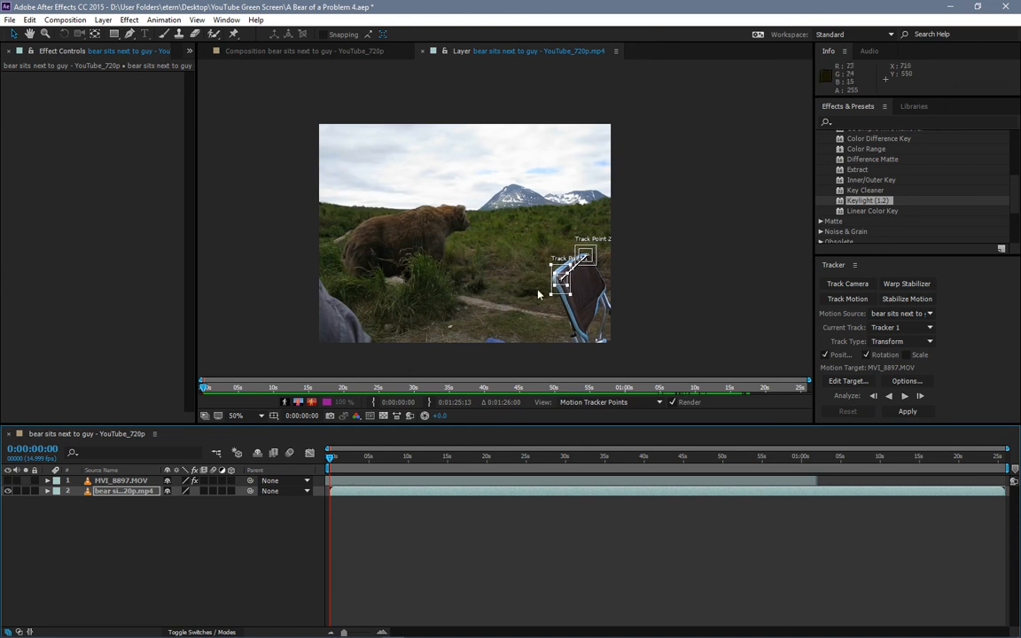
left_click_drag(562, 283, 558, 286)
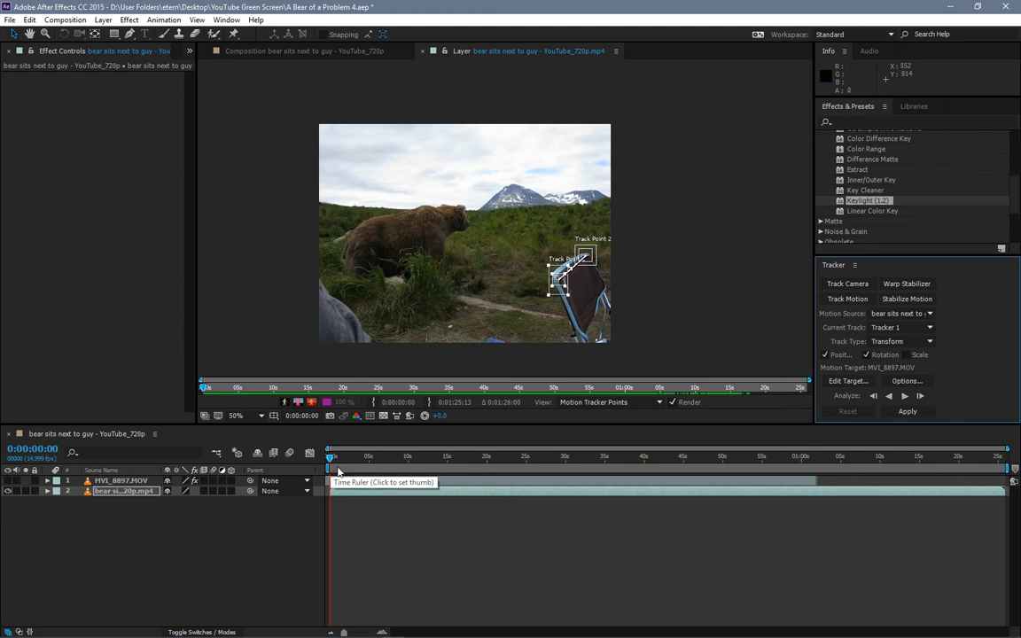
Try analyzing the adjusted track forward to 0:00:08:11, discard the result, and return to the first frame
left_click(904, 396)
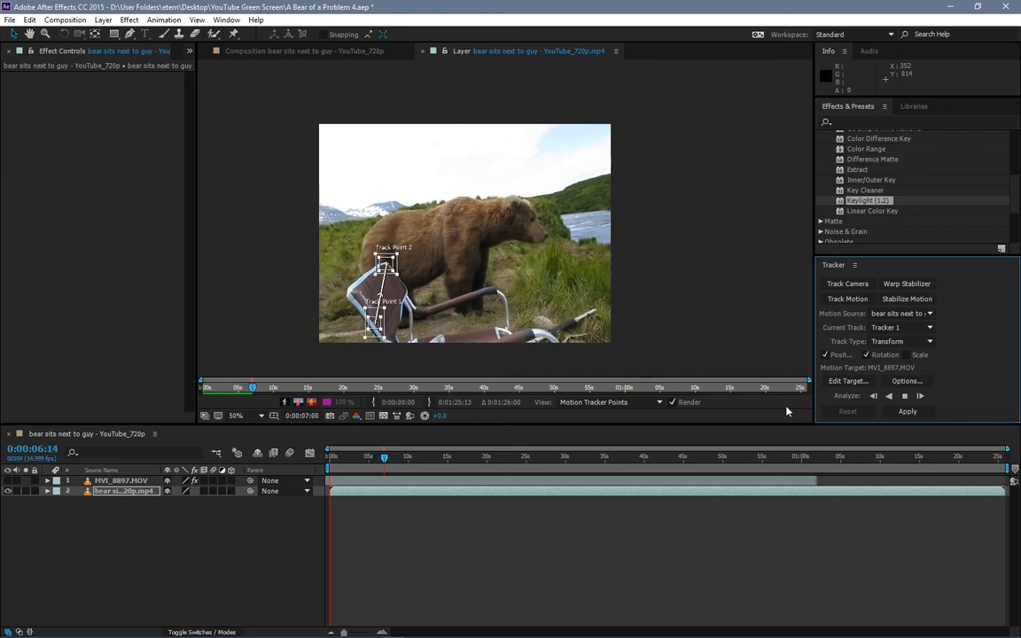
left_click(905, 396)
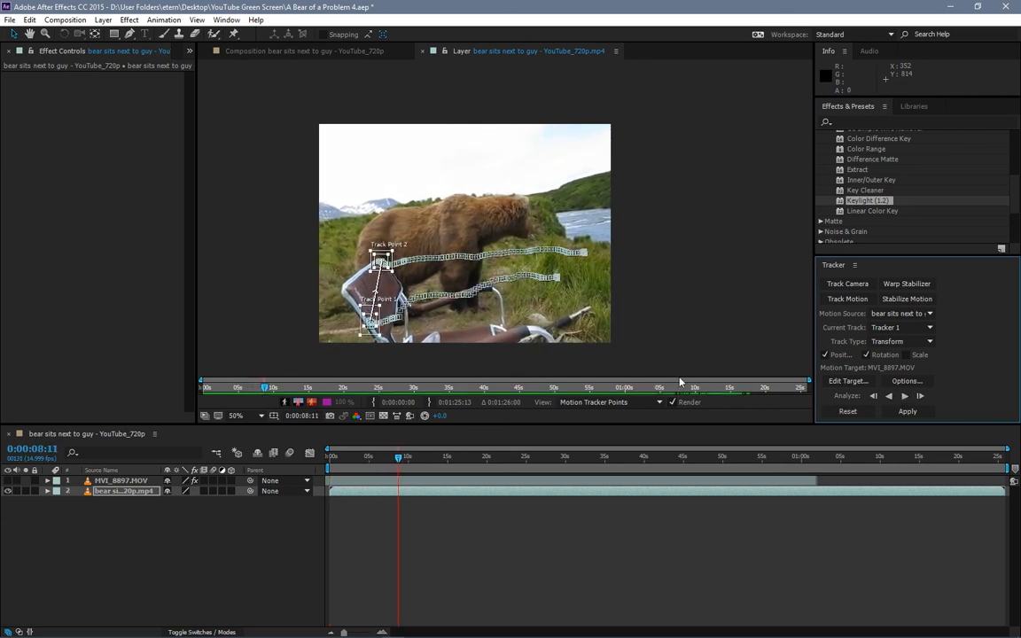
key("Home")
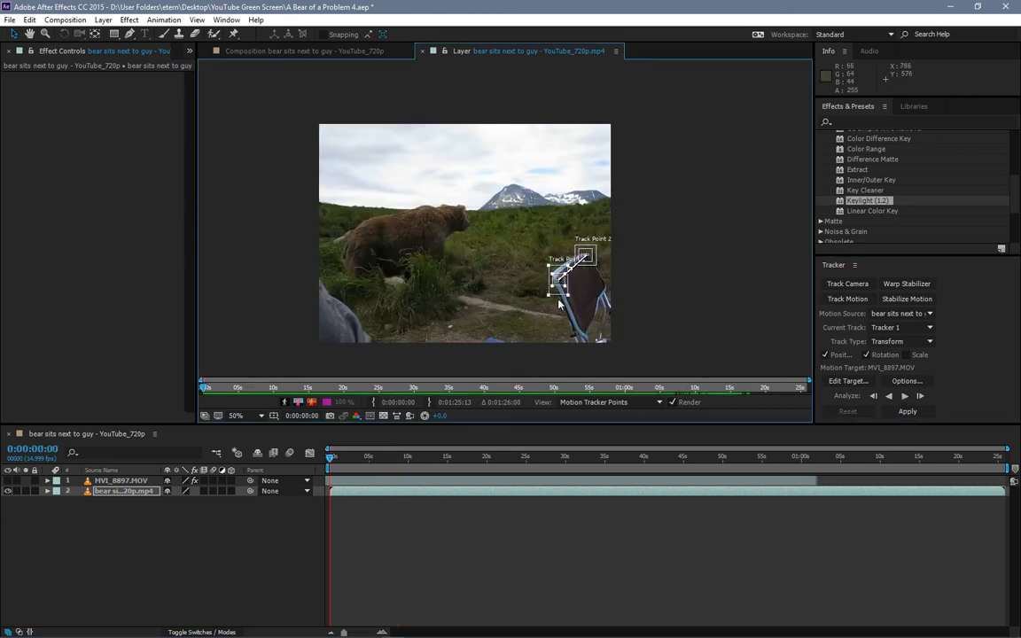
Shrink Track Point 1's regions tightly around the chair back's outer corner, analyze the track forward, and return to 0:00:00:00
scroll(558, 304, "up", 1)
left_click_drag(499, 224, 500, 211)
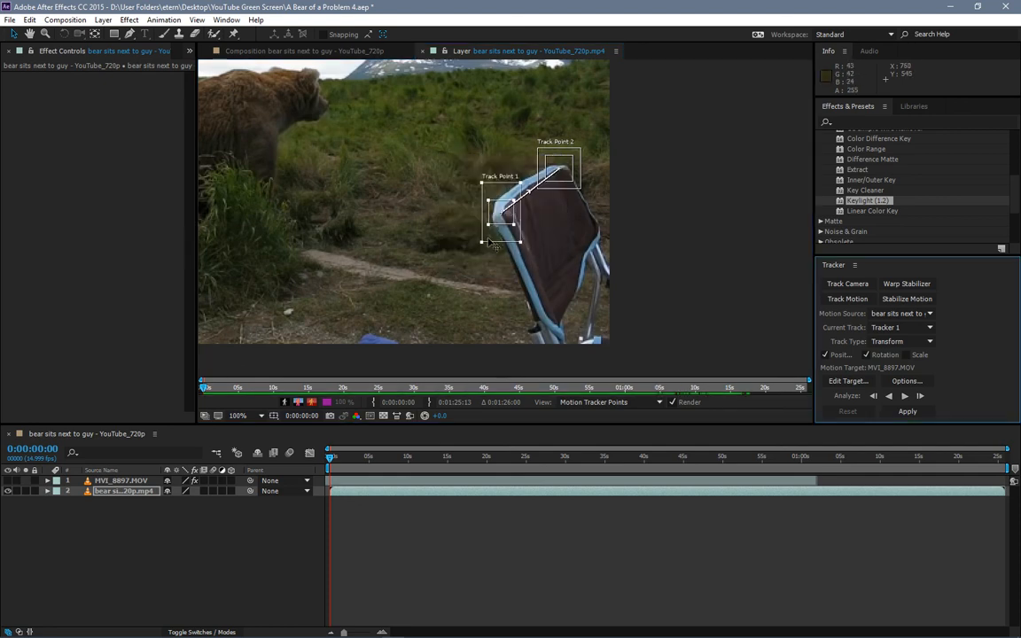
left_click_drag(483, 249, 498, 218)
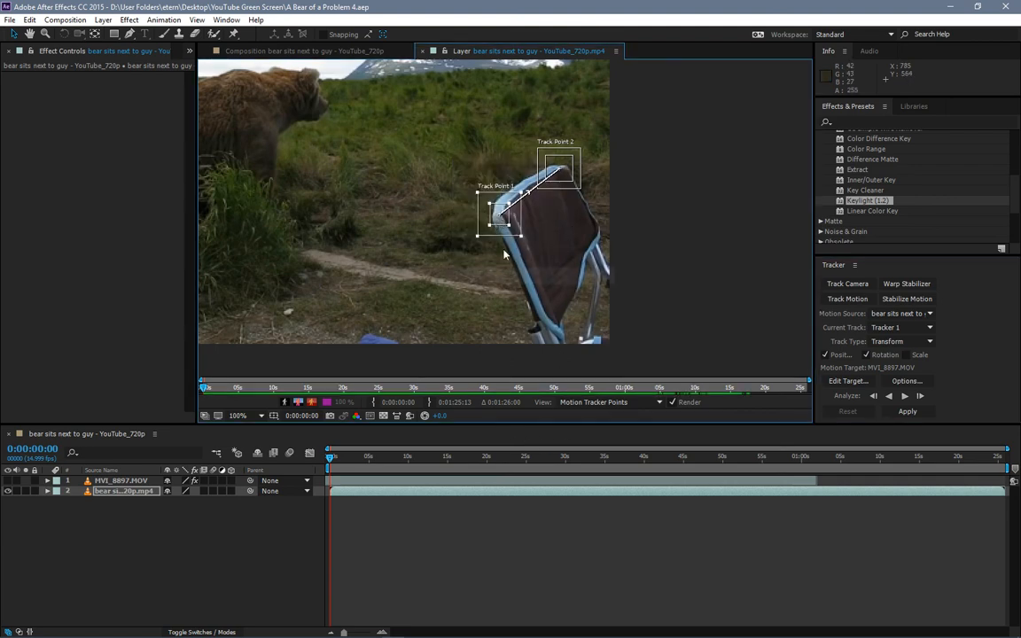
left_click(904, 396)
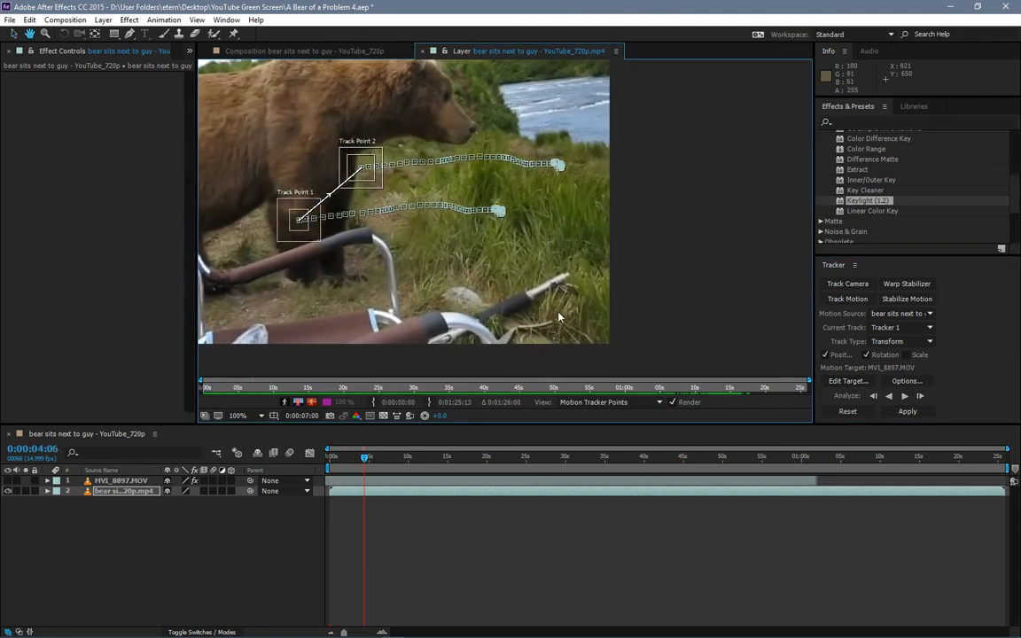
key("Home")
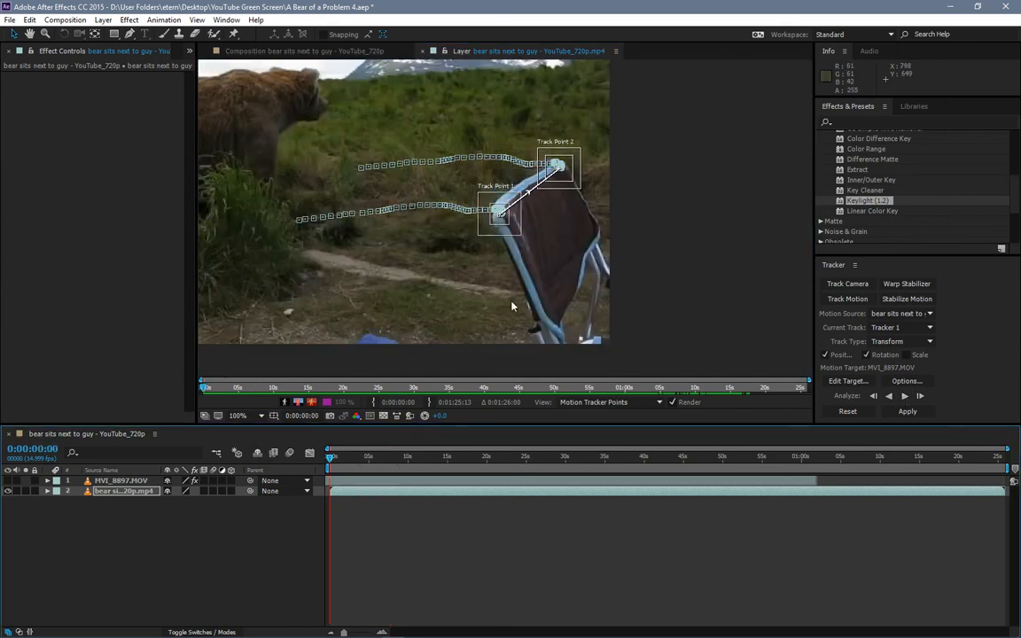
Analyze the chair track forward through the rest of the bear footage to 0:01:25:13 and return to 0:00:00:00
scroll(512, 306, "down", 2)
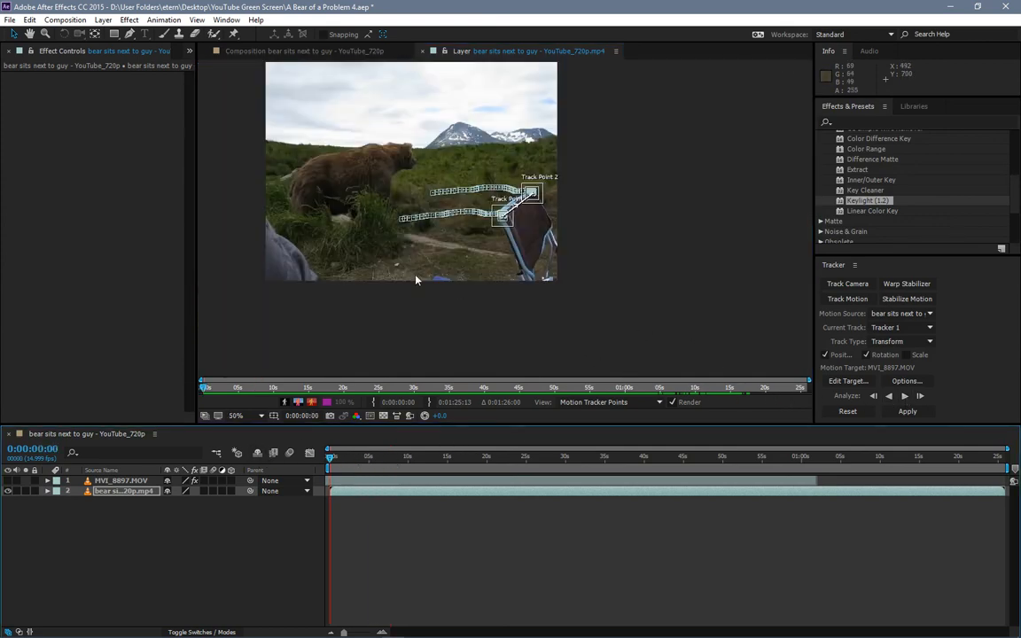
left_click(421, 250)
key("h")
left_click_drag(438, 260, 529, 311)
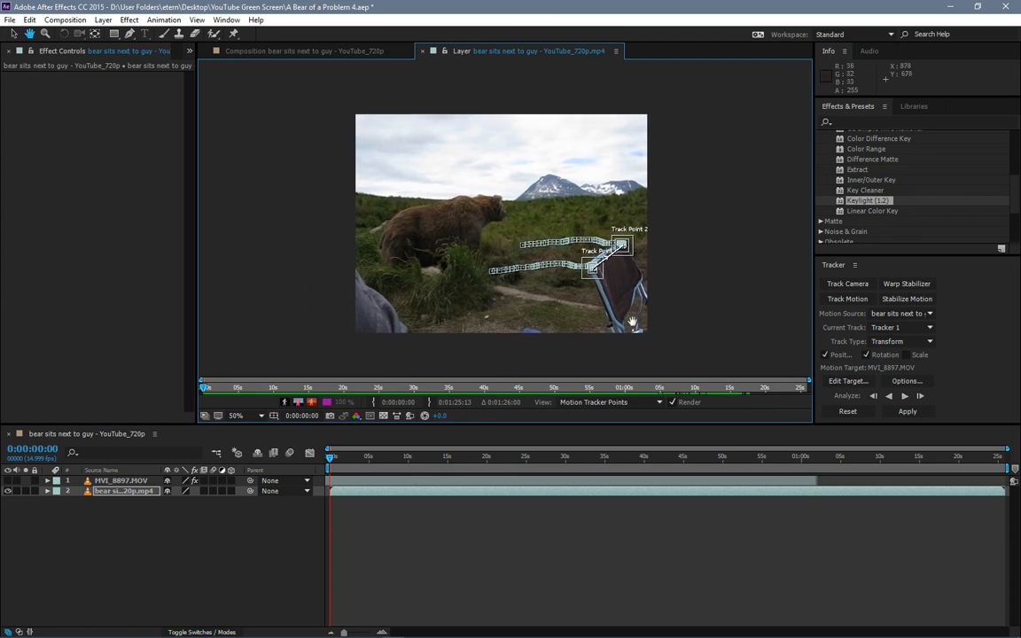
left_click(909, 413)
left_click(904, 397)
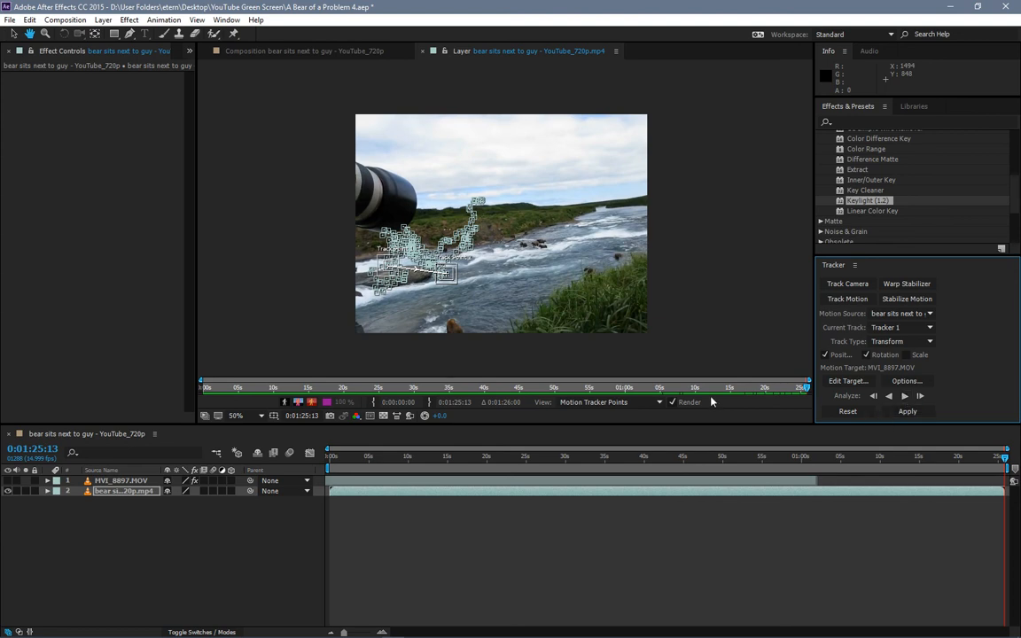
left_click_drag(621, 458, 329, 459)
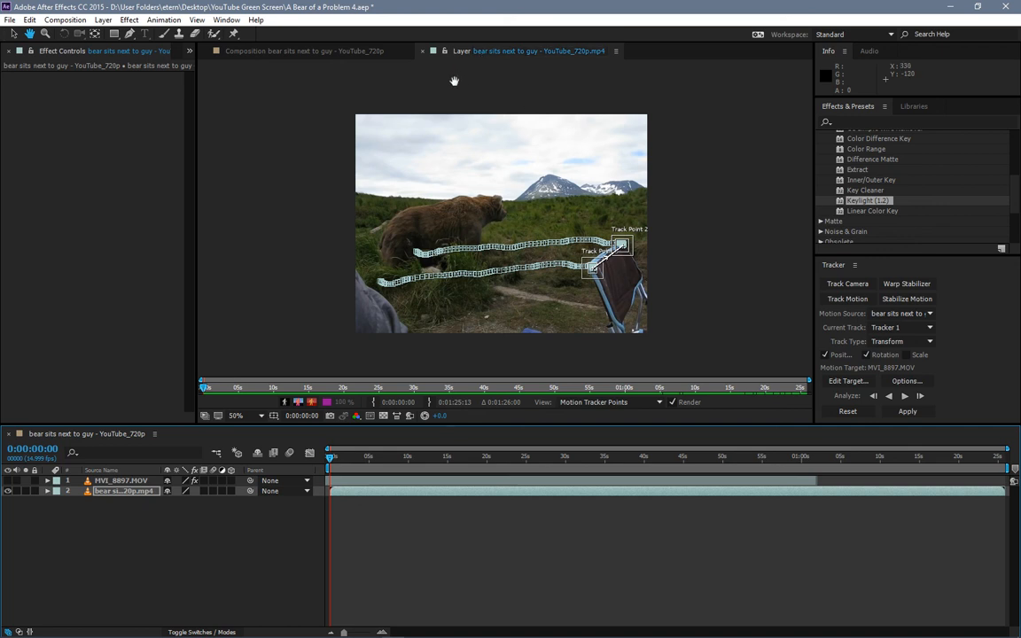
Try applying the chair track directly to the MVI_8897.MOV layer in the X and Y dimensions
left_click(279, 53)
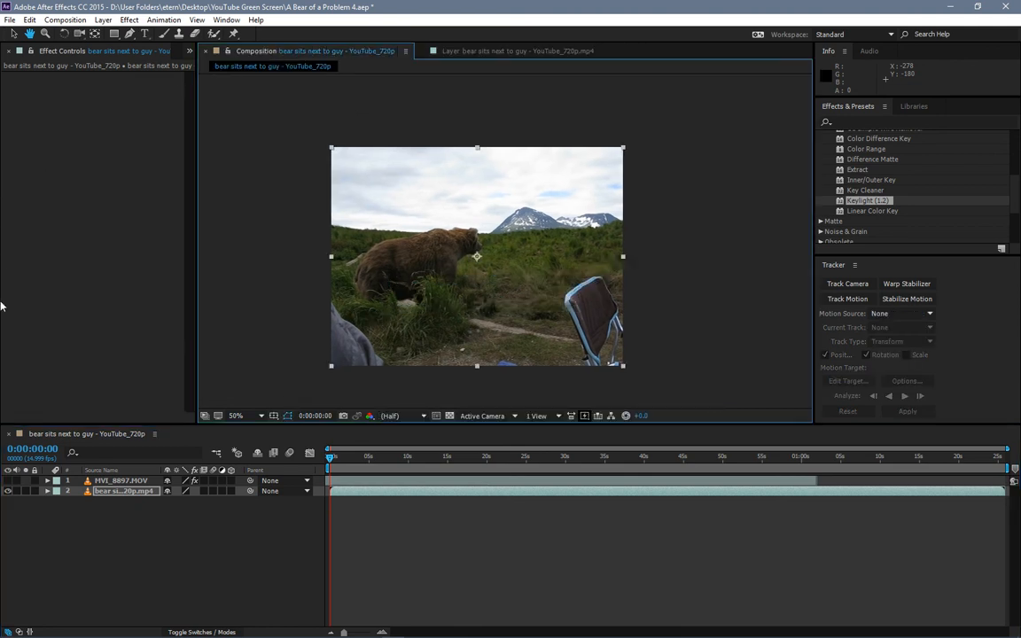
left_click(8, 480)
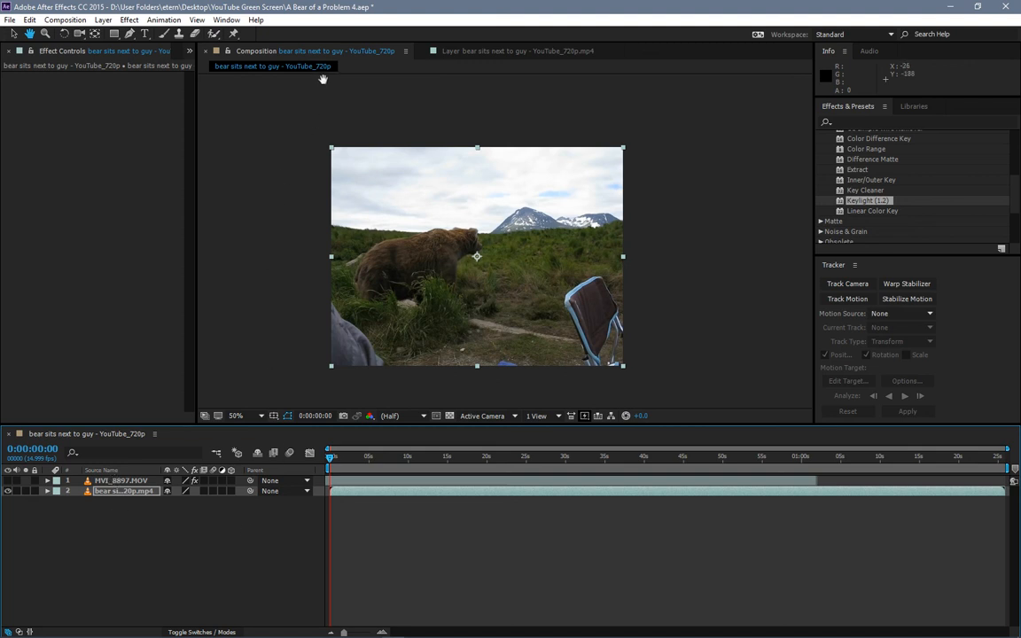
left_click(488, 53)
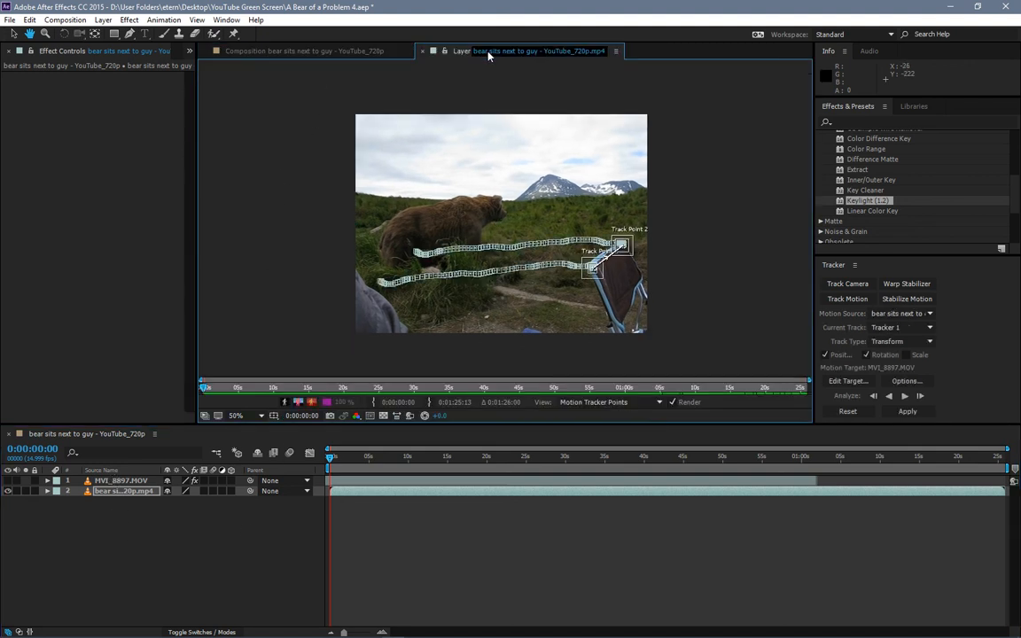
left_click(848, 381)
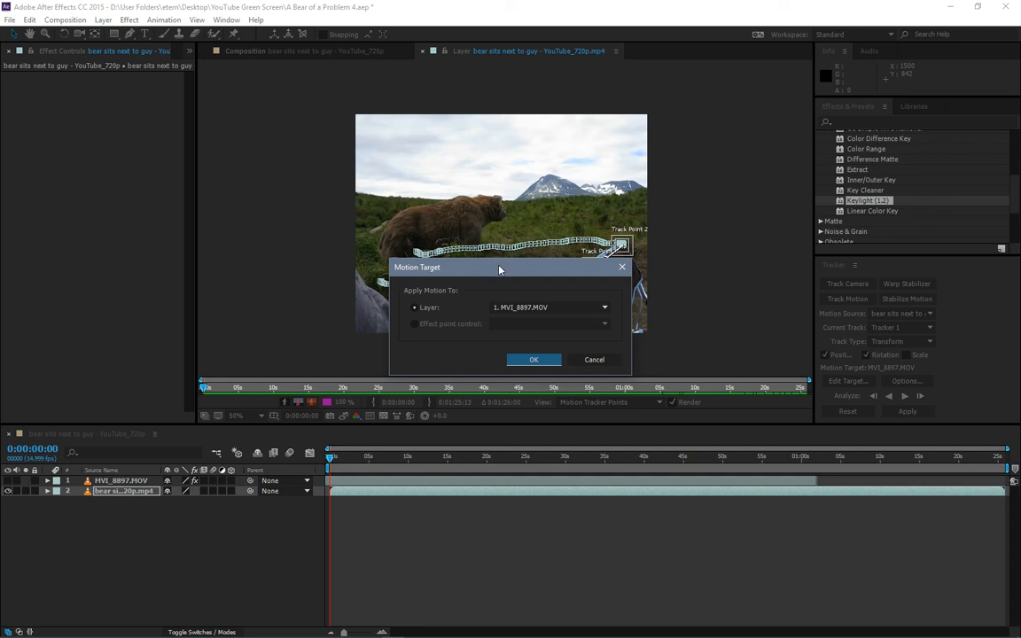
left_click_drag(501, 269, 485, 255)
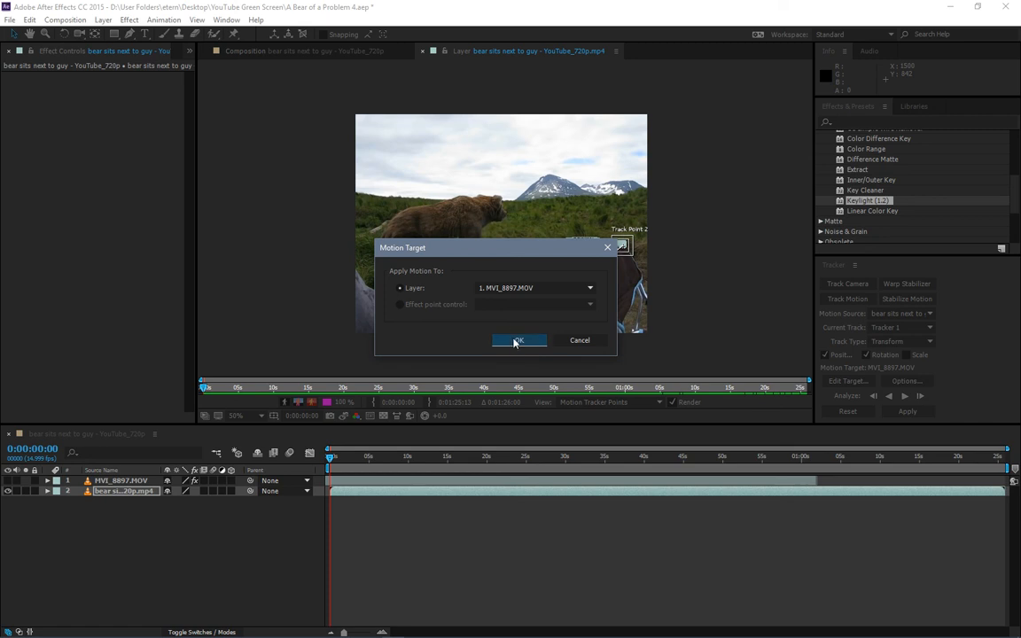
left_click(518, 341)
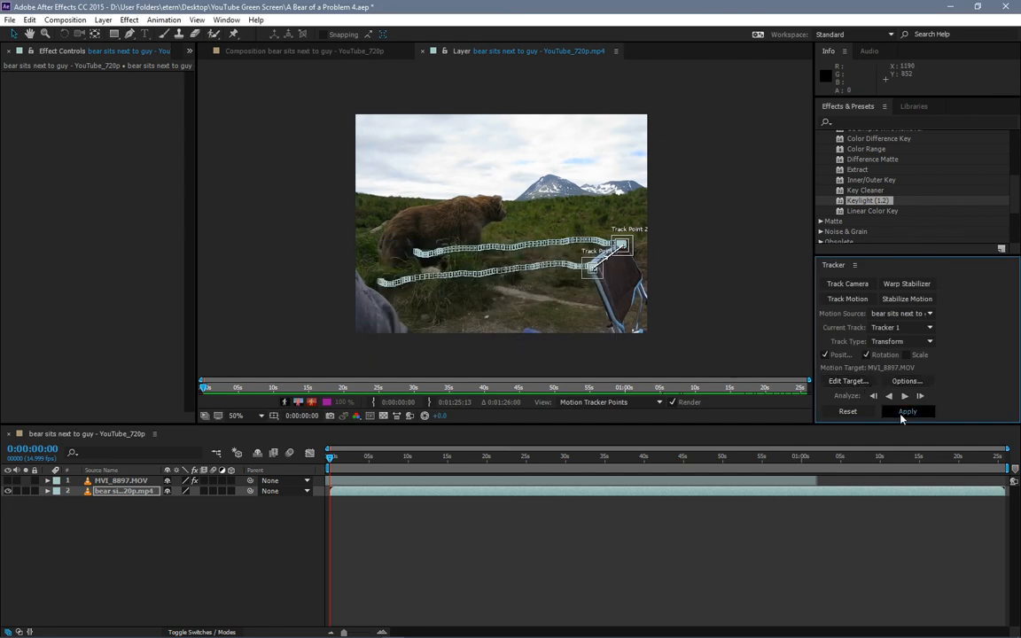
left_click(906, 412)
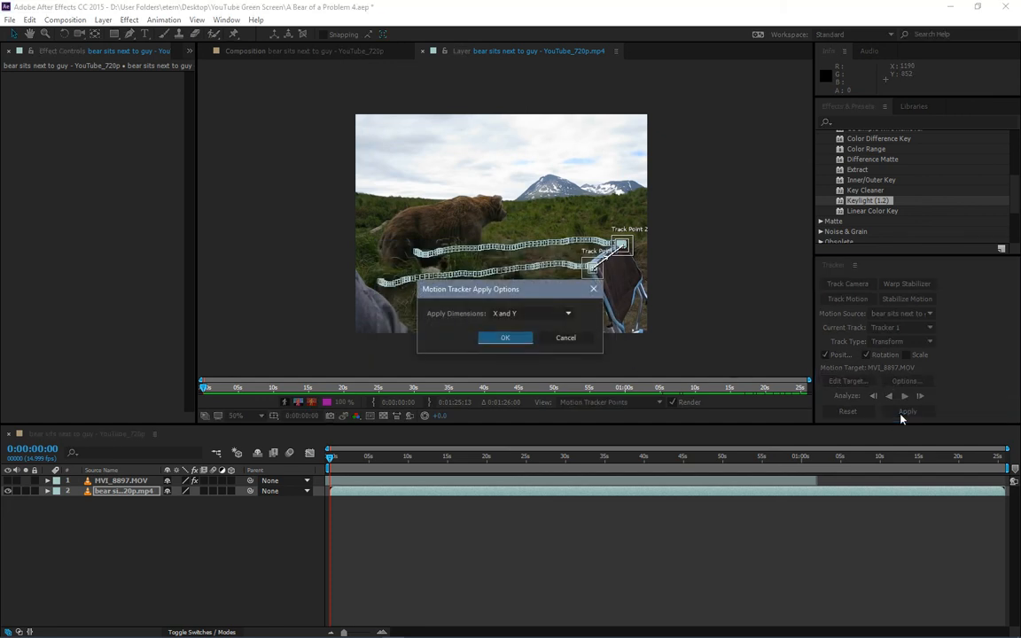
left_click(503, 338)
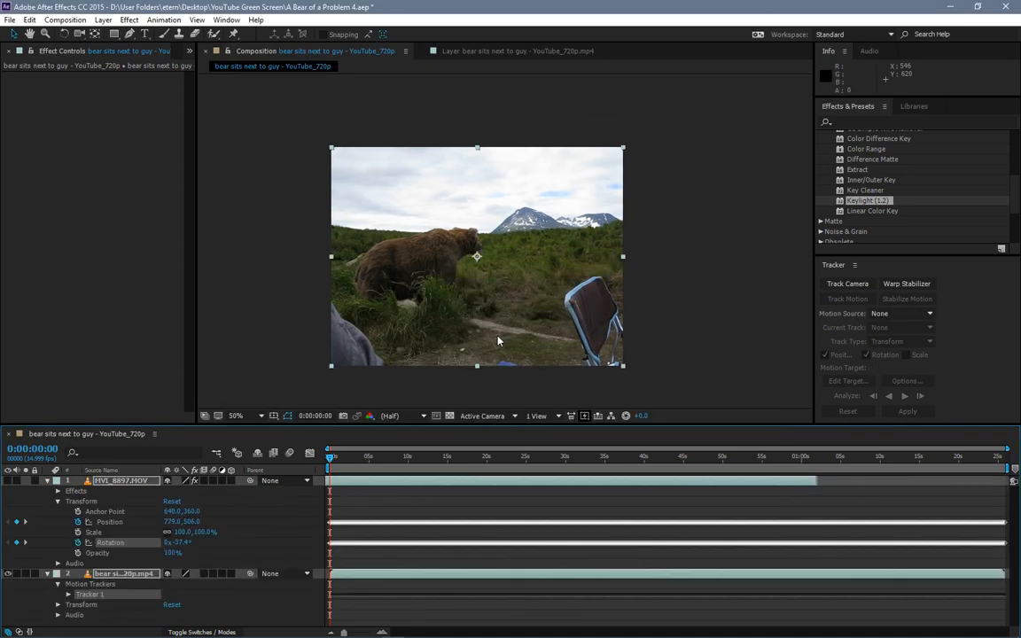
Show the MVI_8897.MOV layer, check its tracked placement at 0:00:04:06 and its transform keyframes, and return to the first frame
left_click(9, 440)
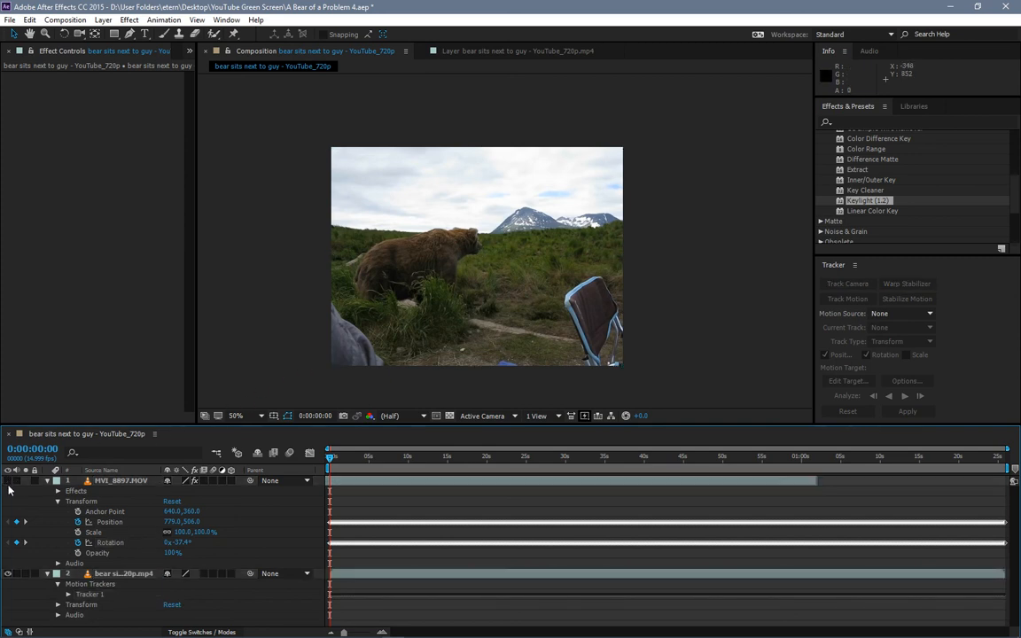
left_click(8, 480)
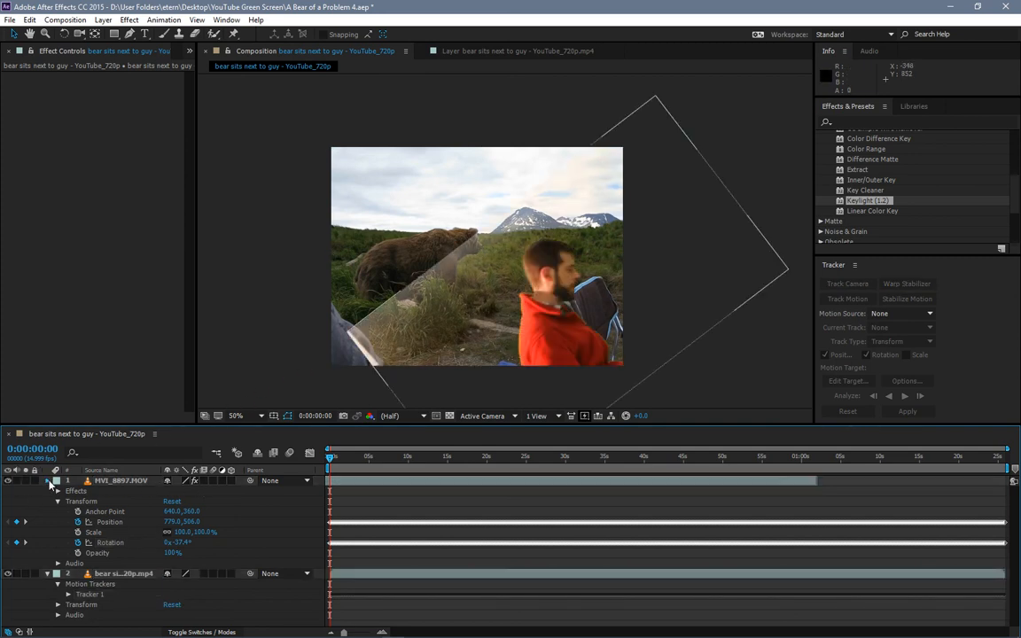
left_click(48, 481)
left_click(48, 491)
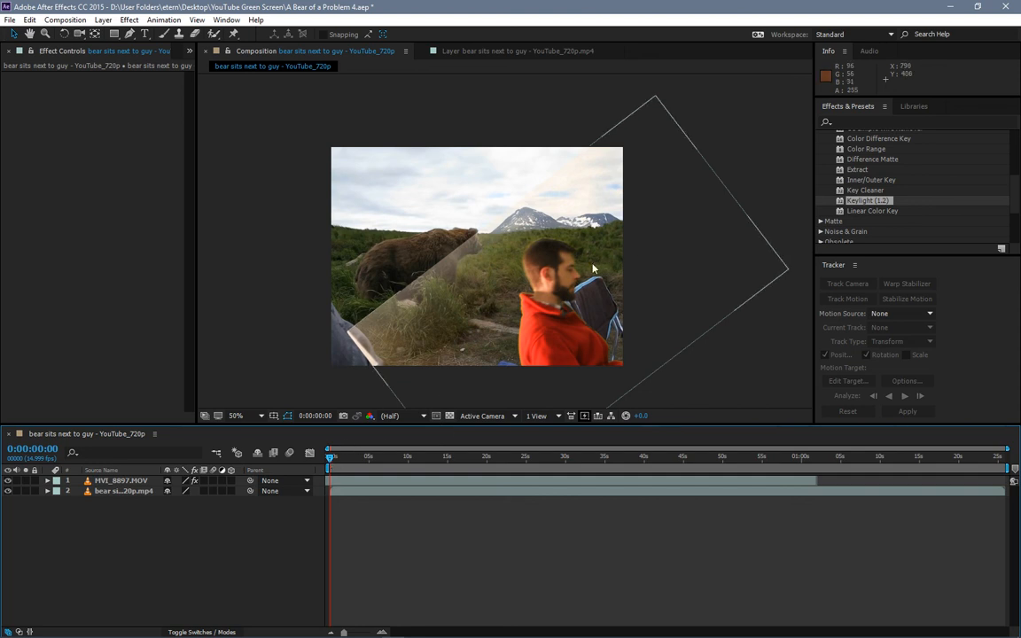
left_click_drag(331, 456, 364, 444)
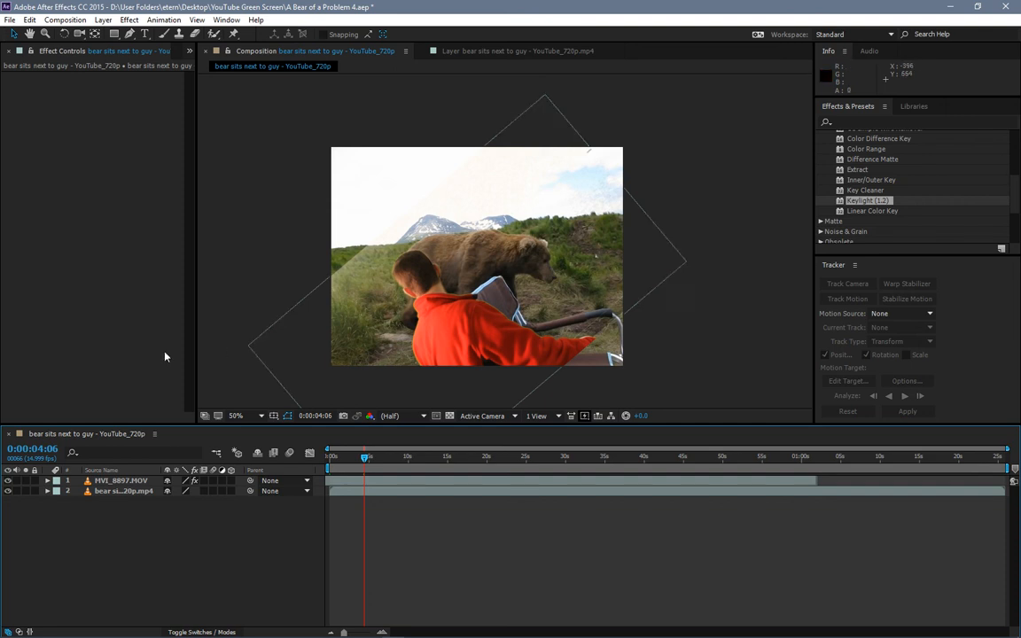
left_click(48, 481)
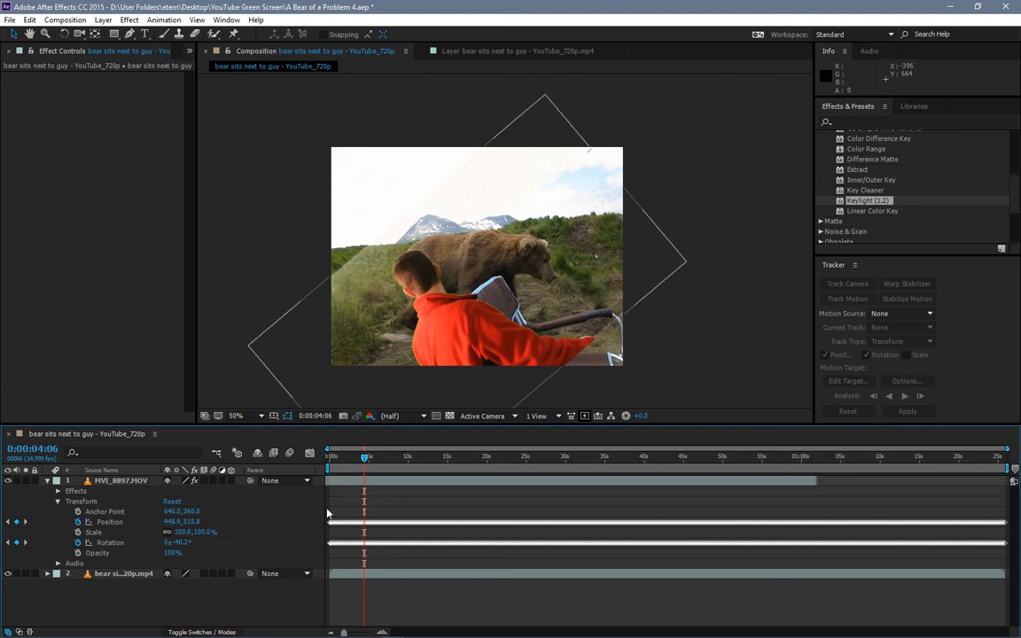
left_click(332, 458)
left_click_drag(332, 458, 329, 461)
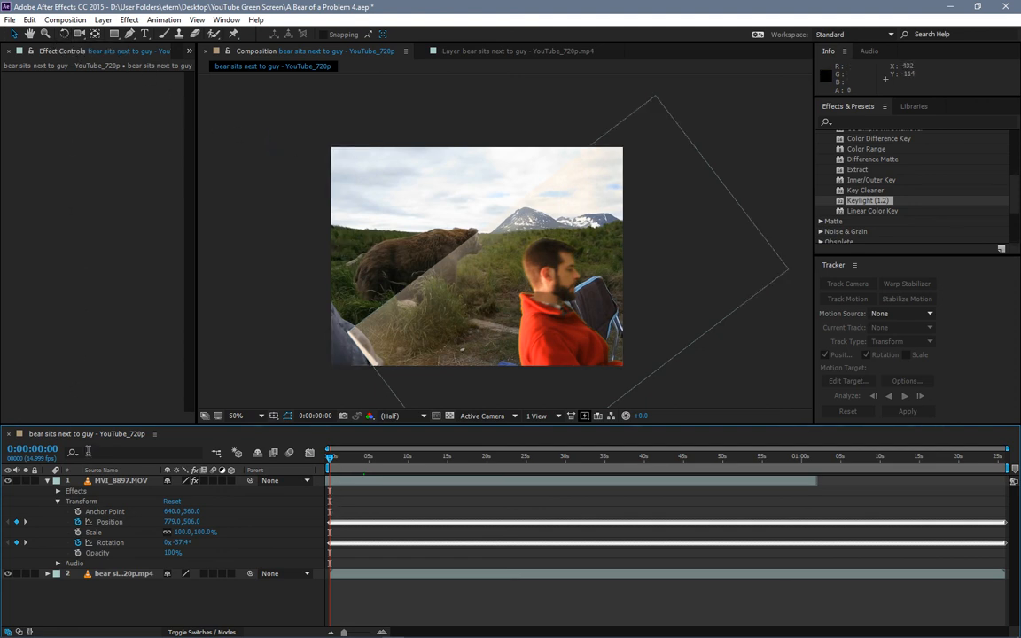
Try rotating MVI_8897.MOV to about 0.8° and moving it to about 1193, 426 on the first frame, and compare with 0:00:00:13
left_click(89, 481)
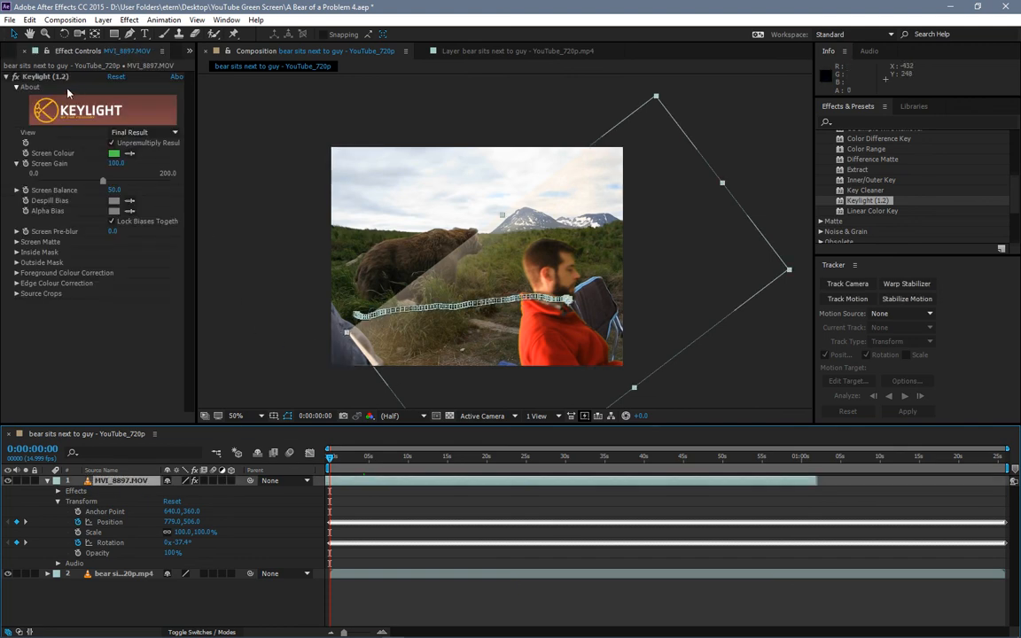
left_click(62, 34)
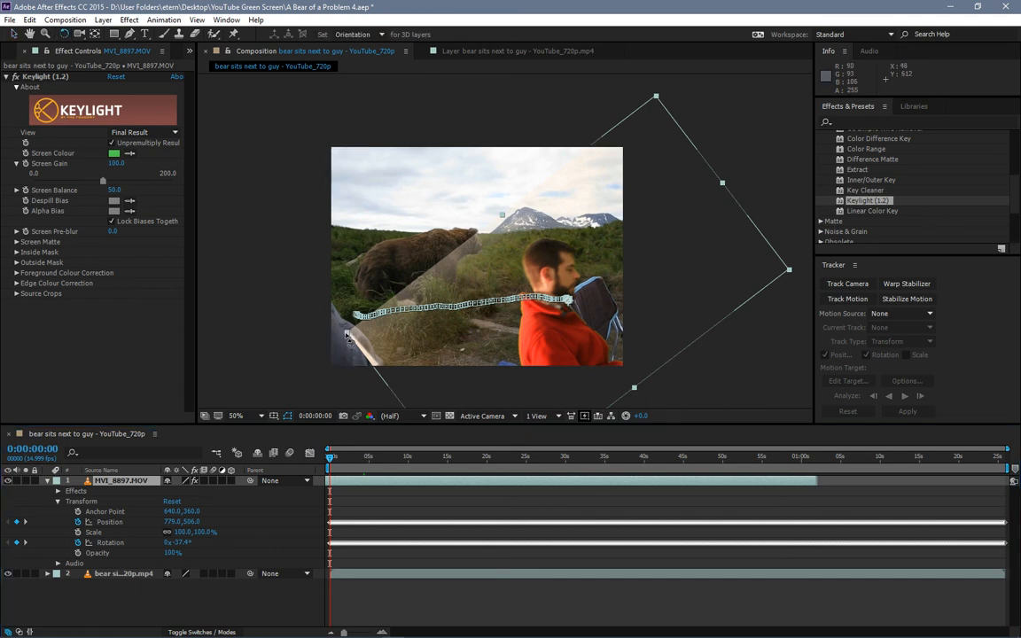
left_click_drag(311, 305, 406, 213)
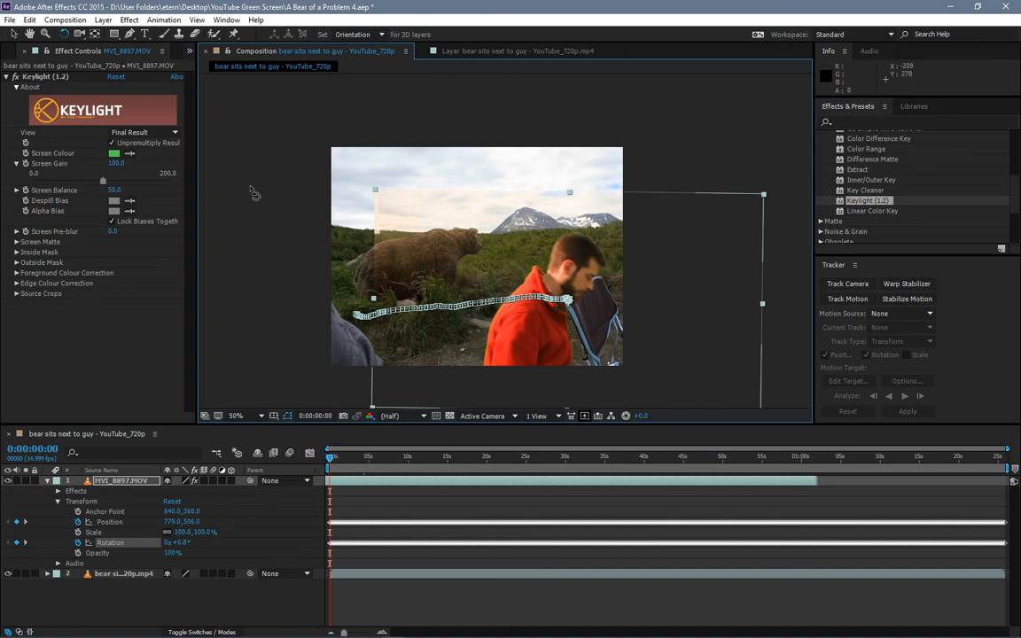
left_click(13, 34)
left_click_drag(524, 334, 650, 309)
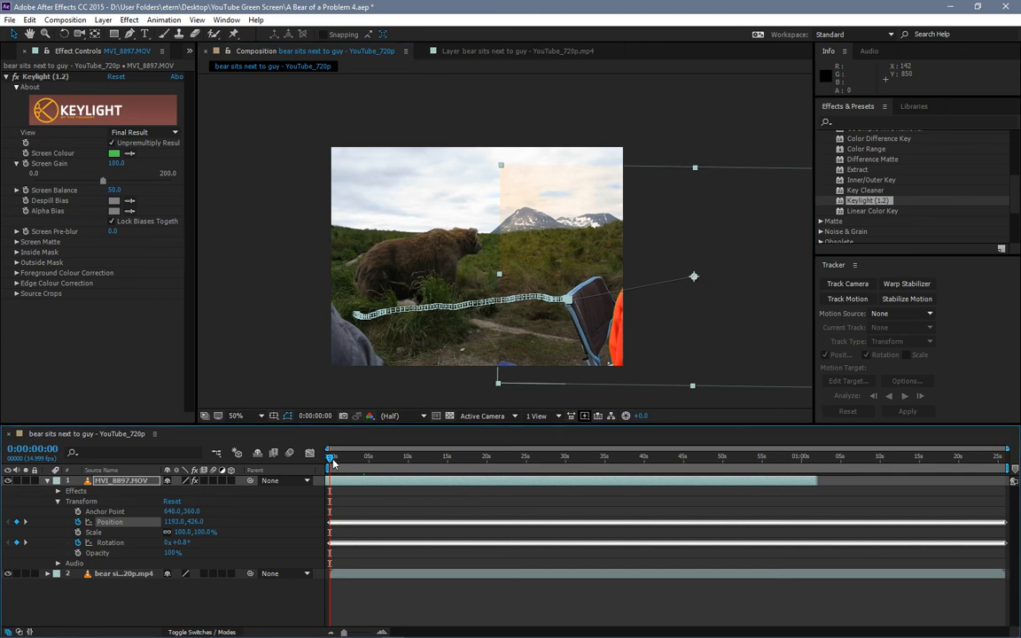
left_click_drag(333, 459, 337, 459)
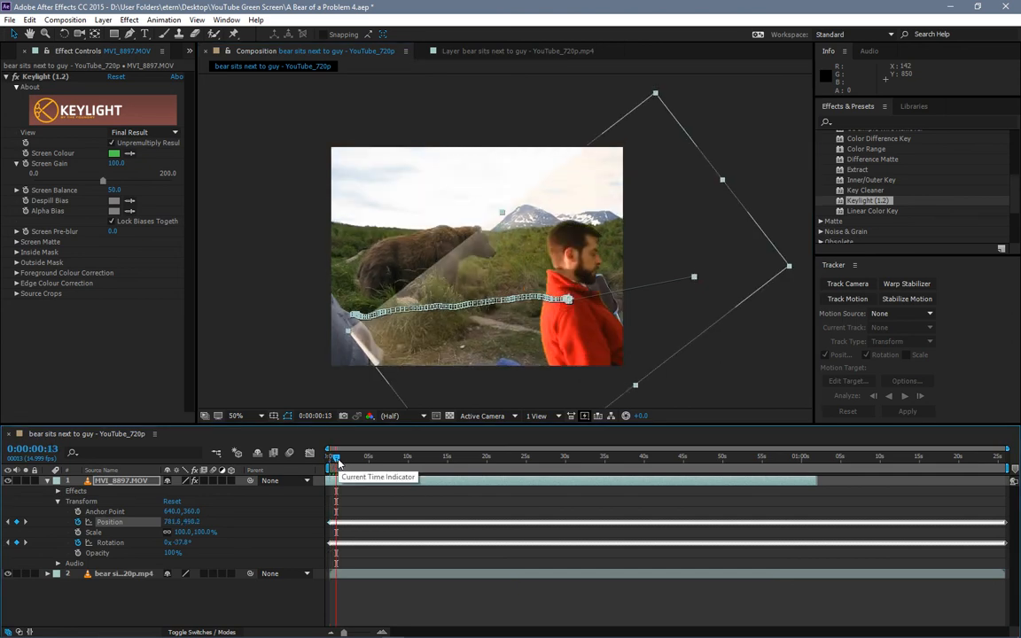
left_click_drag(337, 459, 328, 457)
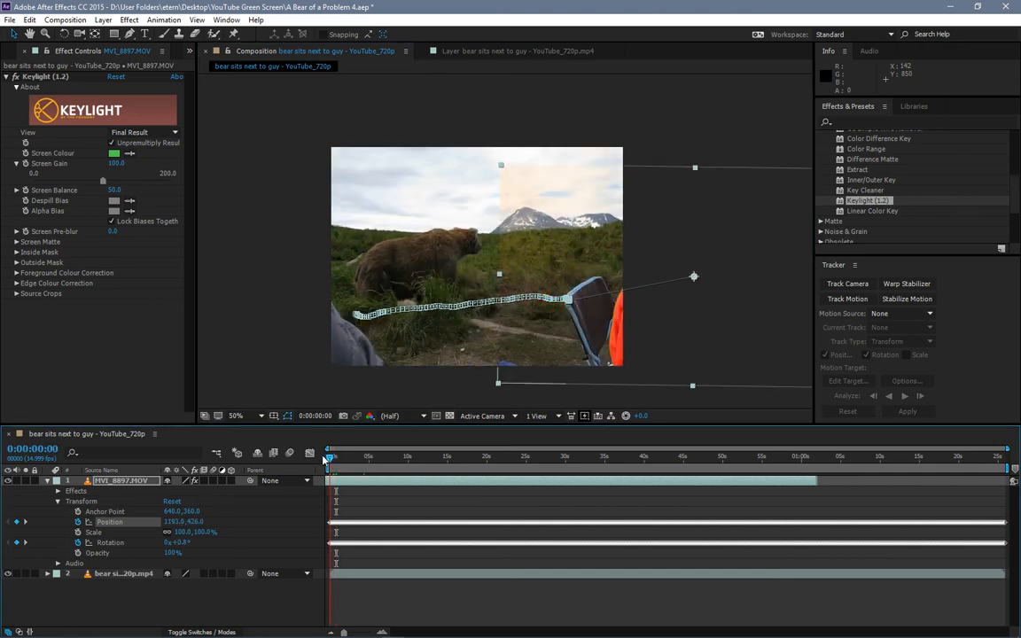
Undo the clip's move, rotation, visibility change and applied track, and collapse the properties of both layers
key("ctrl+z")
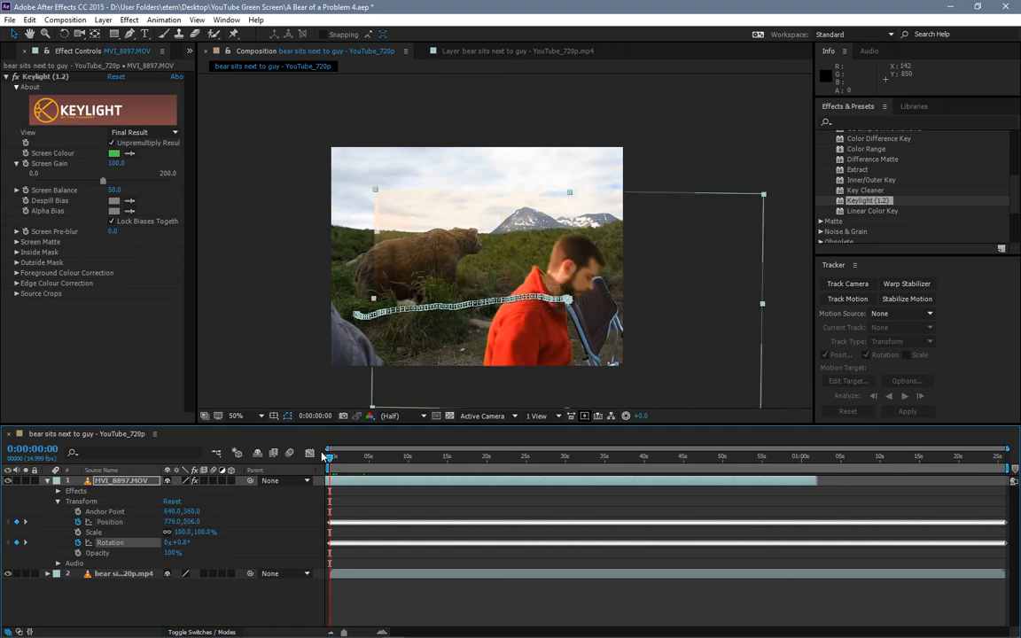
key("ctrl+z")
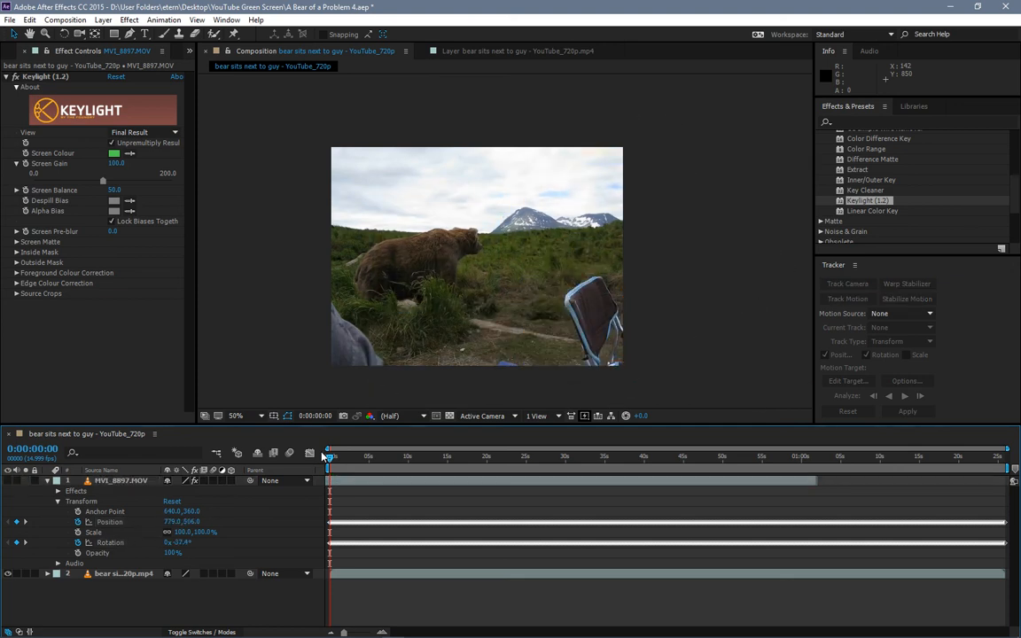
key("ctrl+z")
key("ctrl+z")
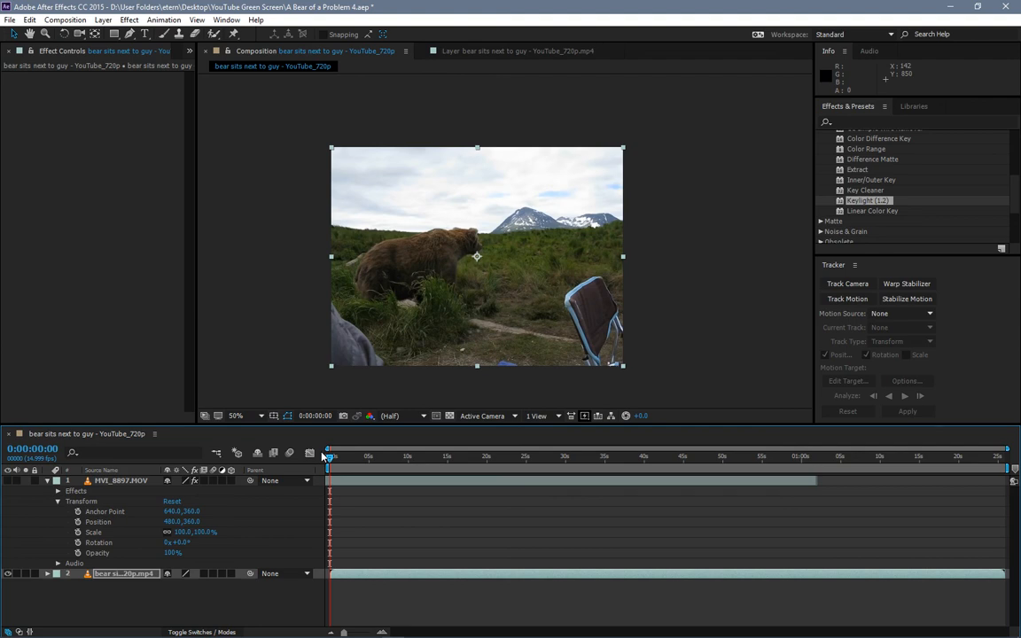
left_click(47, 573)
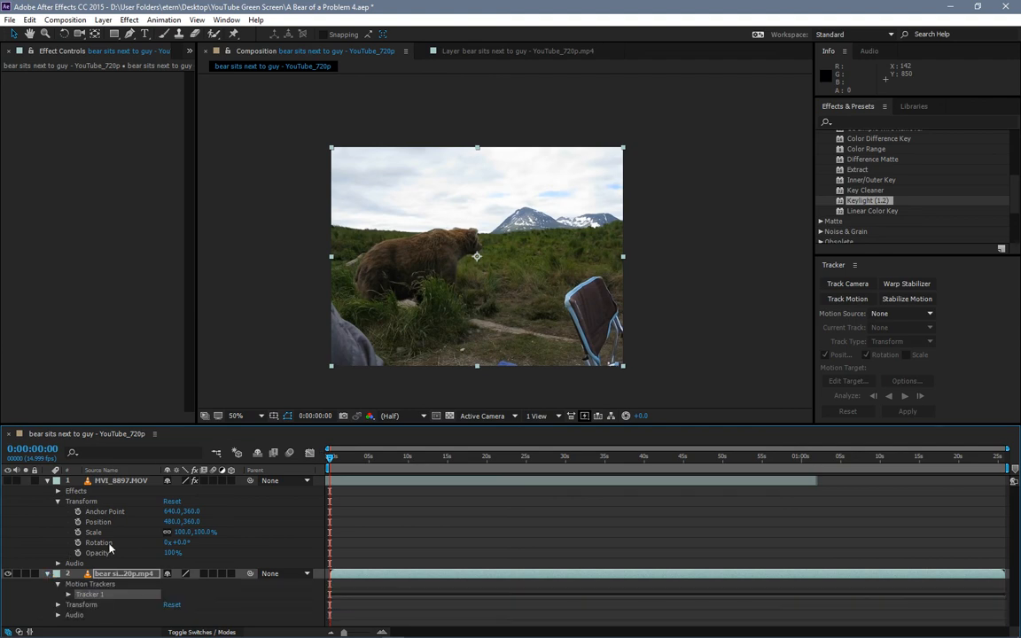
left_click(48, 481)
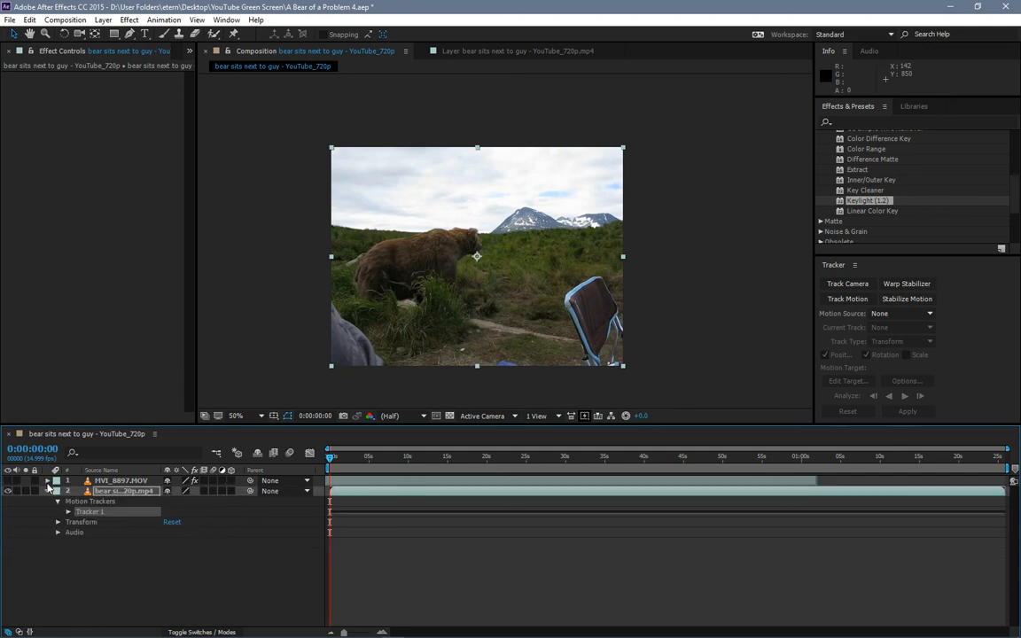
left_click(48, 492)
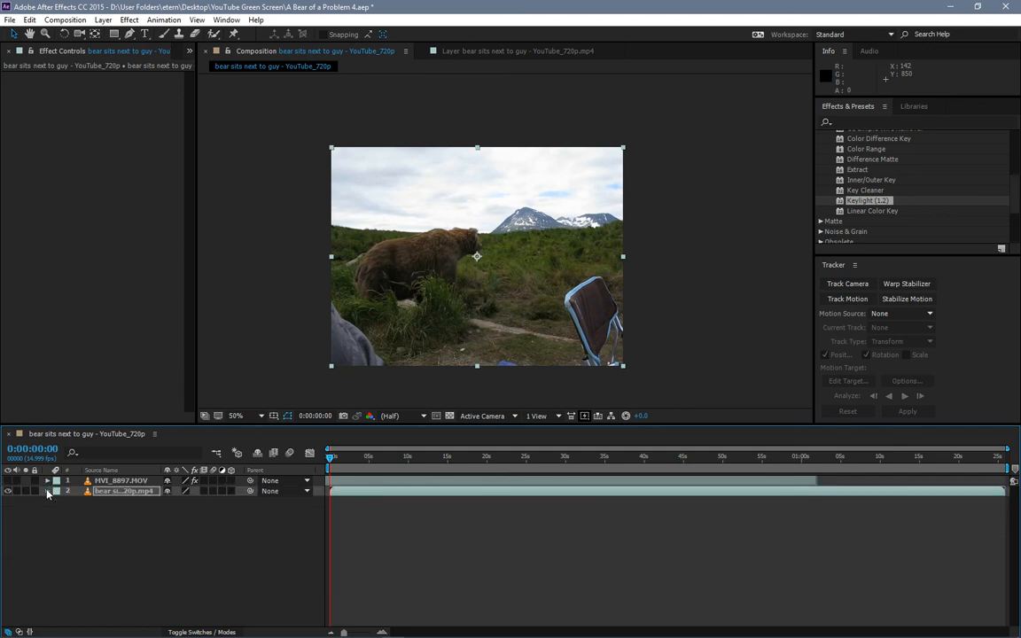
Create a null object and place it above the MVI_8897.MOV layer in the layer stack
right_click(101, 551)
mouse_move(111, 431)
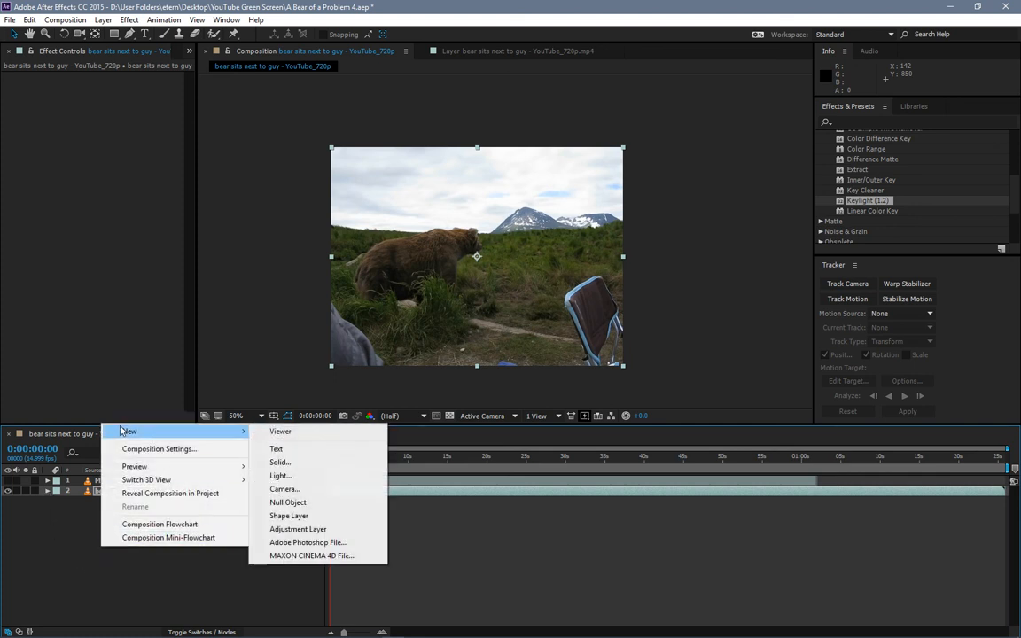
left_click(287, 503)
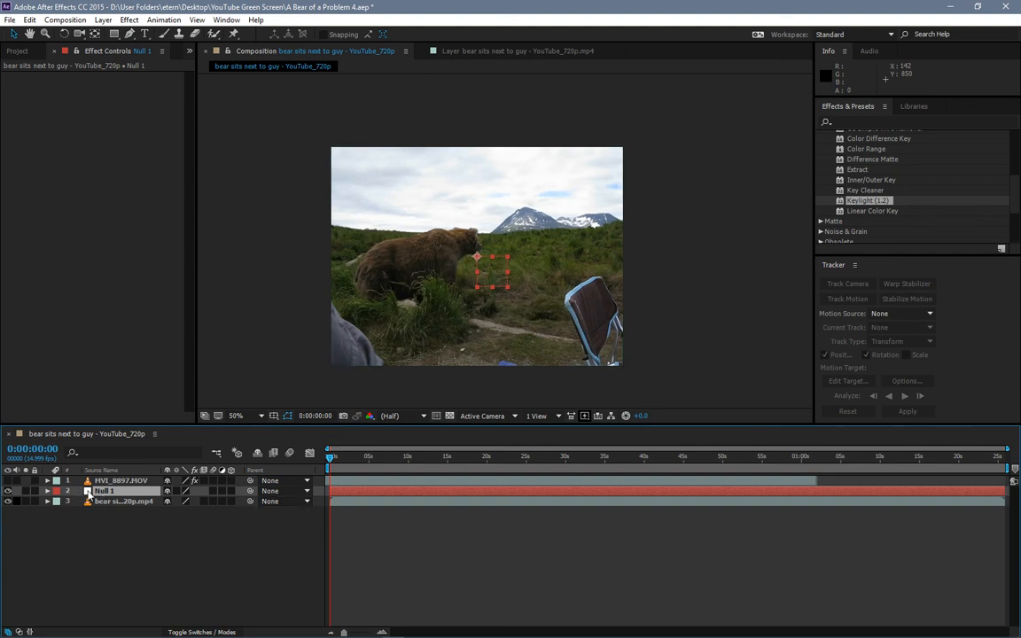
left_click_drag(86, 470, 87, 481)
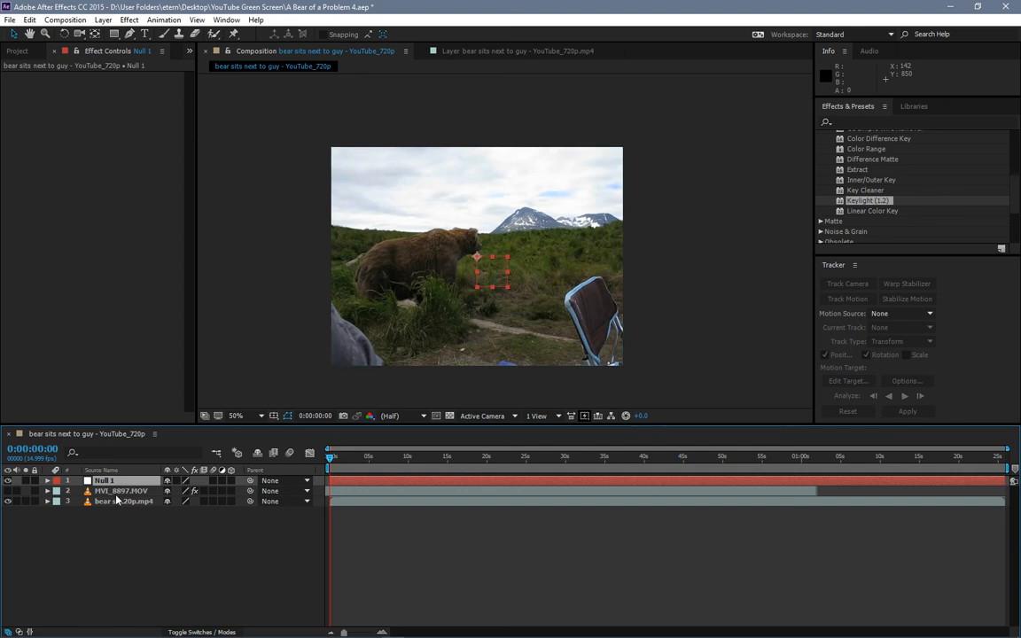
Retarget the bear footage's Tracker 1 from the clip to Null 1 and apply the motion track in X and Y
left_click(512, 52)
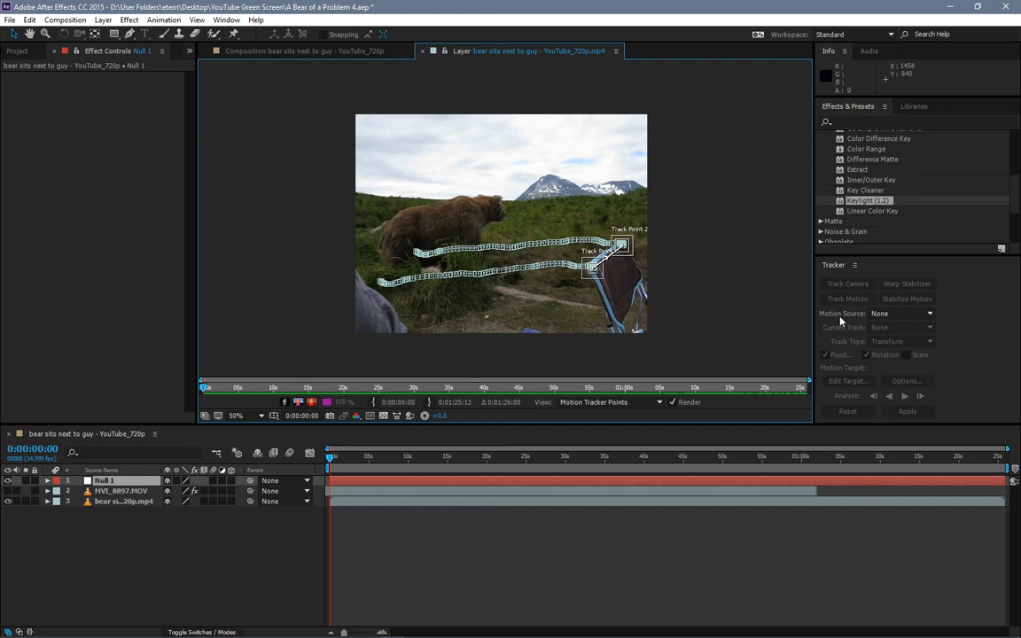
left_click(48, 501)
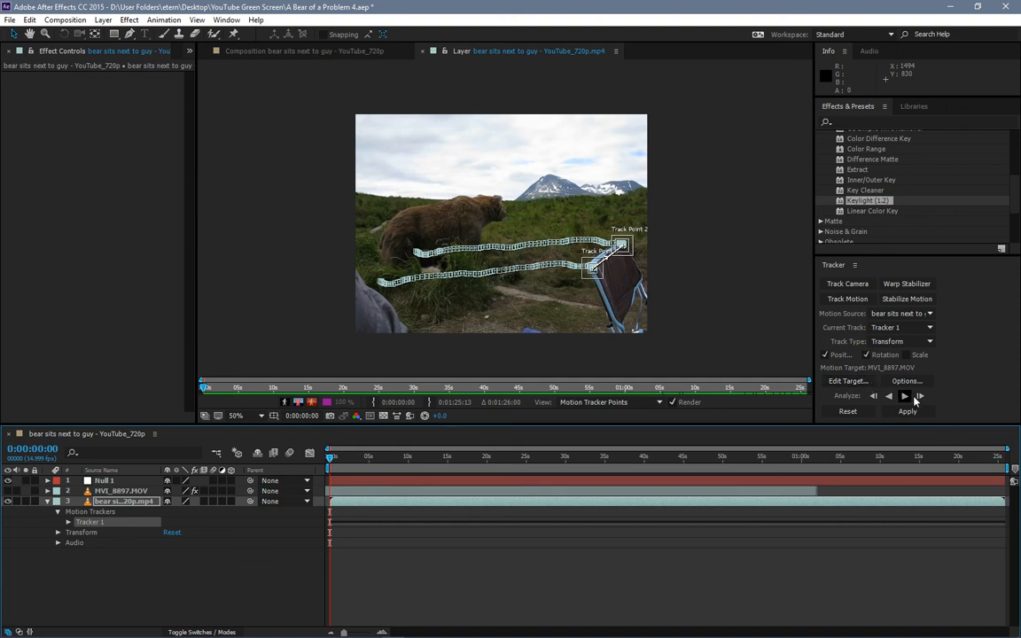
left_click(846, 382)
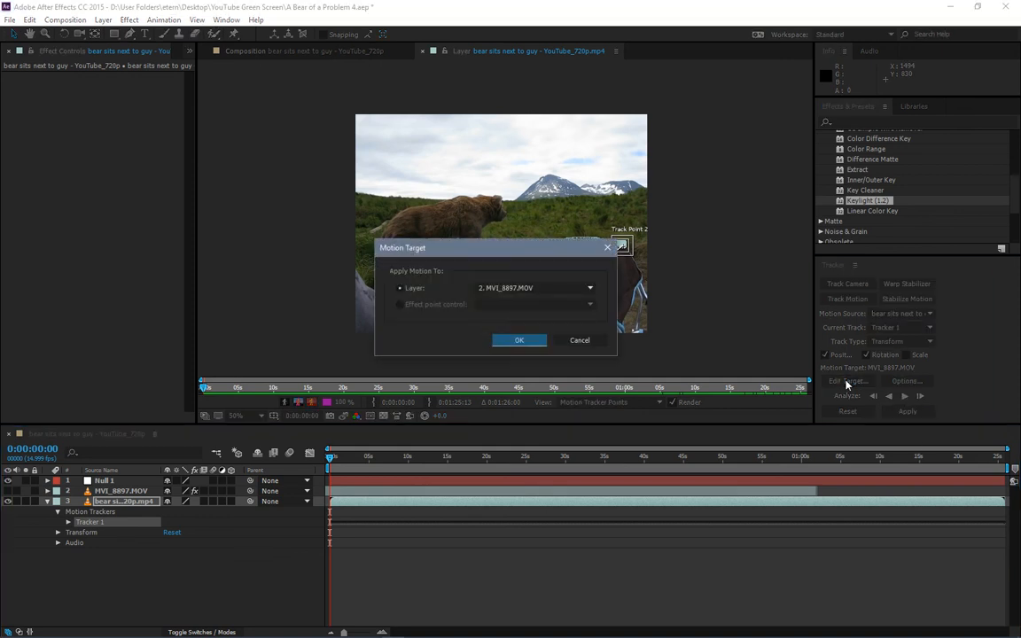
left_click(496, 292)
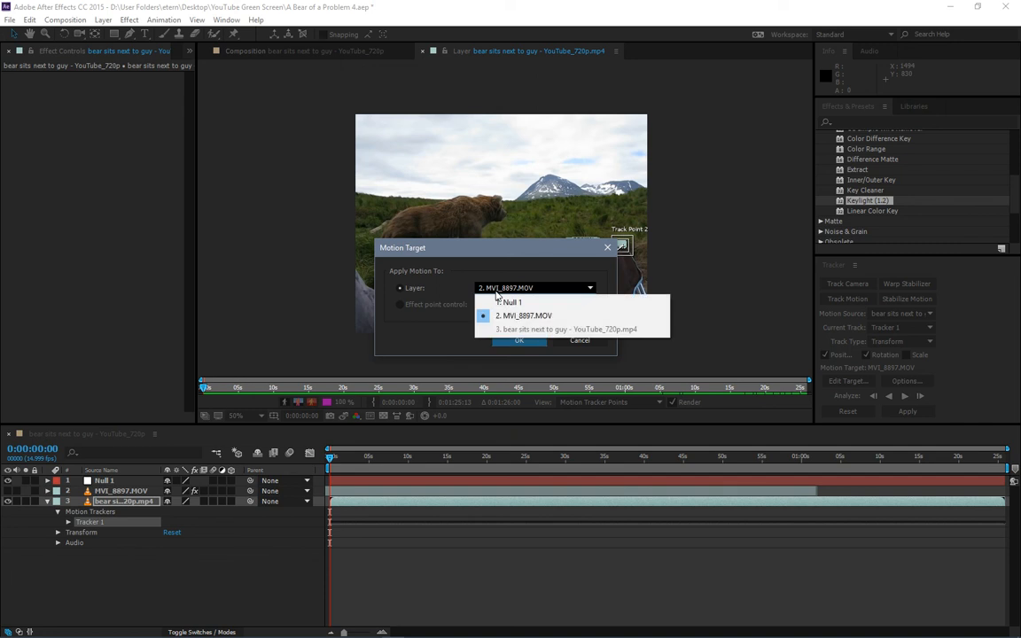
left_click(500, 304)
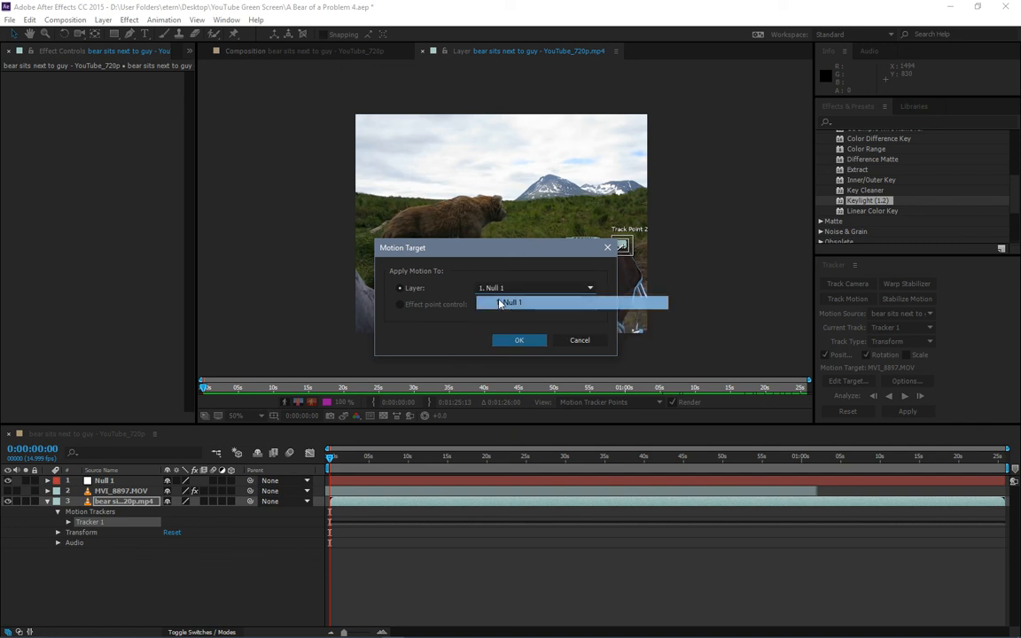
left_click(519, 340)
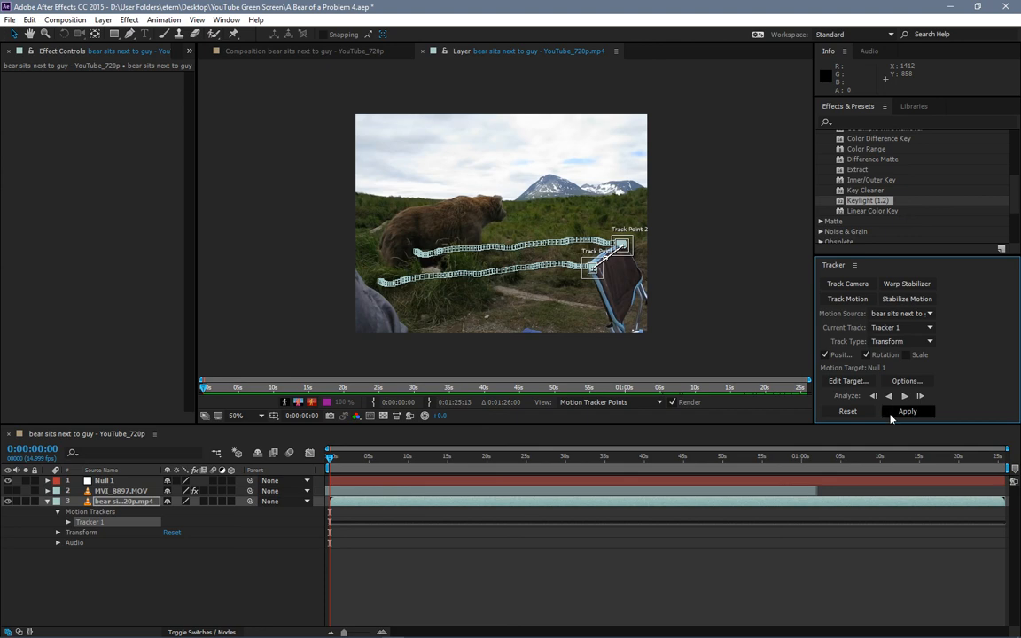
left_click(893, 413)
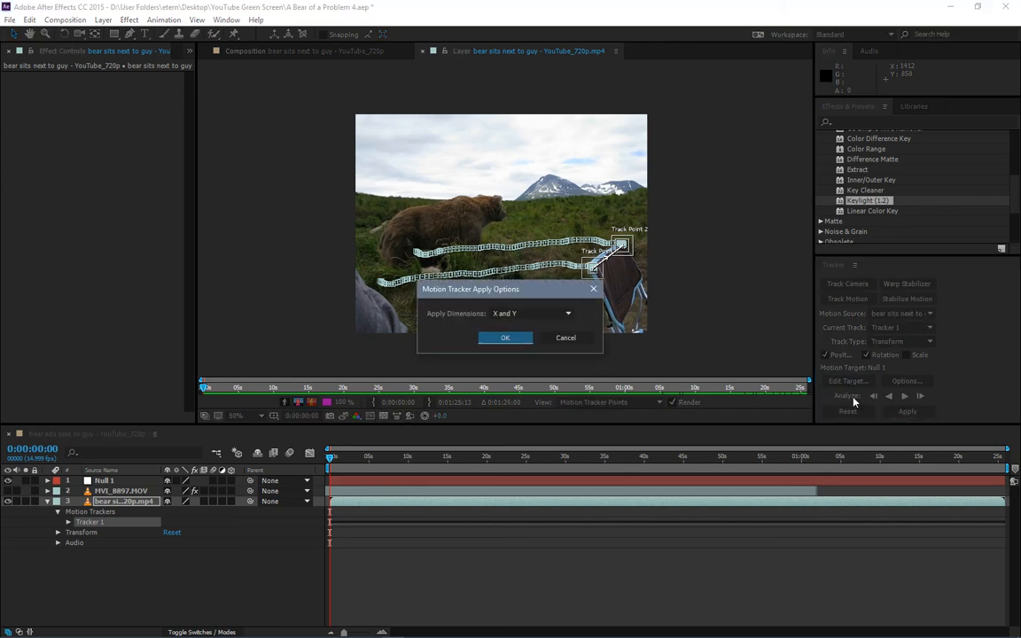
left_click(507, 340)
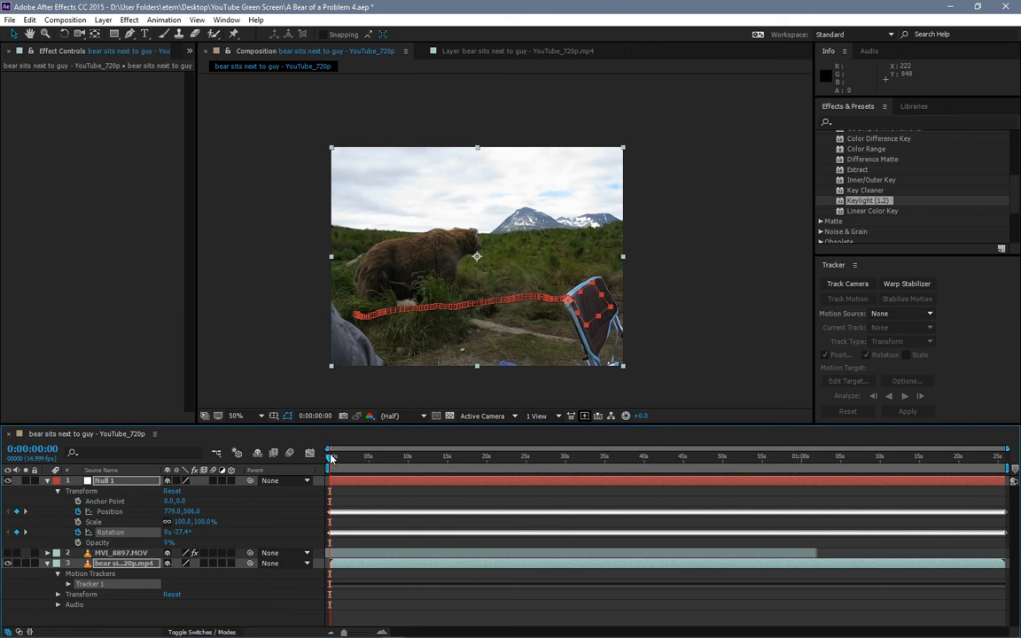
Scrub through the opening seconds to check how Null 1 follows the chair, and return to the first frame
mouse_move(331, 457)
left_mouse_down()
mouse_move(498, 464)
mouse_move(340, 455)
left_mouse_up()
left_click_drag(367, 456, 333, 462)
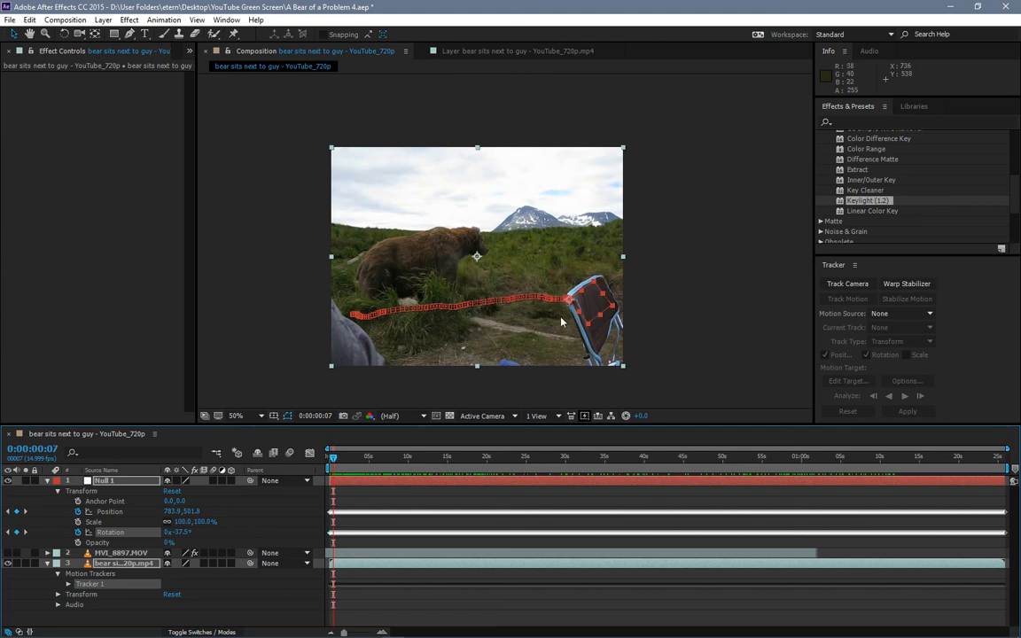
left_click_drag(397, 463, 326, 460)
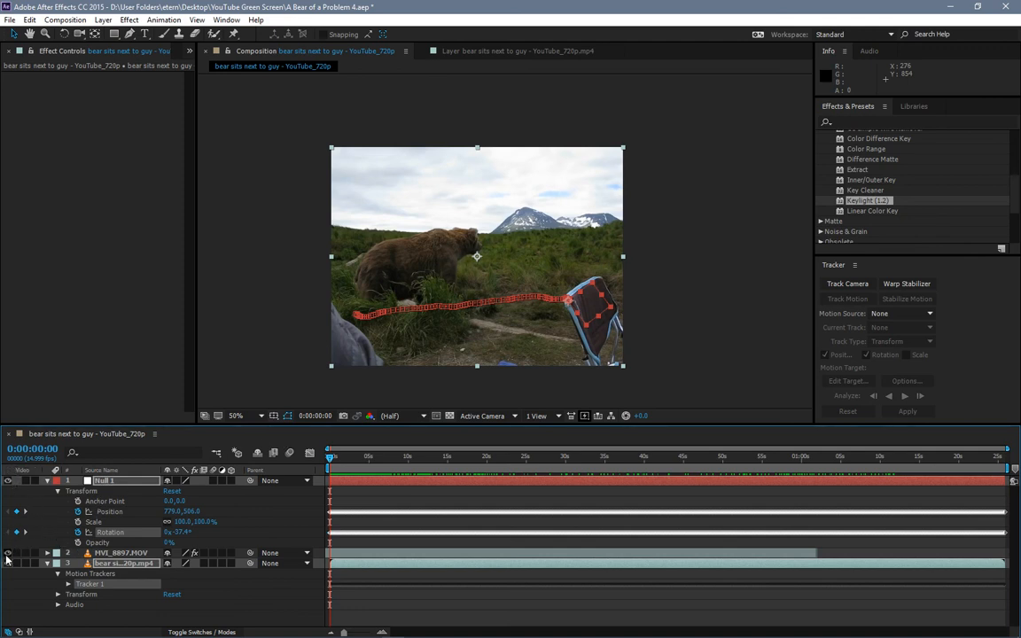
Show the MVI_8897.MOV layer, collapse the properties of the other layers and parent the clip to Null 1
left_click(8, 552)
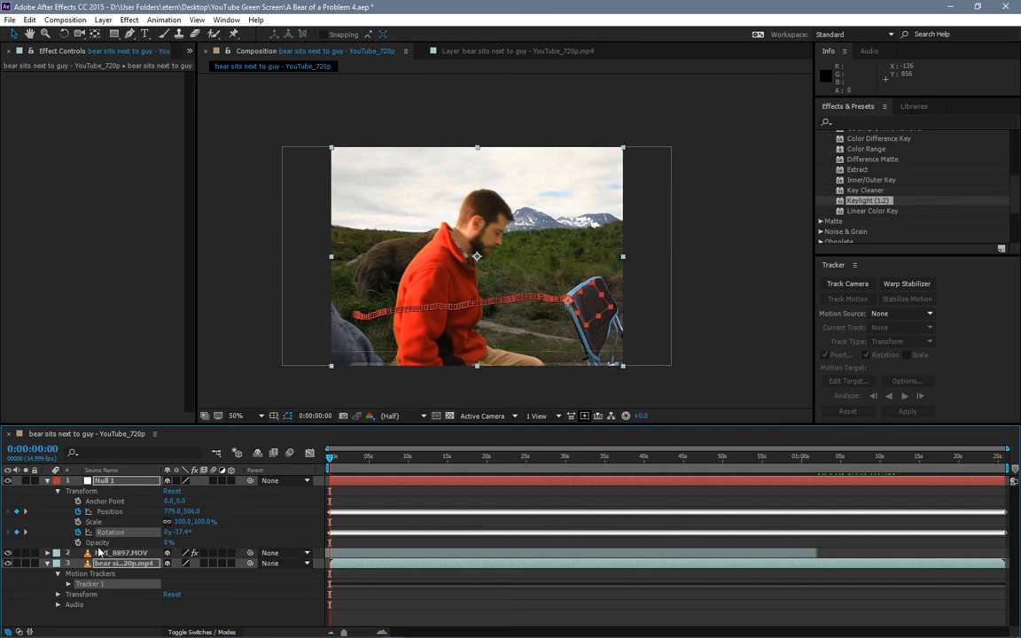
left_click(47, 483)
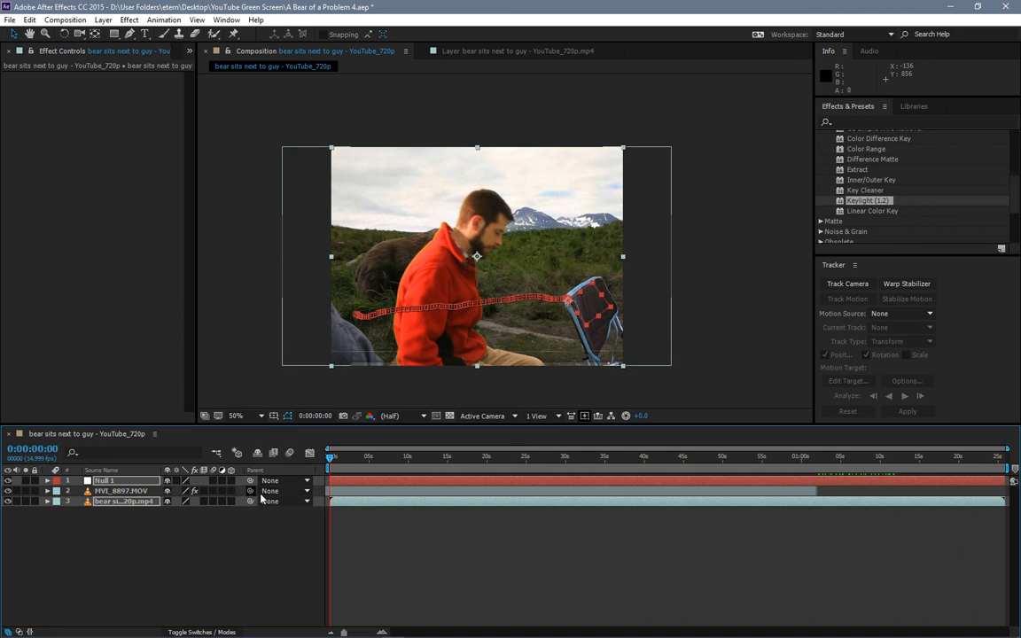
left_click(47, 482)
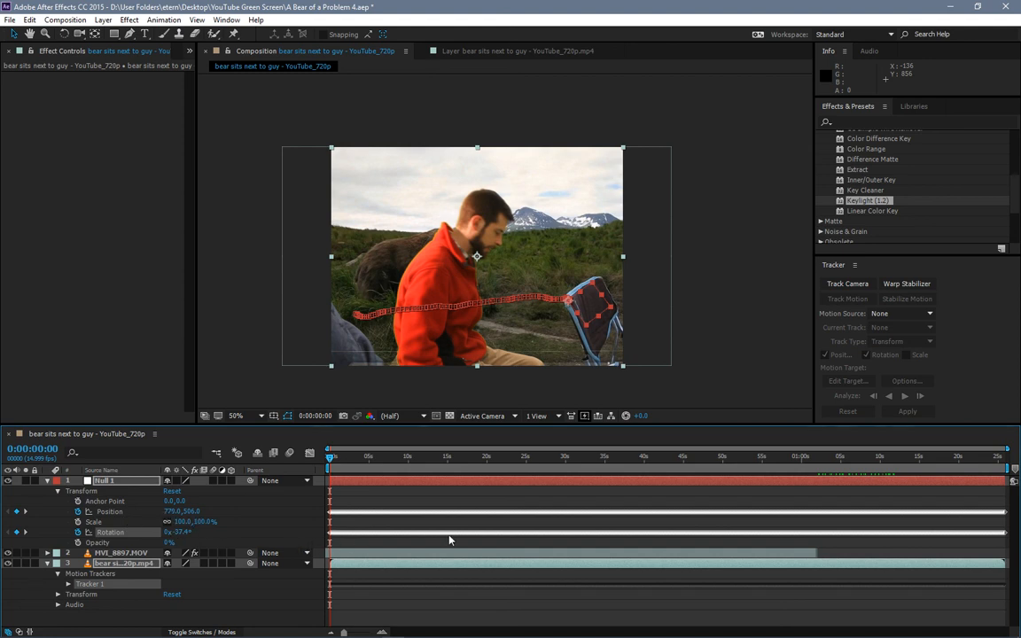
mouse_move(461, 535)
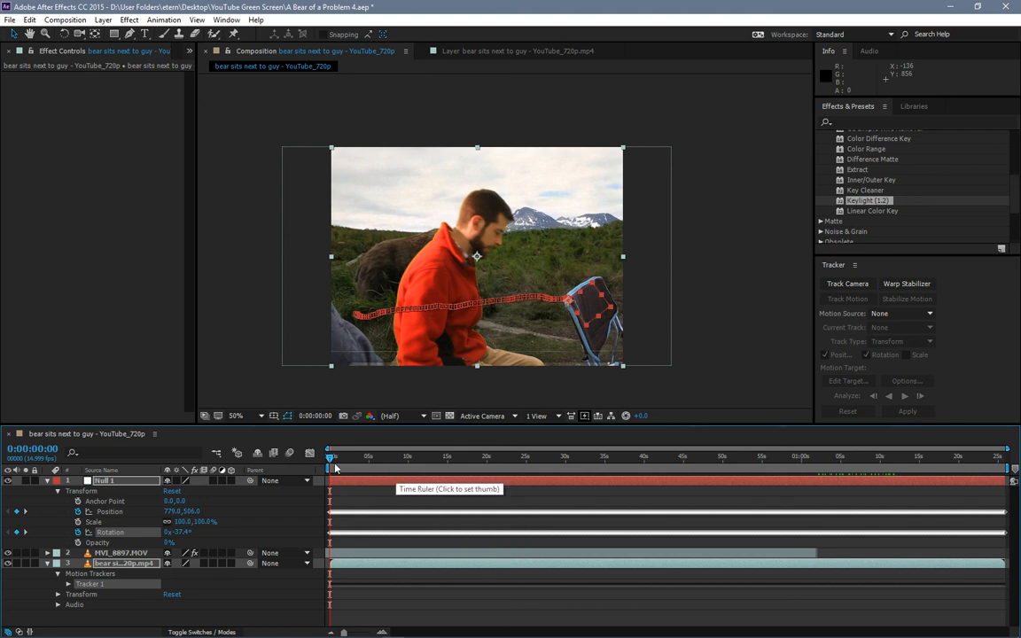
left_click(47, 480)
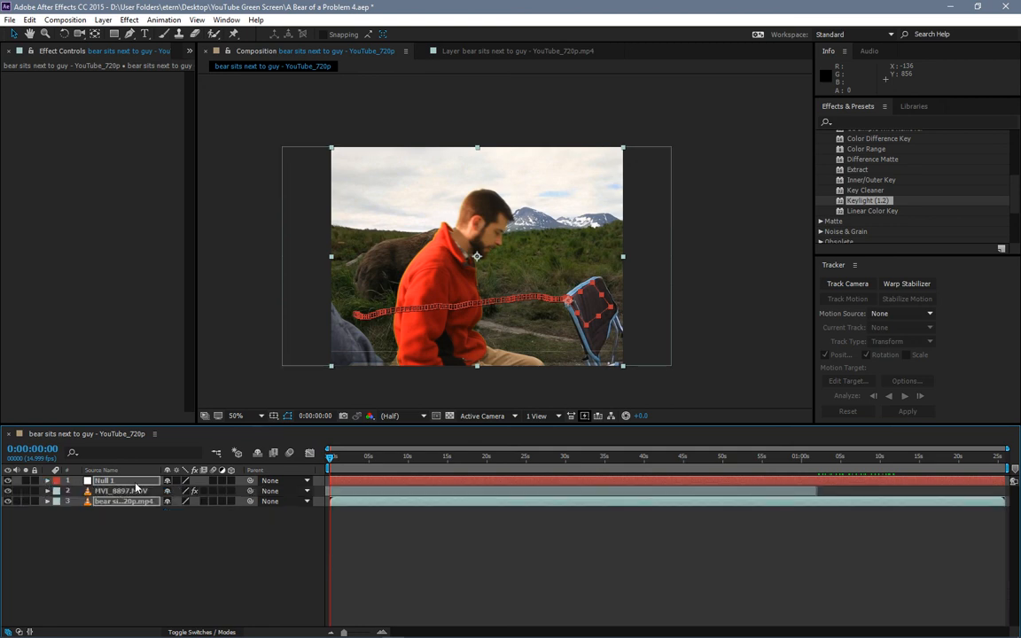
left_click(81, 491)
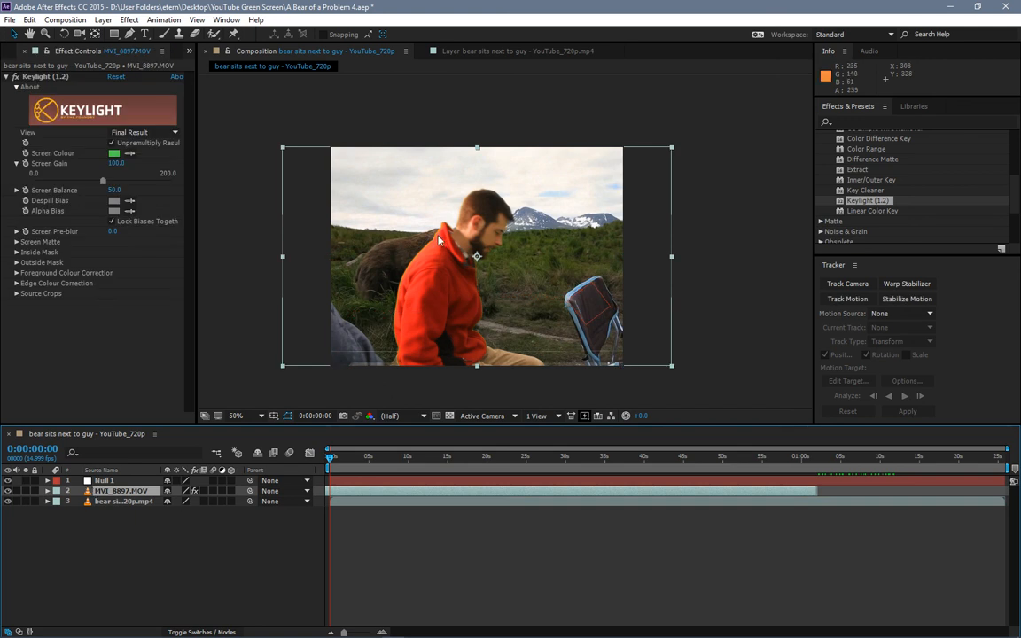
left_click(286, 495)
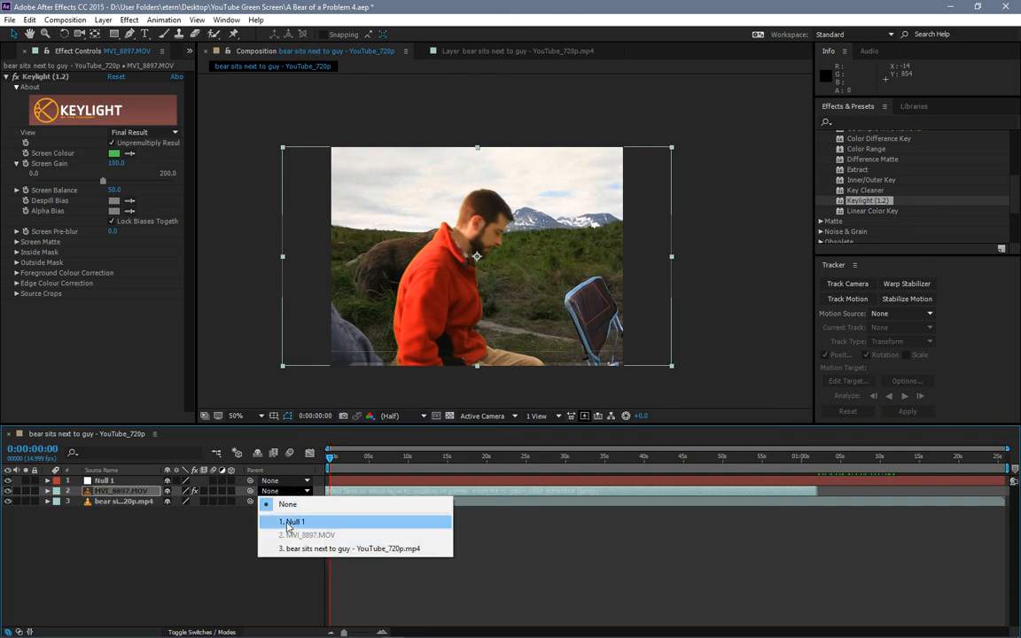
left_click(249, 492)
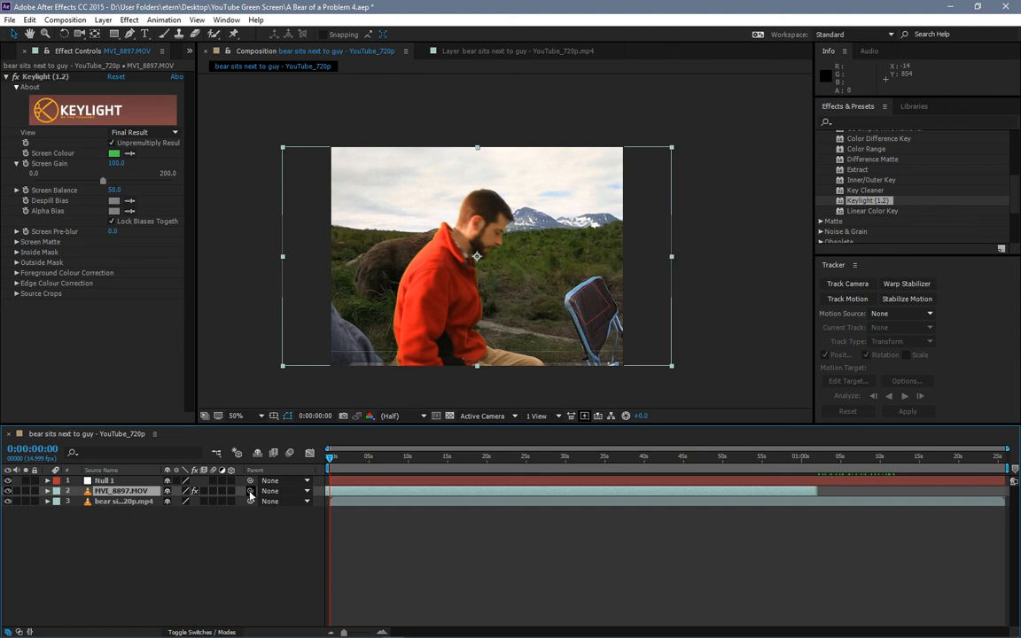
left_click_drag(249, 492, 102, 482)
At 0:00:04:03, move MVI_8897.MOV so the man sits just right of the chair, at about 408, 218
left_click_drag(330, 457, 362, 474)
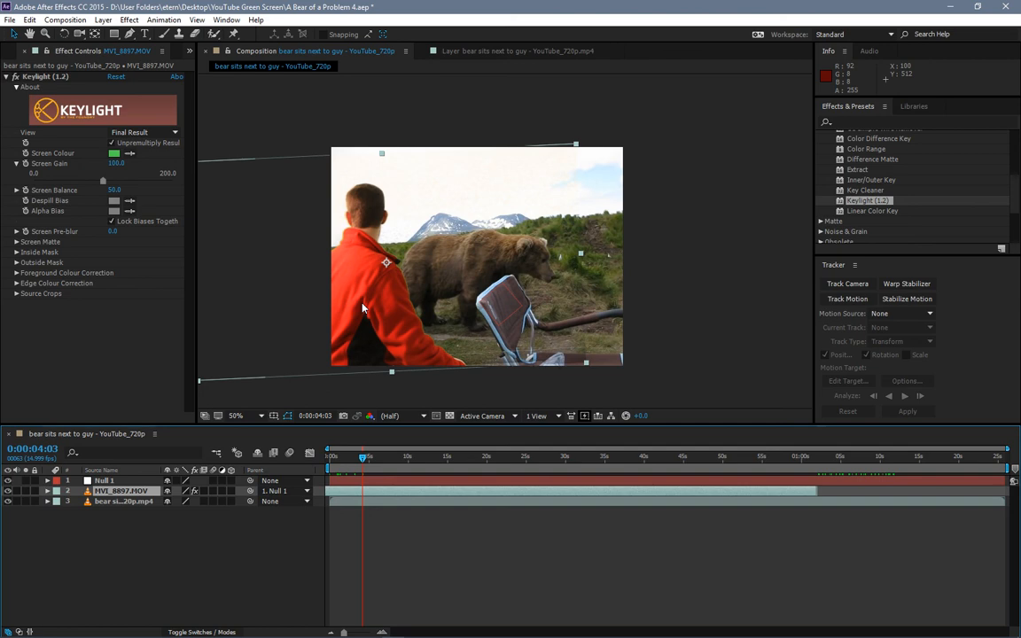
left_click_drag(398, 306, 600, 299)
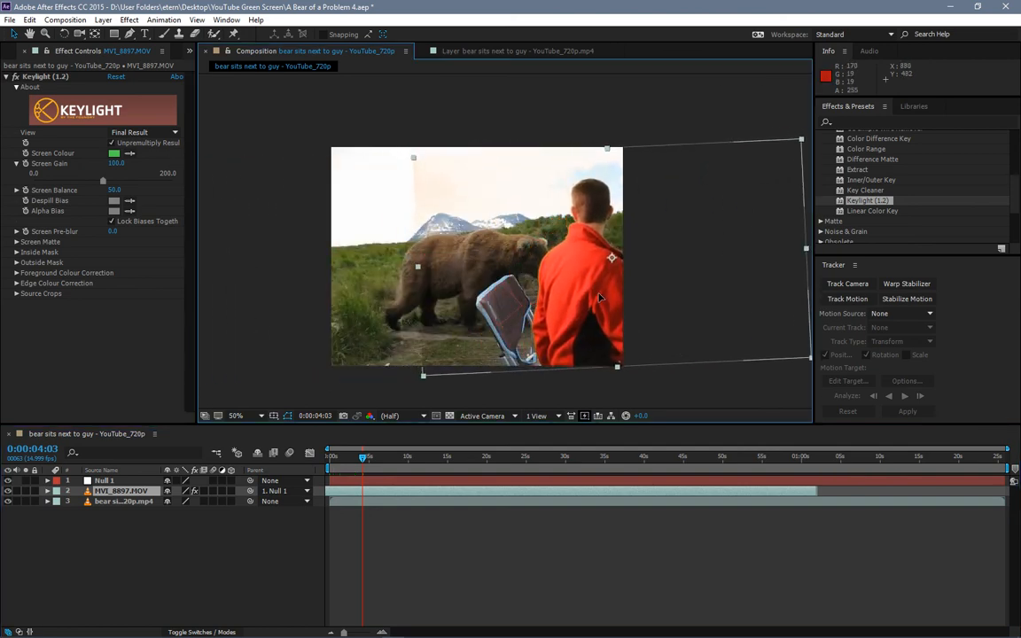
key("Right")
key("Right")
key("Right")
key("Right")
key("Right")
key("Right")
key("Right")
key("Right")
key("Right")
key("Right")
key("Right")
key("Right")
key("Right")
key("Right")
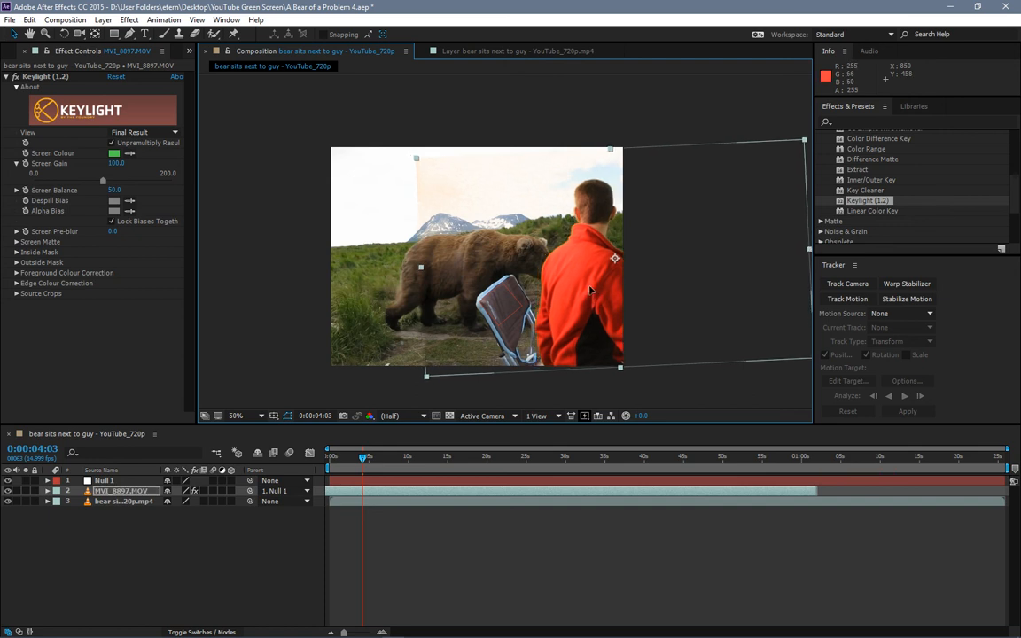
left_click_drag(595, 289, 588, 290)
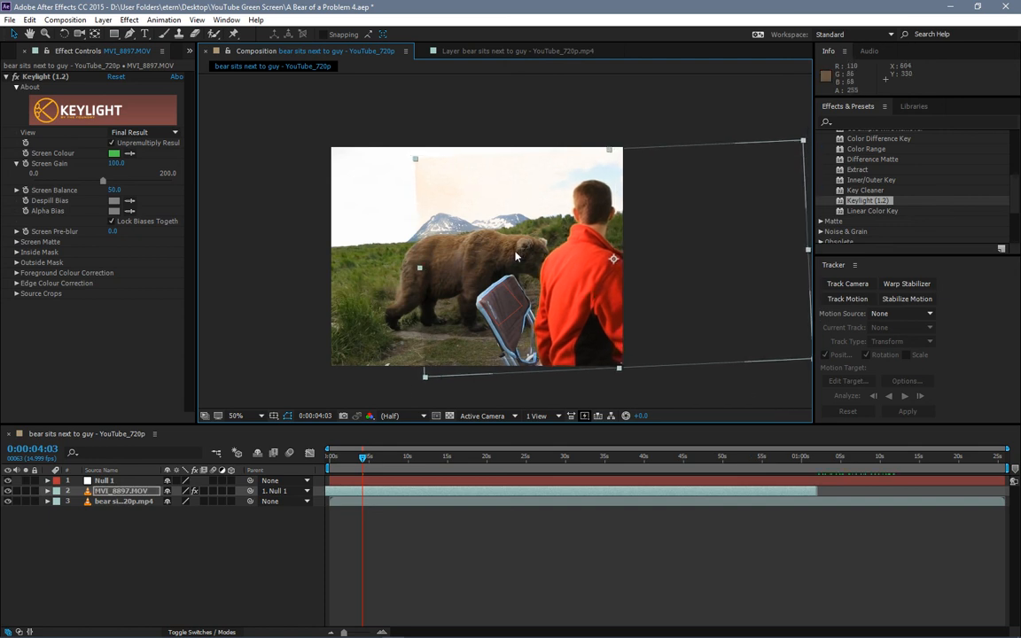
left_click_drag(578, 273, 586, 295)
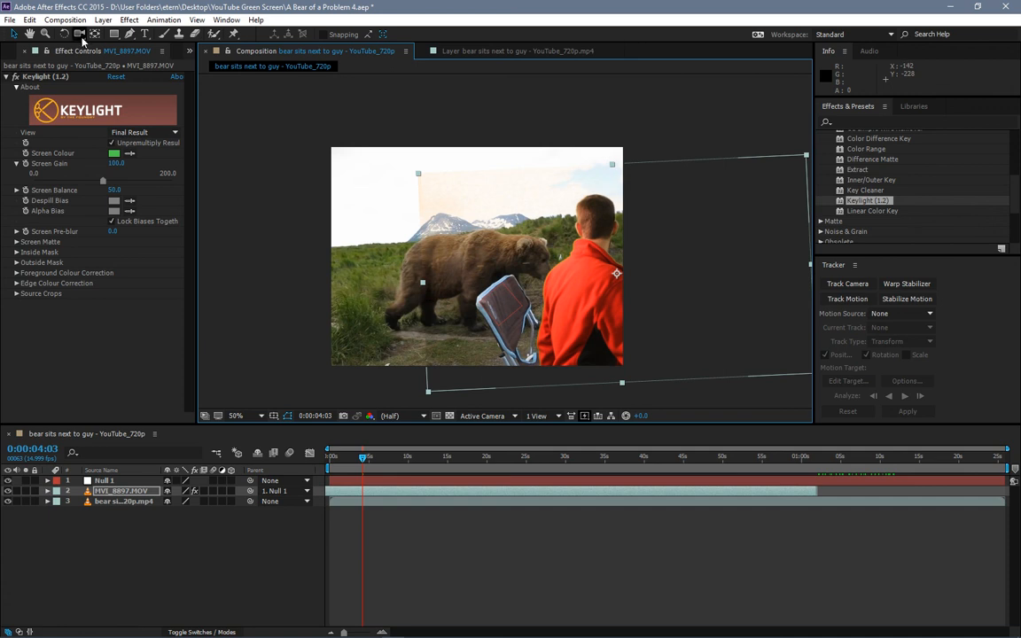
Rotate MVI_8897.MOV slightly counterclockwise to about 36.4° and check its placement at 0:00:14:02
left_click(64, 34)
left_click_drag(416, 182, 416, 178)
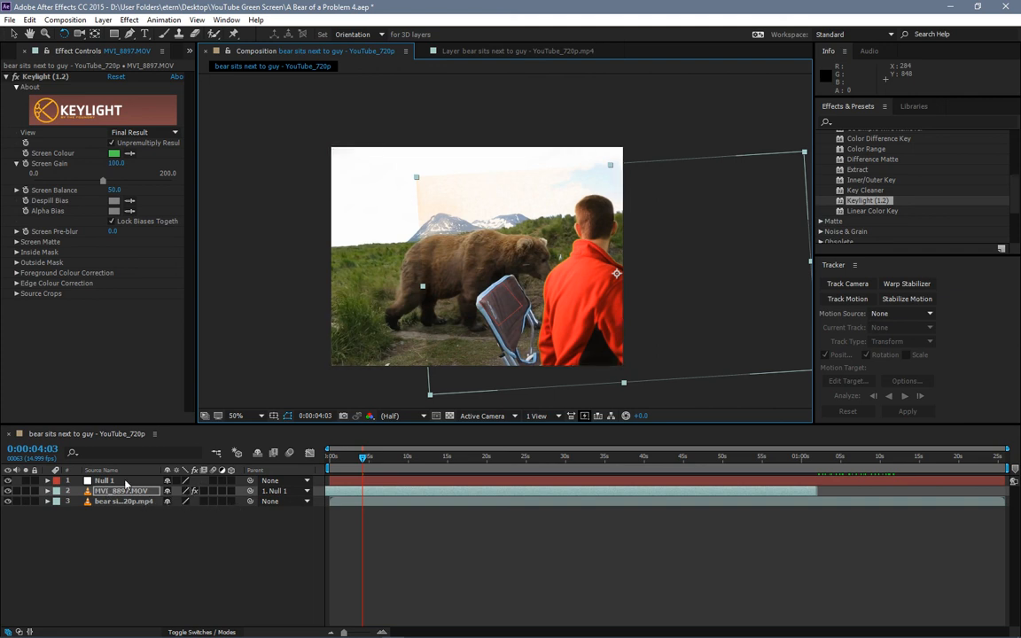
left_click_drag(364, 463, 440, 469)
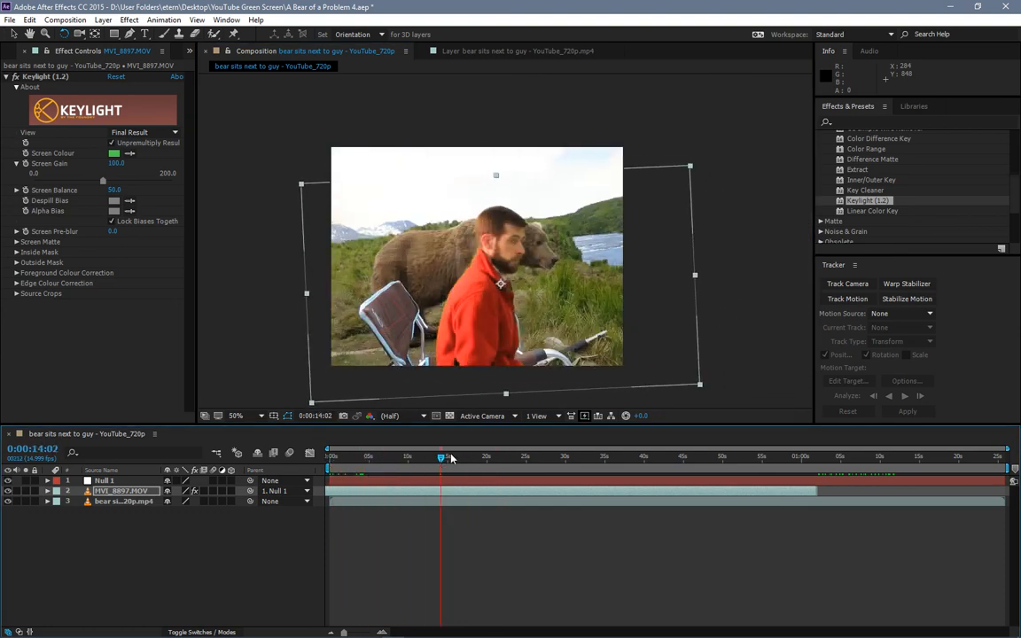
At 0:00:19:08, move MVI_8897.MOV to about 437, 188 and rotate it to about 32.4°
left_click(484, 457)
left_click(13, 34)
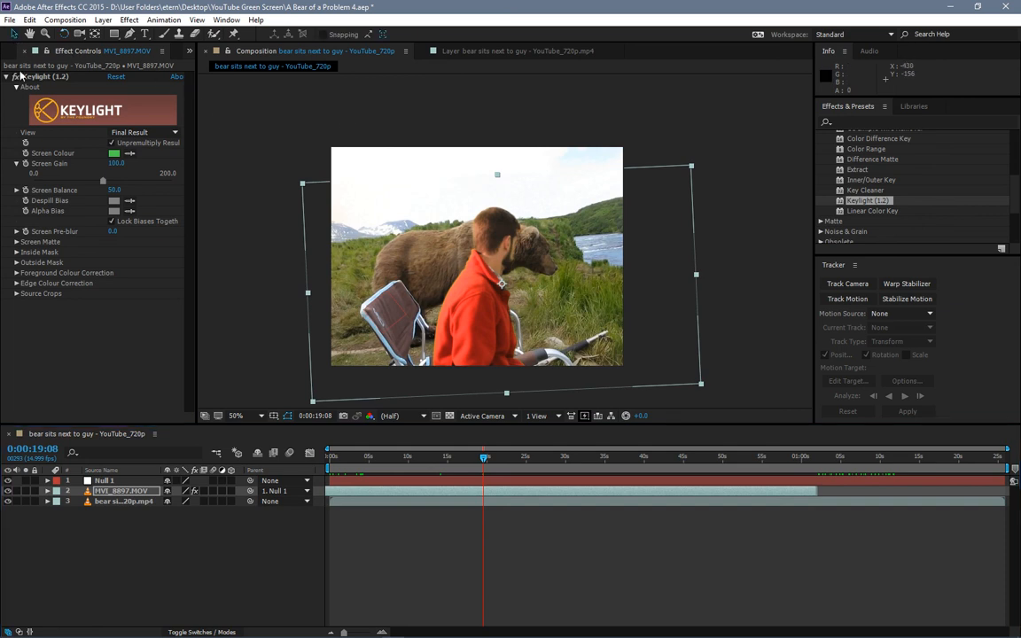
left_click(48, 490)
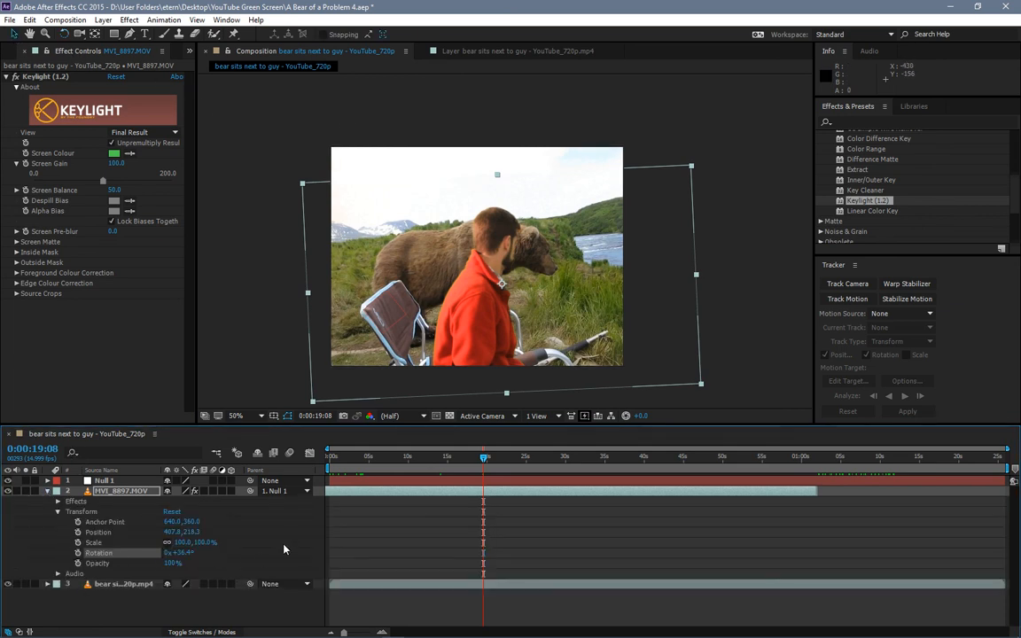
left_click_drag(437, 302, 487, 324)
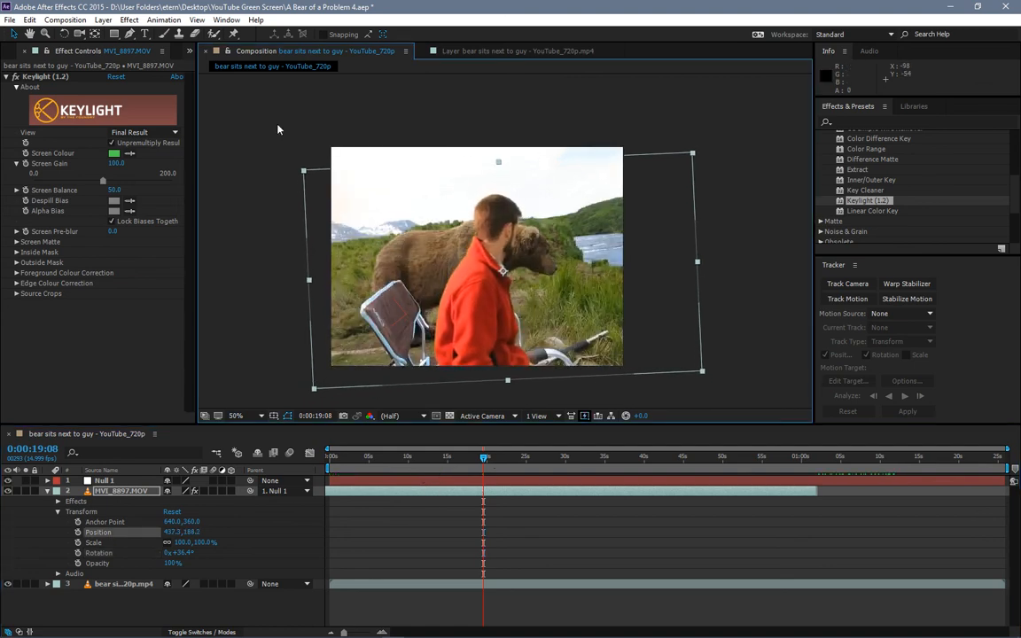
left_click(63, 33)
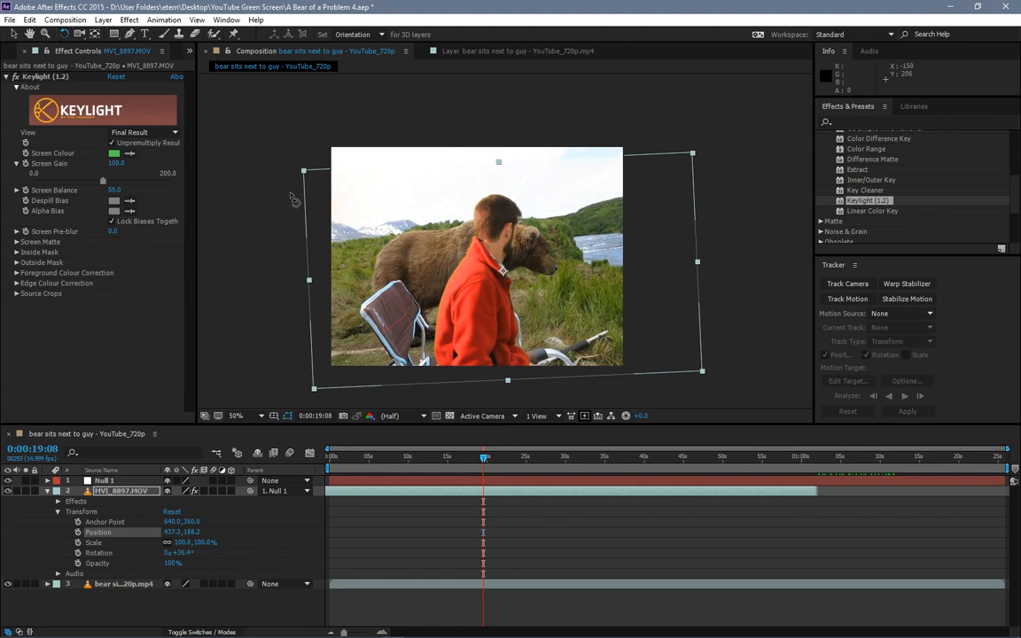
left_click_drag(305, 180, 285, 177)
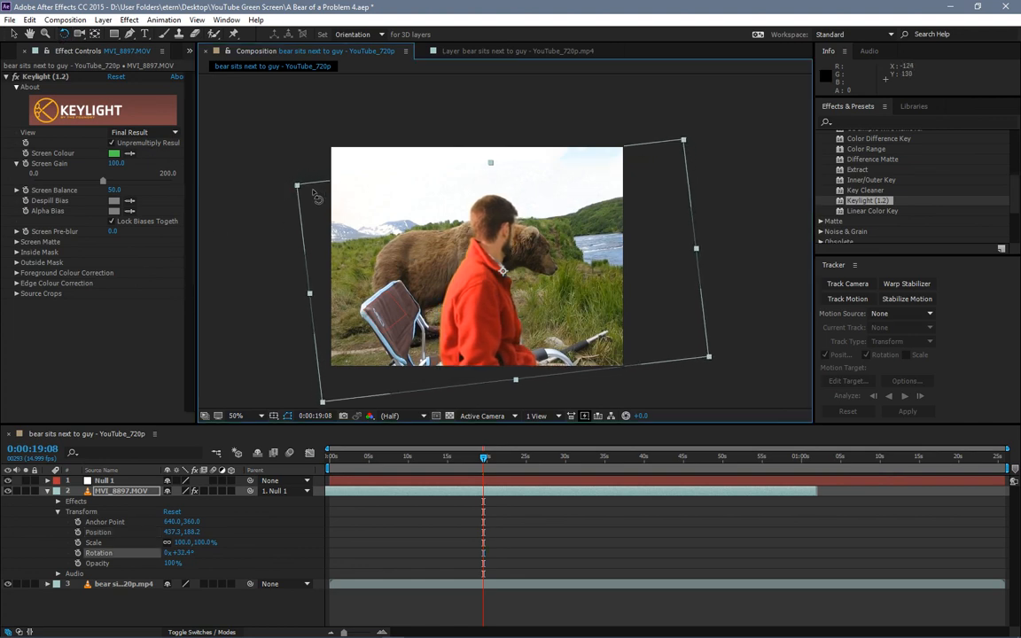
At 0:00:23:09, reposition MVI_8897.MOV up and slightly left to about 426, 138
left_click(13, 33)
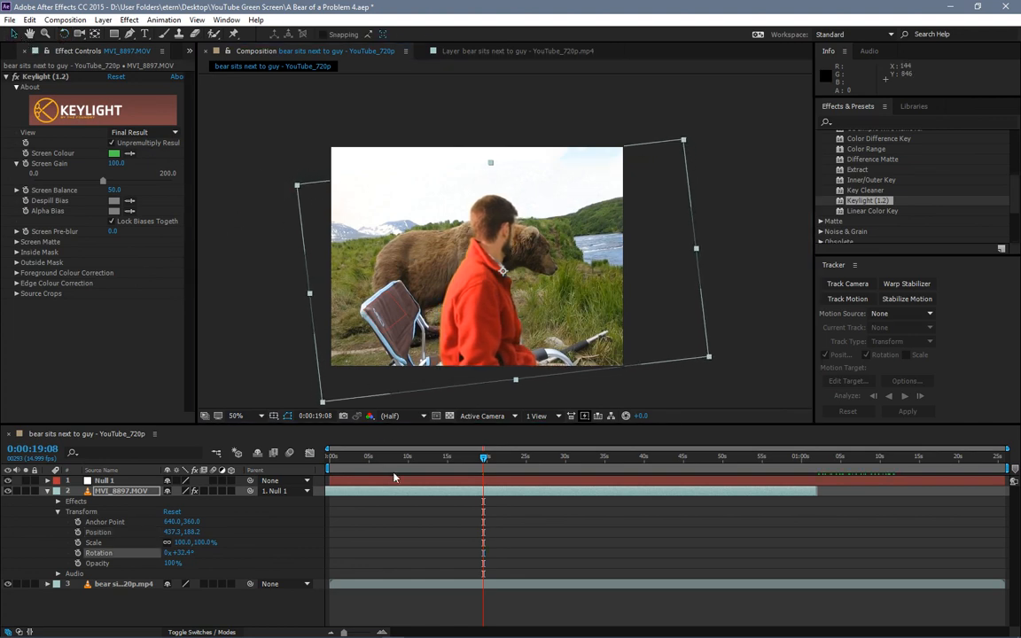
left_click_drag(484, 462, 517, 454)
left_click_drag(483, 356, 476, 338)
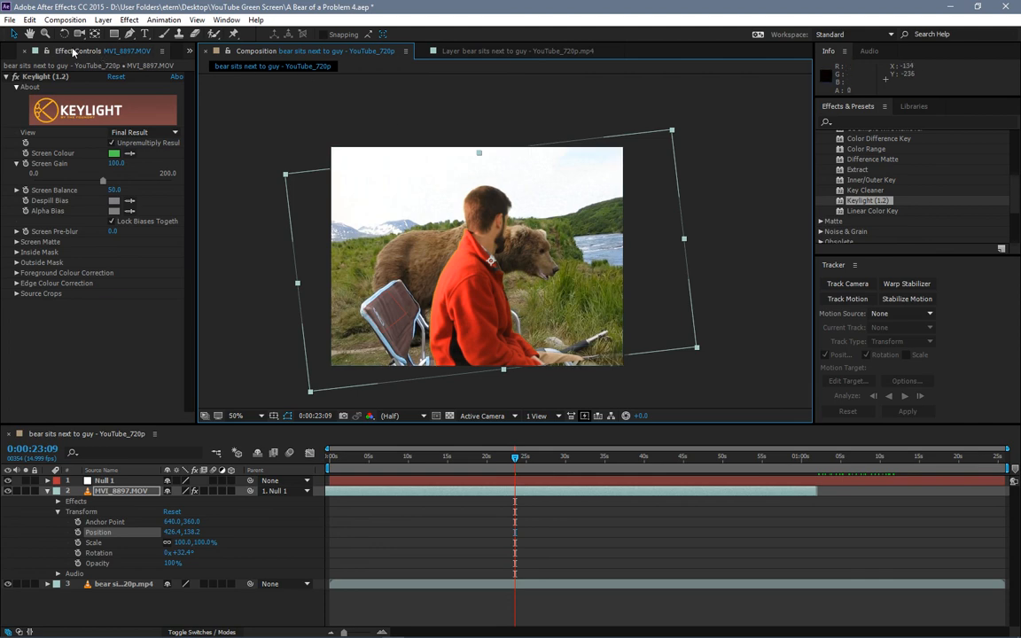
Import the green screen chair clip MVI_8898.MOV into the project
left_click(5, 51)
right_click(40, 252)
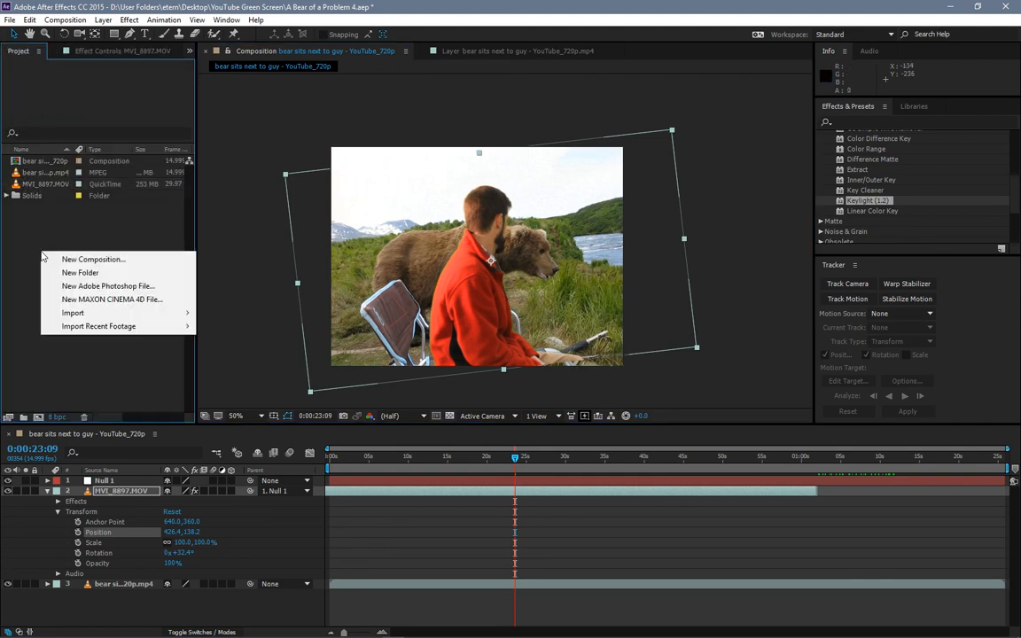
mouse_move(117, 313)
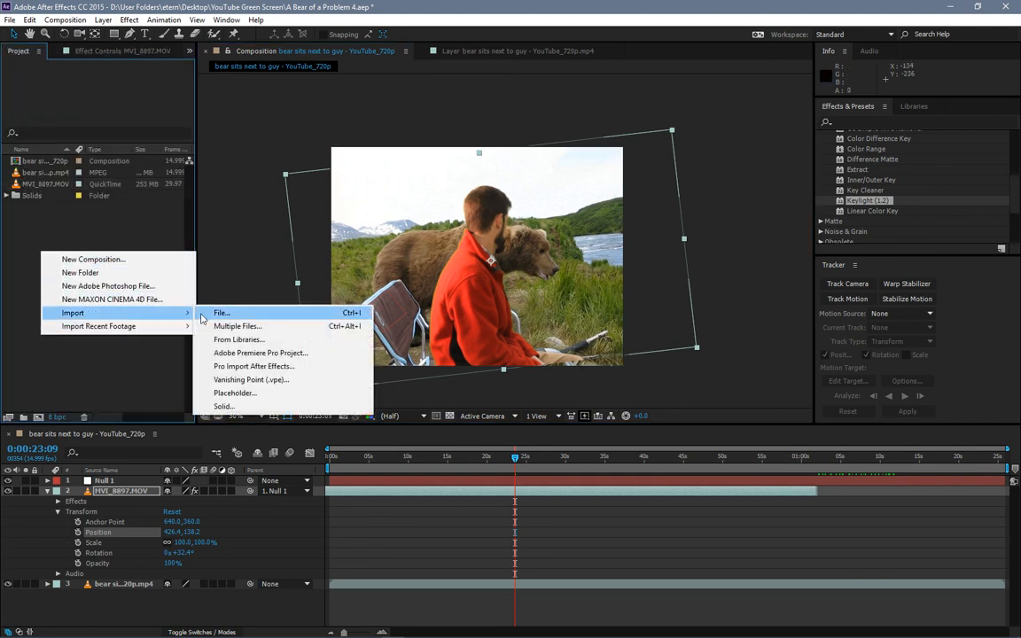
left_click(266, 313)
double_click(504, 122)
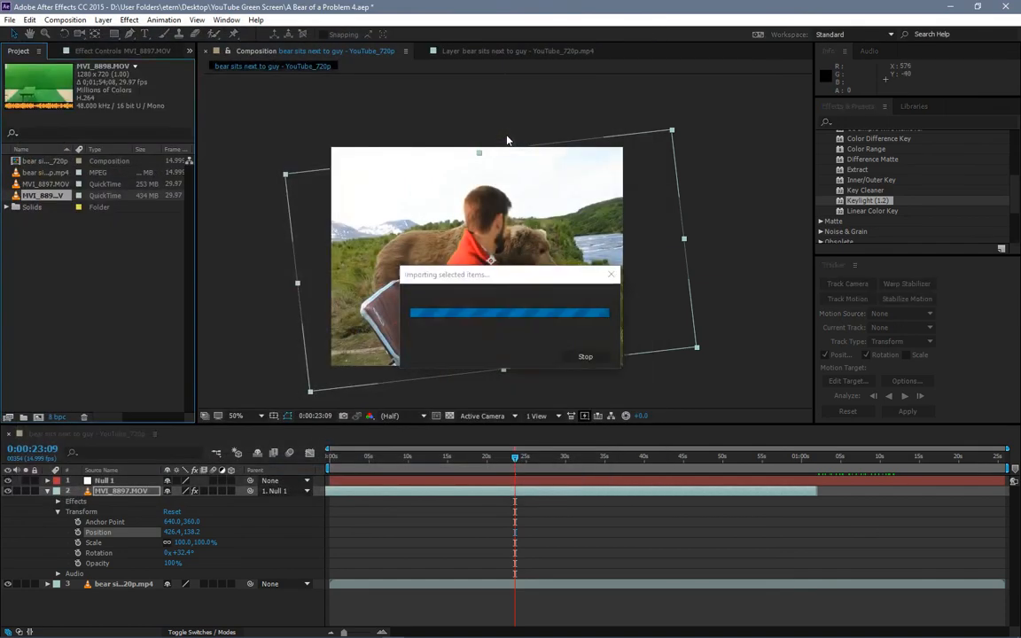
Hide the MVI_8897.MOV layer and add MVI_8898.MOV to the bear composition as the top layer
left_click(48, 492)
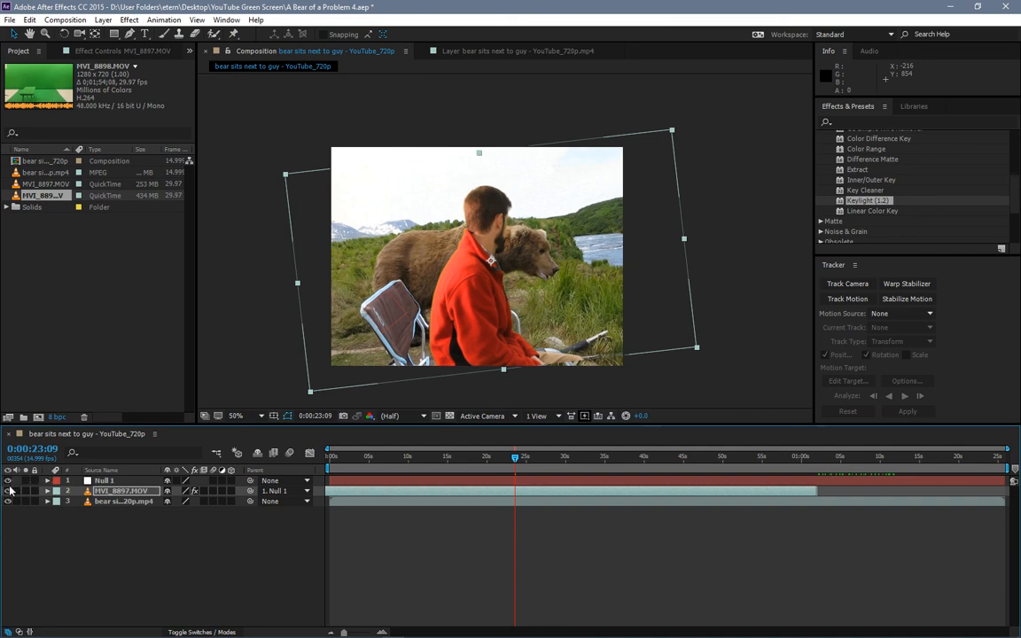
left_click(8, 490)
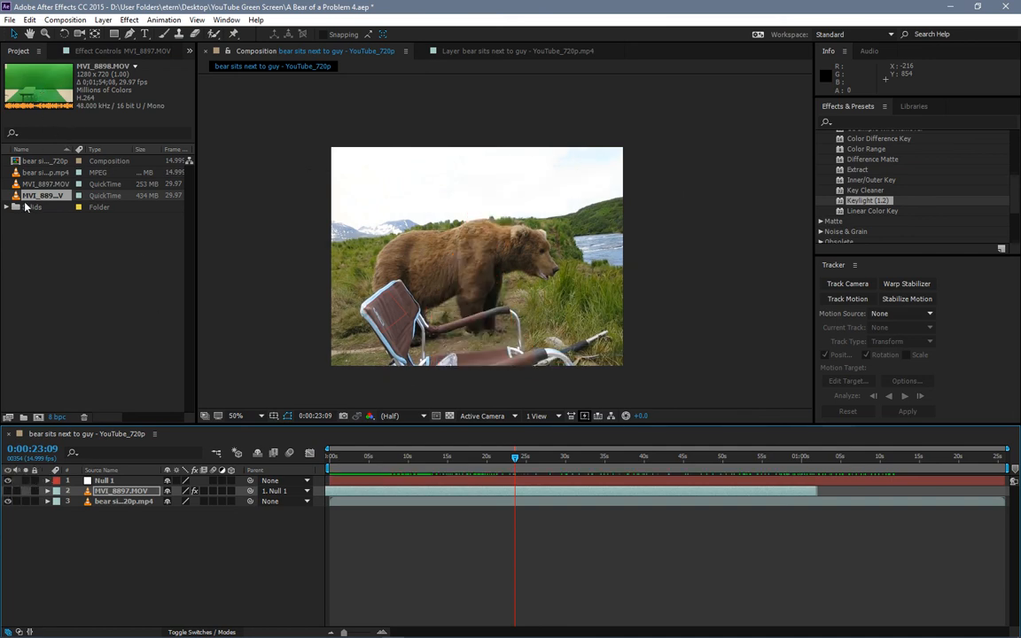
left_click_drag(15, 196, 475, 258)
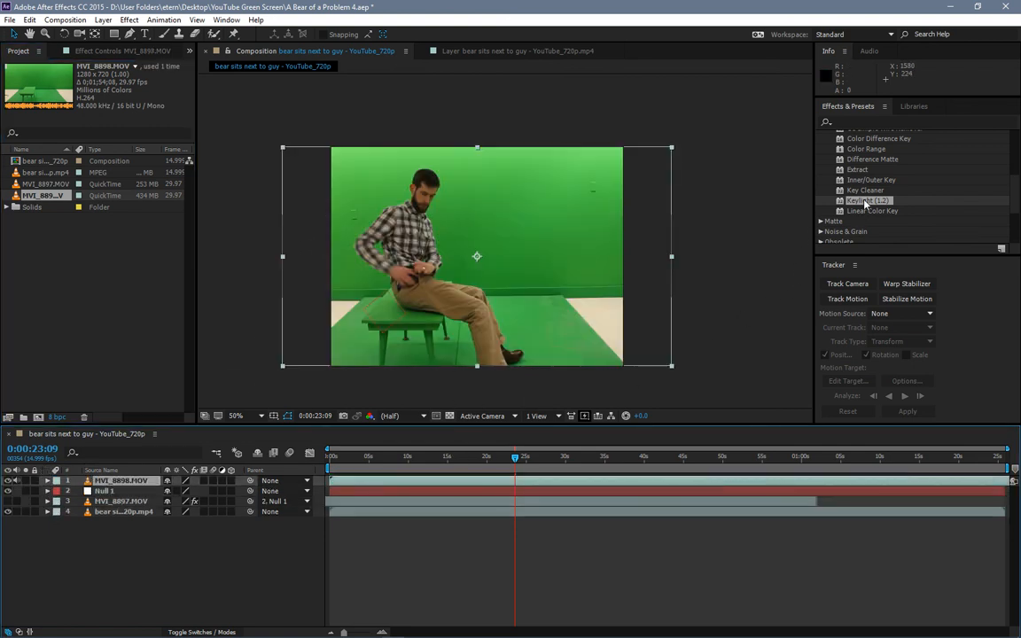
Apply Keylight (1.2) to MVI_8898.MOV and sample the green wall beside the man as its Screen Colour
left_click_drag(864, 202, 491, 188)
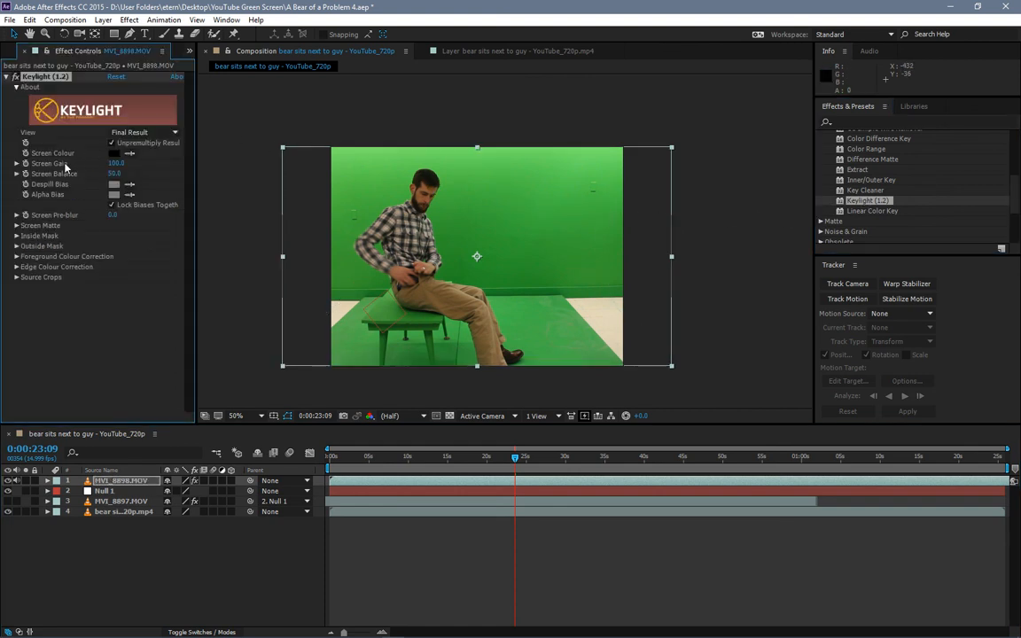
left_click(129, 152)
left_click(375, 183)
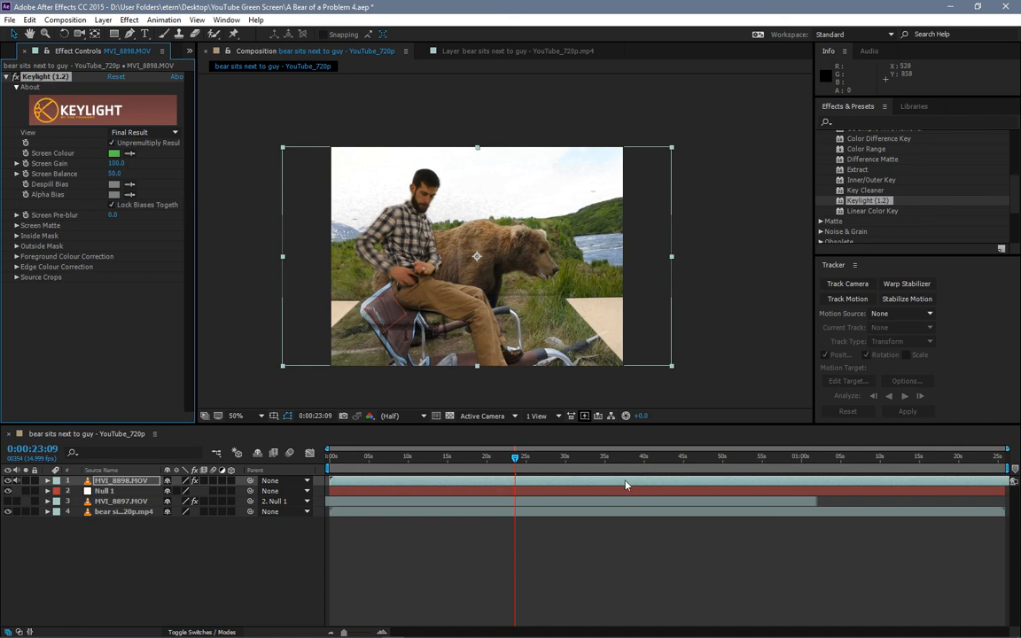
Slide the MVI_8898.MOV layer earlier in time so that it ends at about 0:01:08, checking the moment the man stands up
left_click_drag(625, 485, 398, 482)
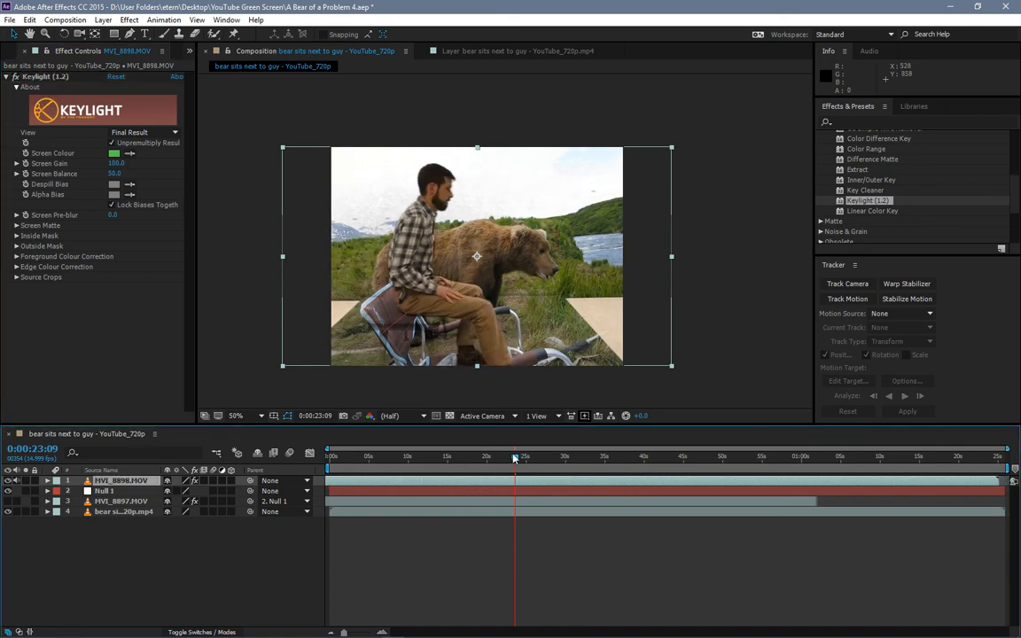
left_click_drag(514, 458, 702, 486)
left_click(797, 460)
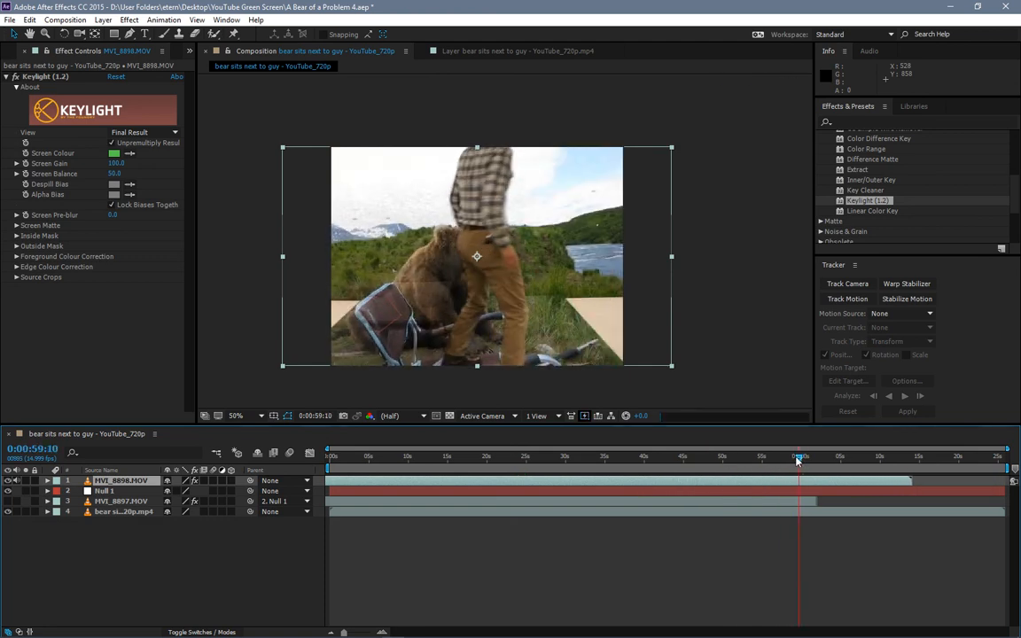
left_click_drag(797, 460, 698, 484)
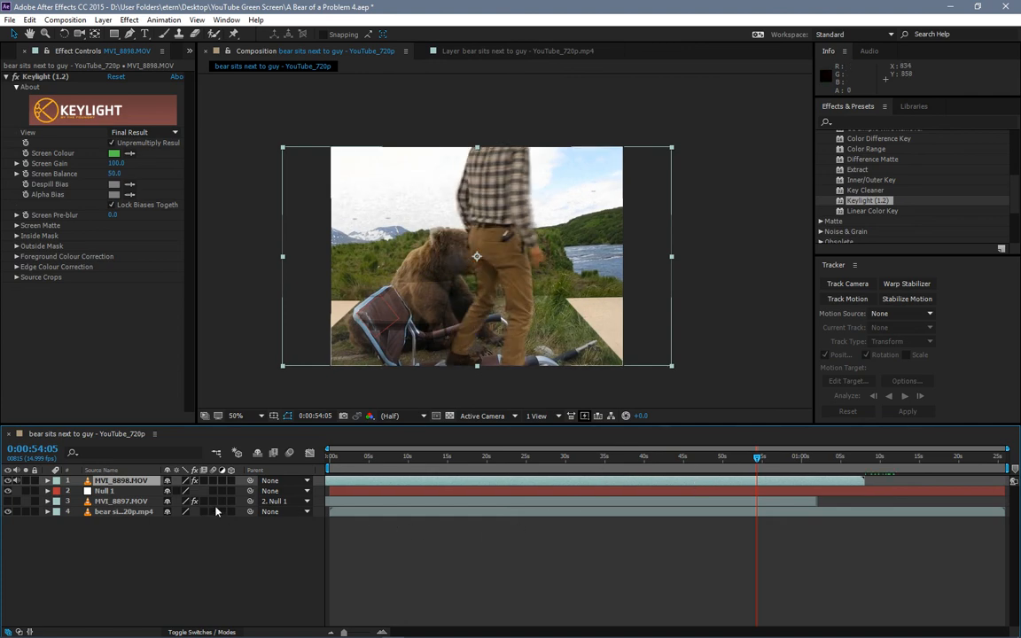
Go to about 0:00:18:04 and parent MVI_8898.MOV to Null 1
left_click_drag(640, 459, 472, 459)
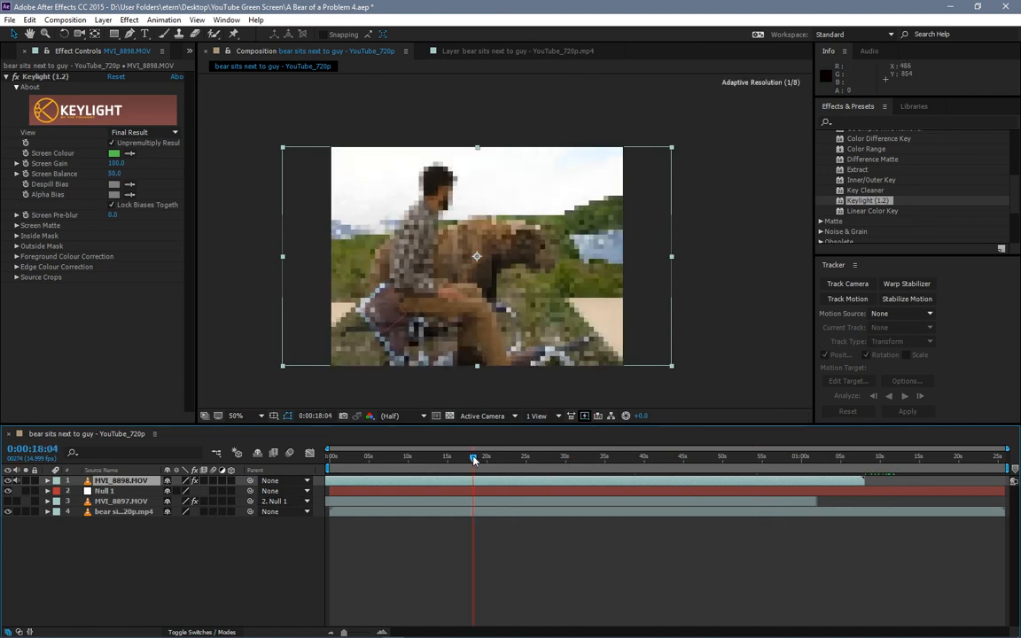
left_click(287, 482)
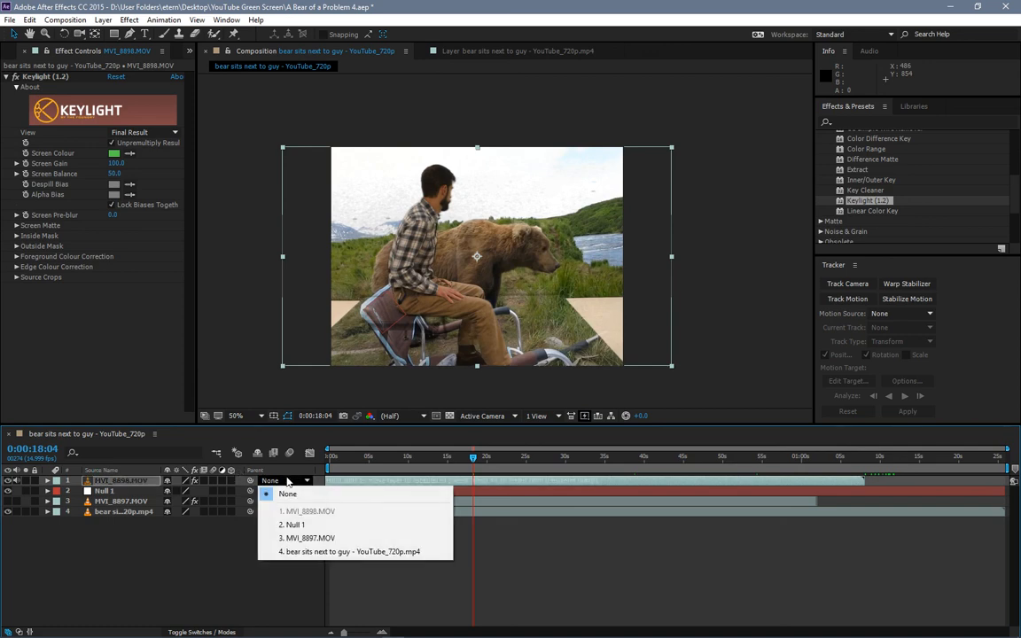
left_click(301, 525)
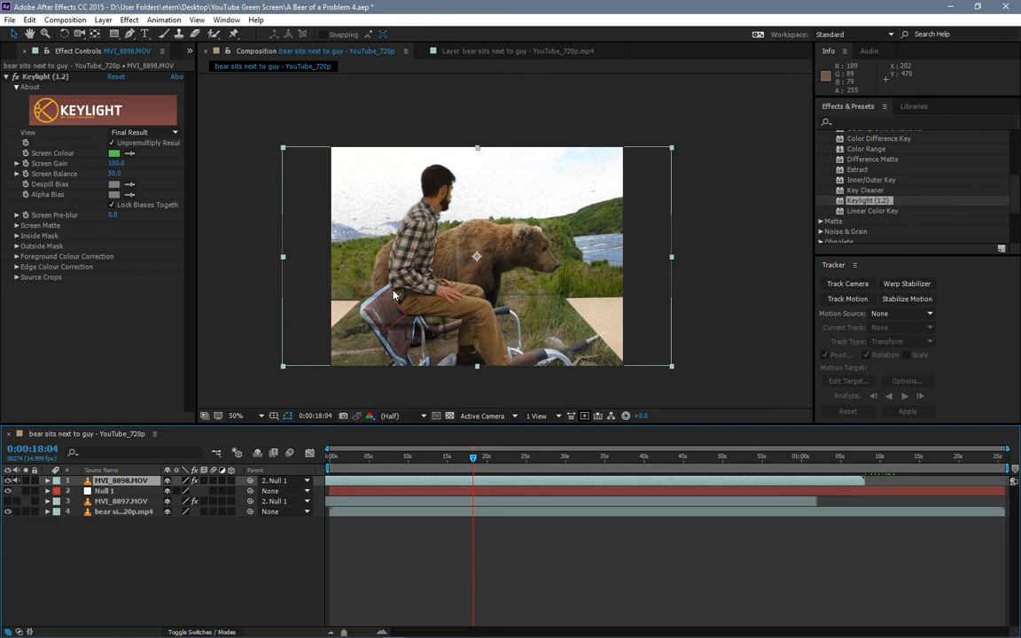
Move MVI_8898.MOV down and to the right toward the chair and enlarge it about its center
left_click_drag(427, 292, 465, 353)
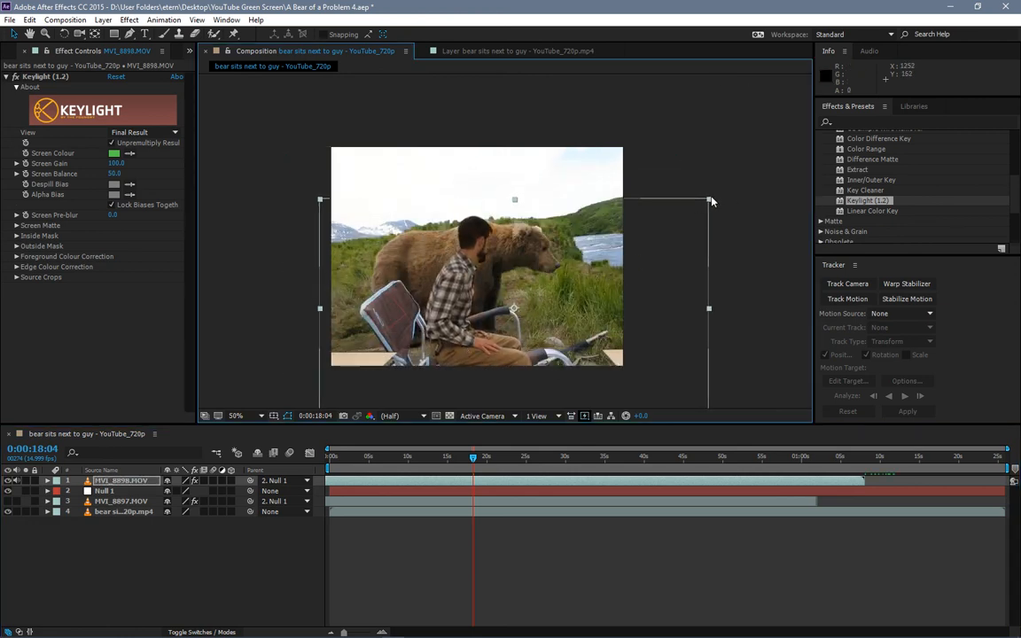
left_click_drag(709, 202, 763, 122)
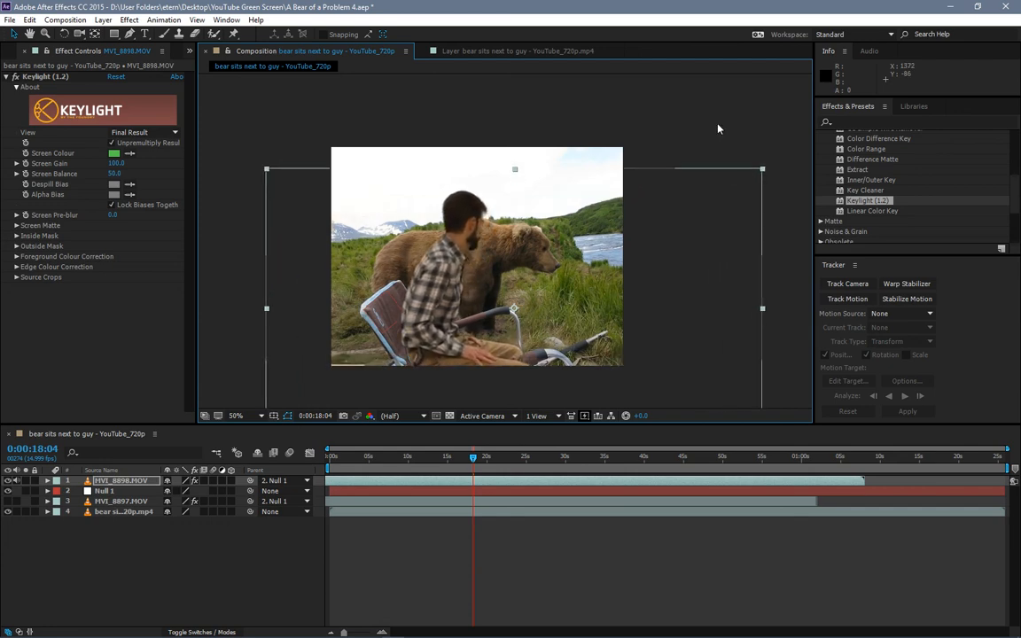
Rotate MVI_8898.MOV counterclockwise and shift it so the man sits against the chair, then ease the tilt back slightly
left_click(64, 34)
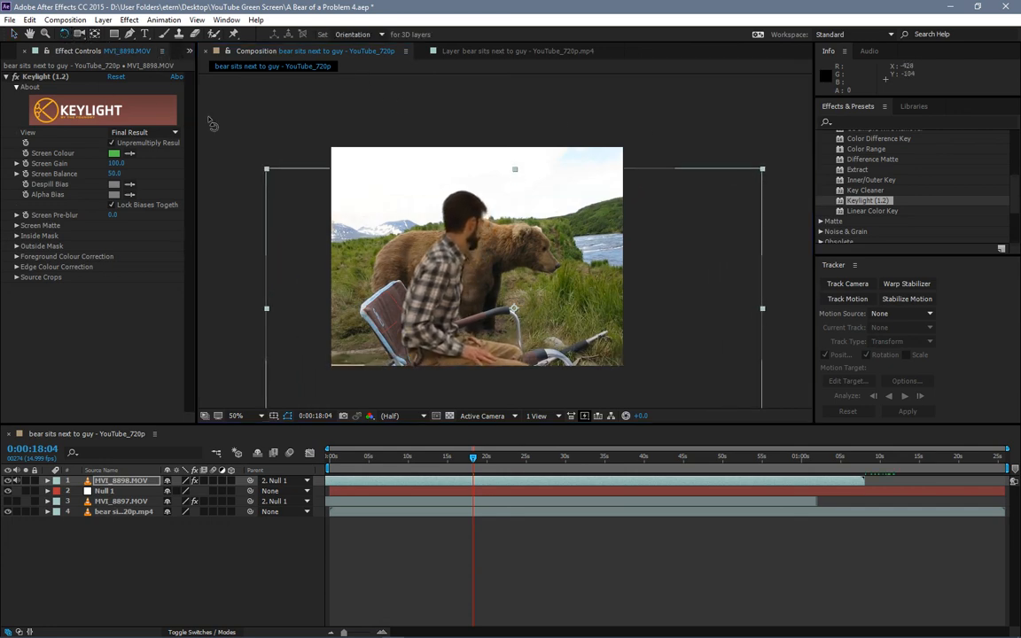
left_click_drag(246, 158, 454, 251)
key("v")
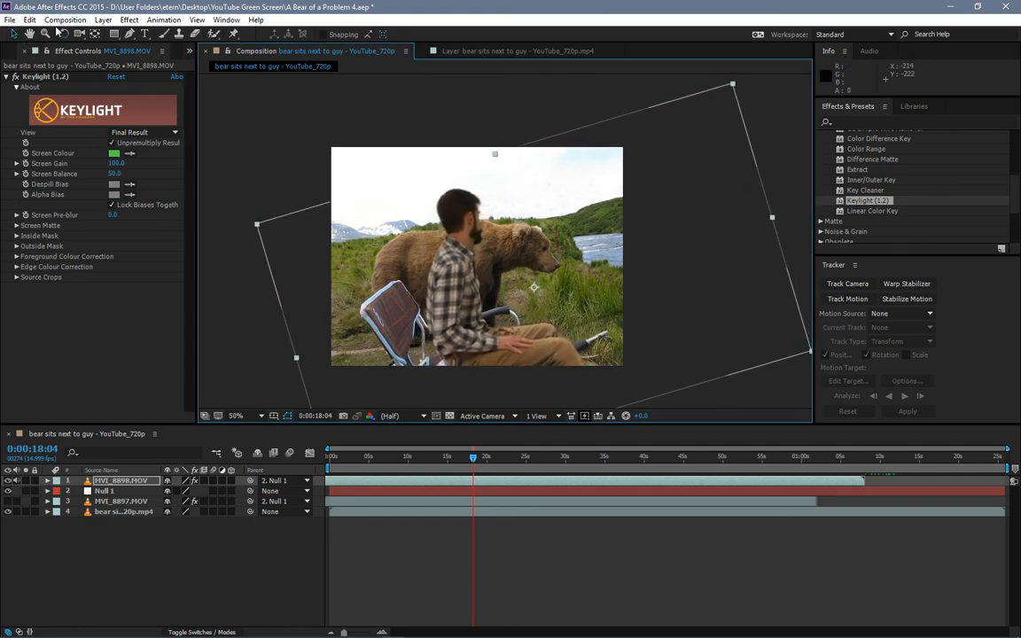
key("w")
left_click_drag(256, 228, 262, 205)
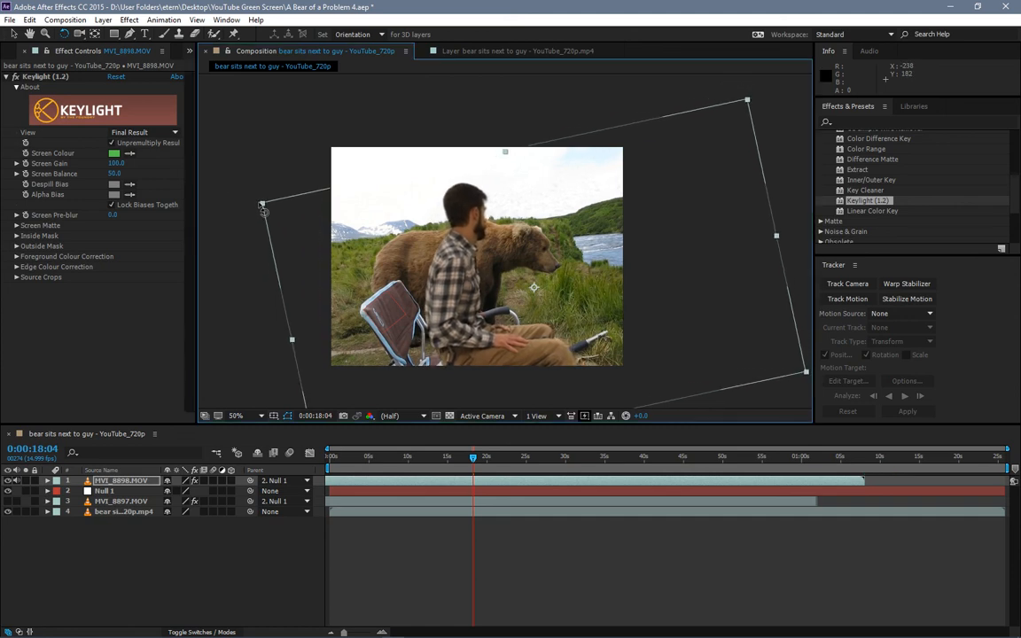
At 0:00:53:14, rotate MVI_8898.MOV clockwise to a shallower tilt and nudge it slightly up and to the left
left_click_drag(472, 459, 549, 456)
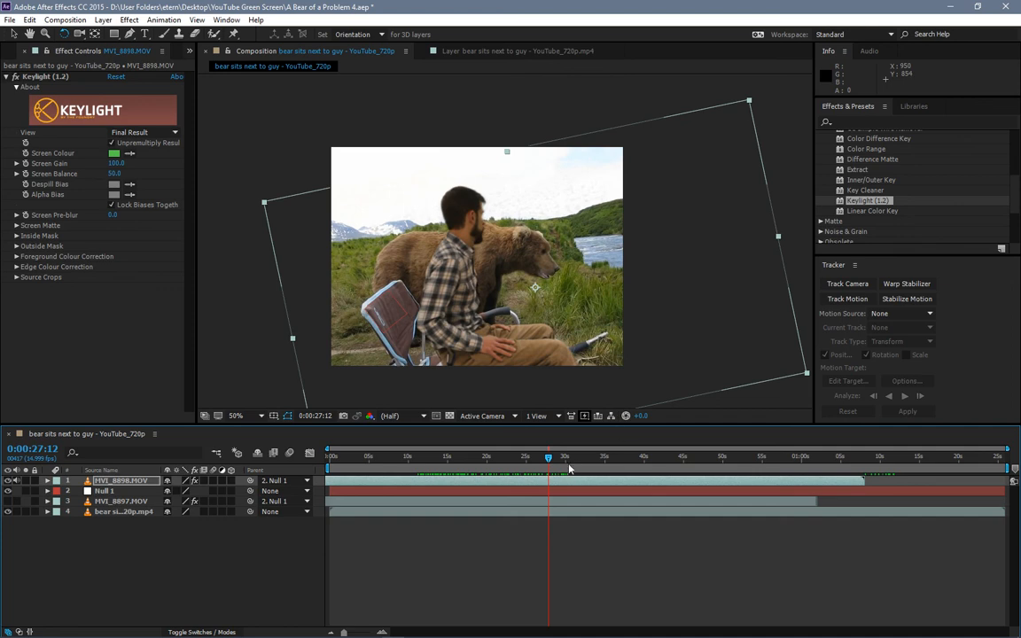
left_click_drag(548, 457, 755, 466)
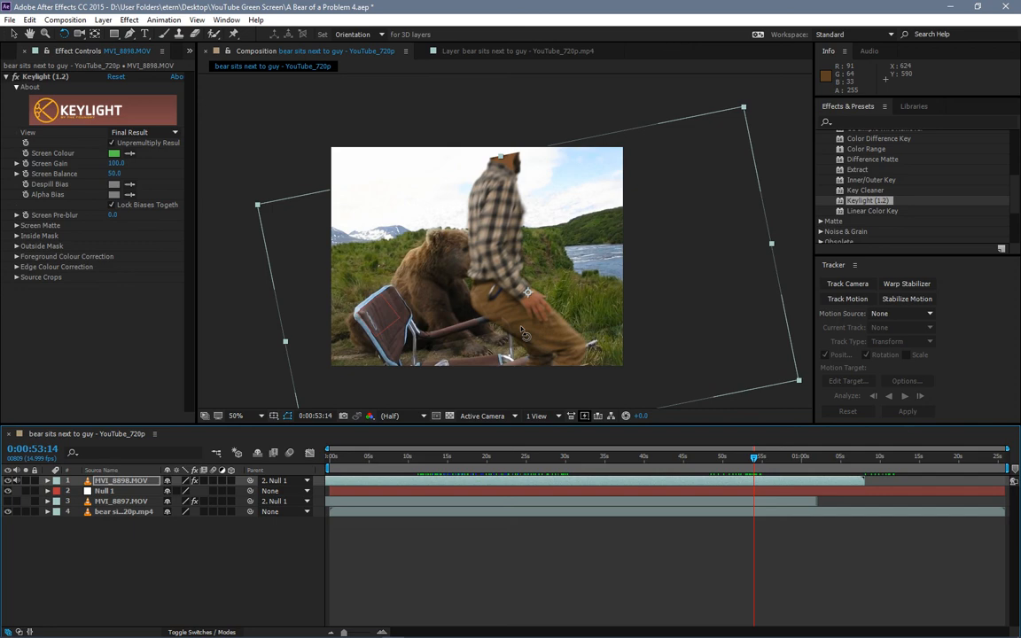
key("v")
left_click_drag(523, 328, 522, 323)
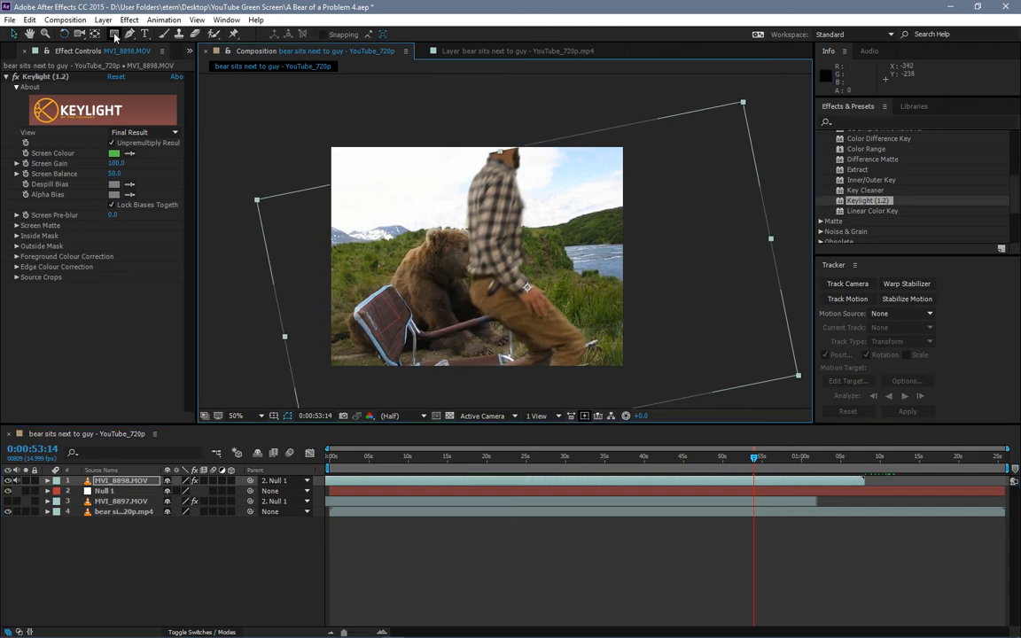
left_click(64, 33)
left_click_drag(255, 206, 248, 164)
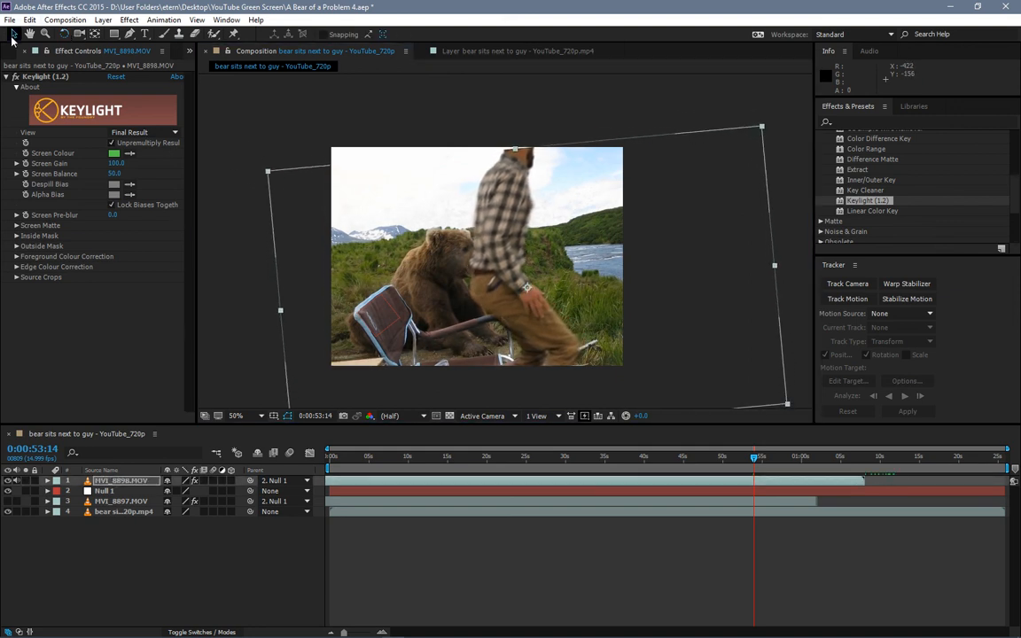
left_click(14, 34)
left_click_drag(388, 339, 383, 335)
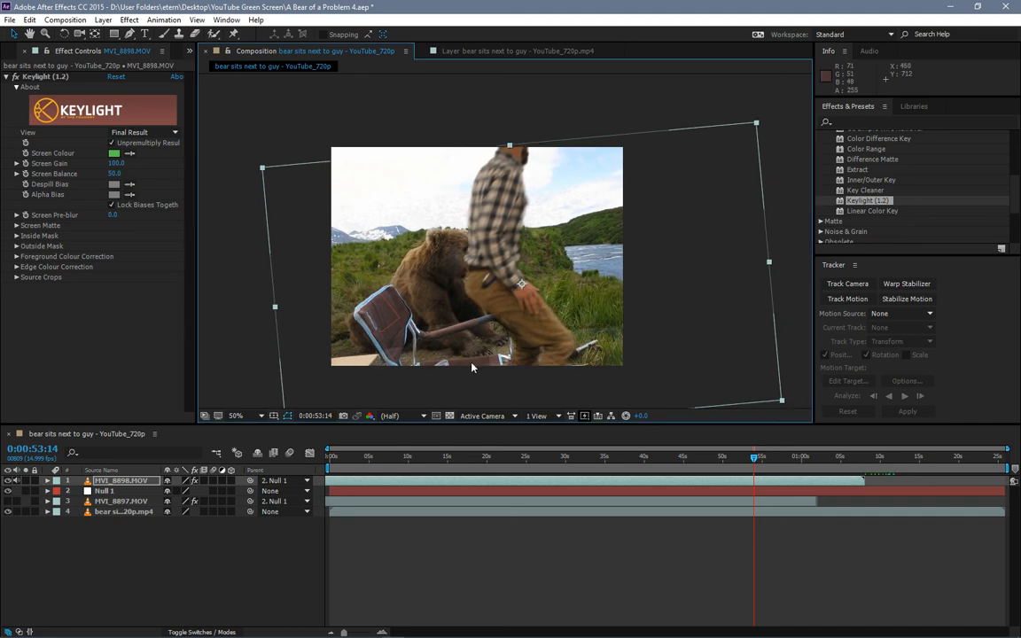
At 0:00:42:08, enlarge MVI_8898.MOV slightly and move it down and to the right to seat the man in the chair
left_click_drag(754, 457, 664, 457)
left_click_drag(263, 162, 241, 152)
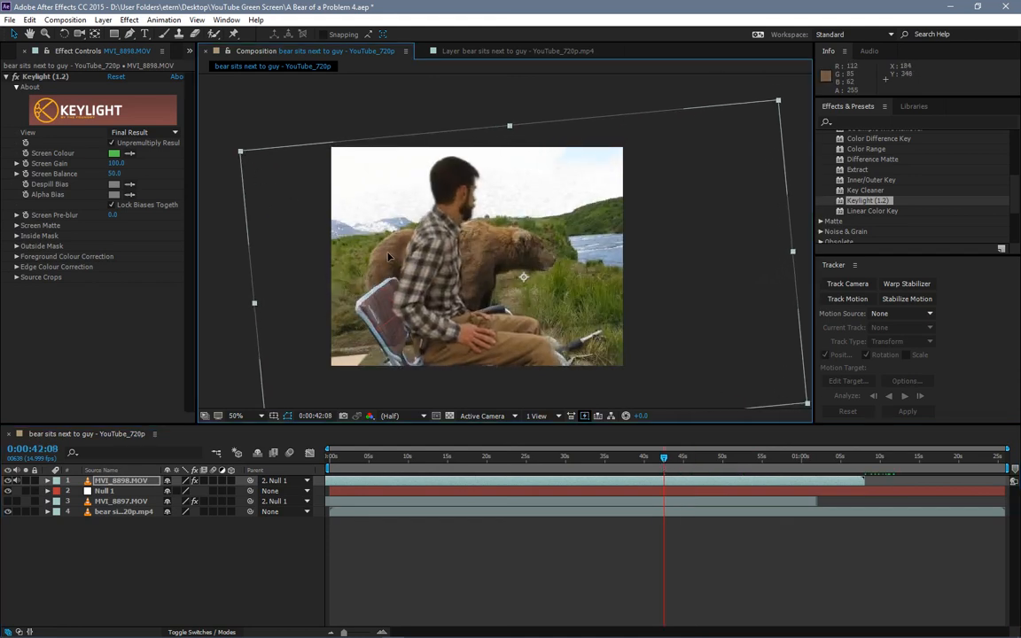
mouse_move(389, 255)
left_mouse_down()
mouse_move(411, 265)
mouse_move(398, 265)
left_mouse_up()
left_click(246, 159)
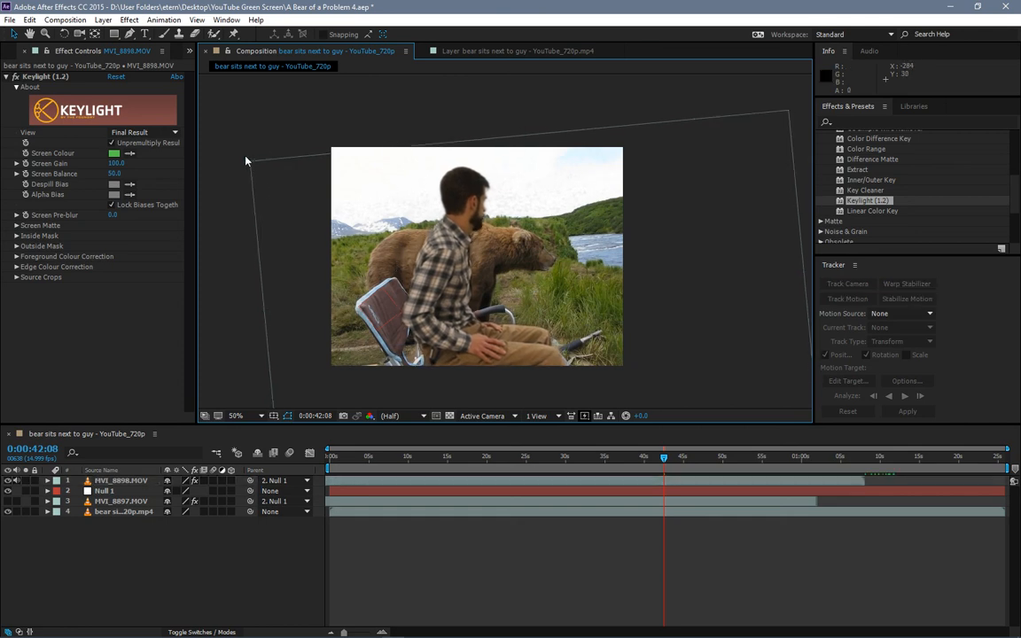
double_click(250, 167)
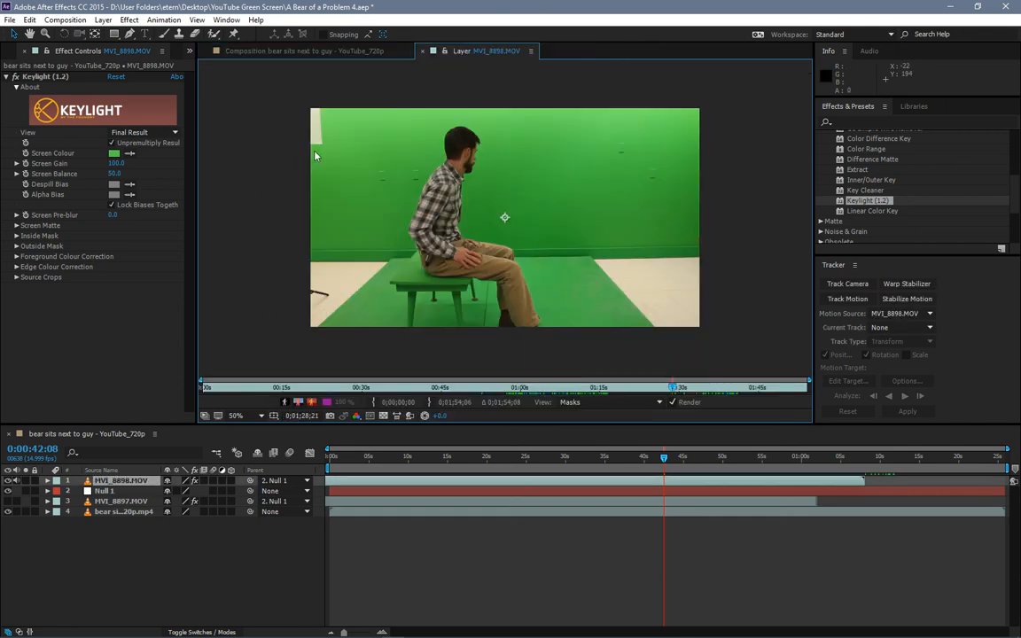
left_click(333, 51)
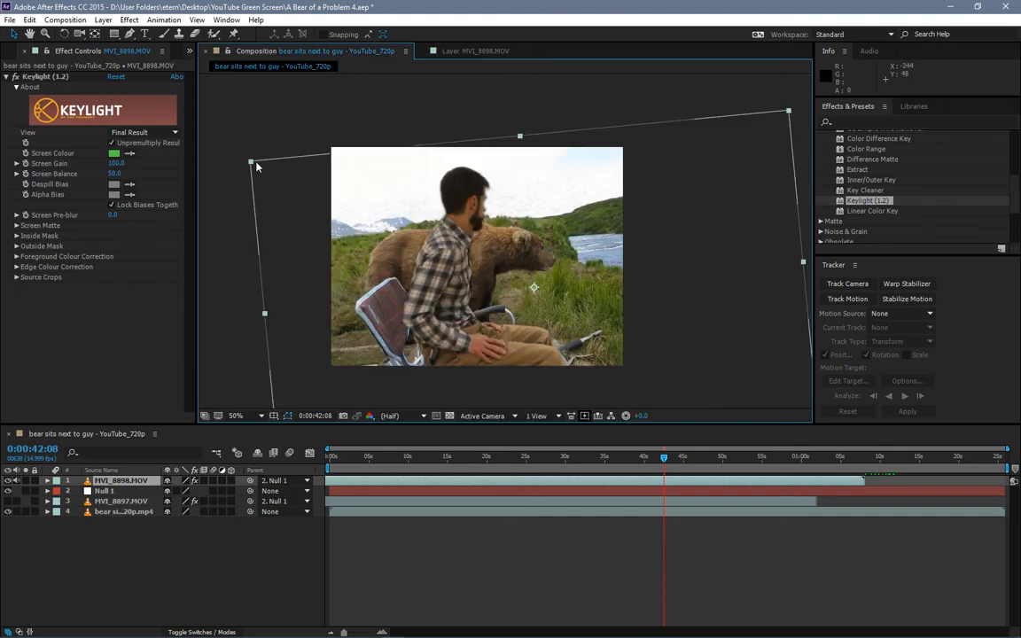
left_click_drag(252, 162, 245, 159)
mouse_move(429, 261)
left_mouse_down()
mouse_move(438, 268)
mouse_move(423, 230)
mouse_move(449, 255)
mouse_move(424, 264)
mouse_move(432, 273)
left_mouse_up()
Preview the composite from 0:00:16:06 and from 0:00:05:04 to check how the man follows the chair
left_click_drag(643, 457, 460, 462)
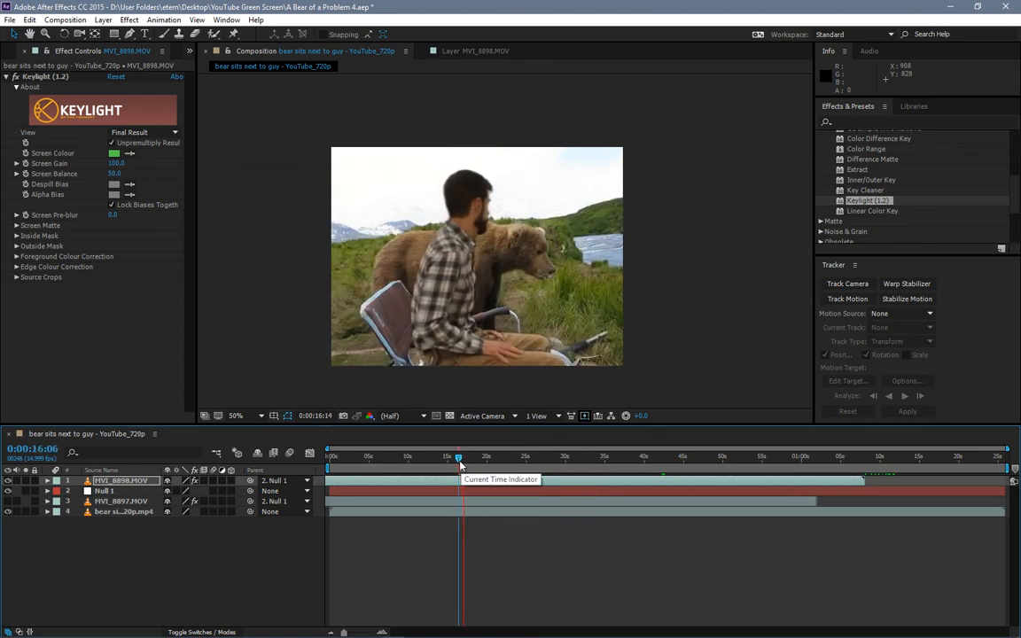
key("space")
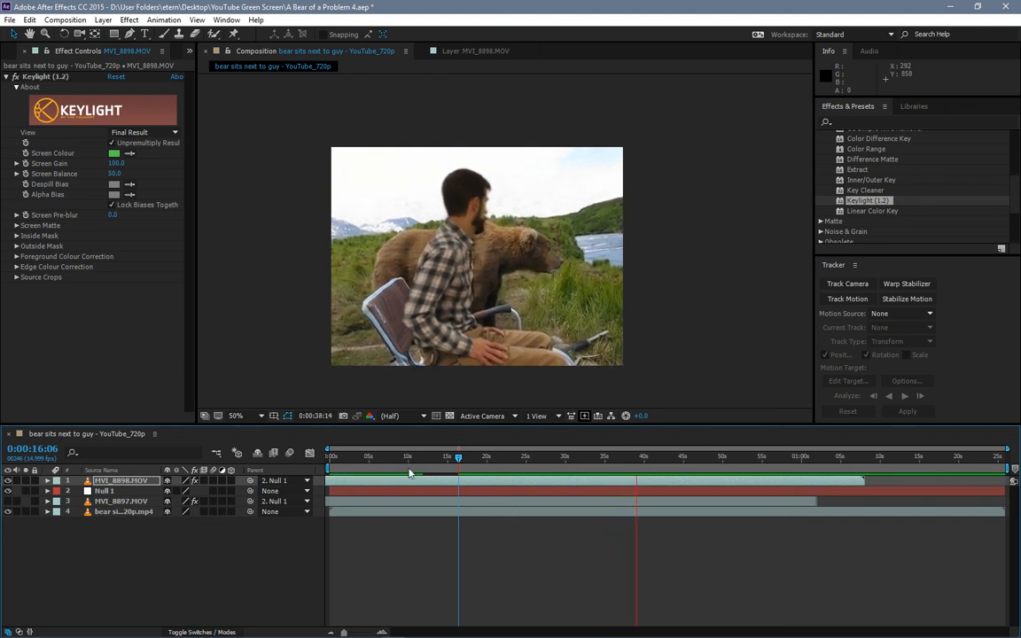
left_click_drag(403, 461, 371, 463)
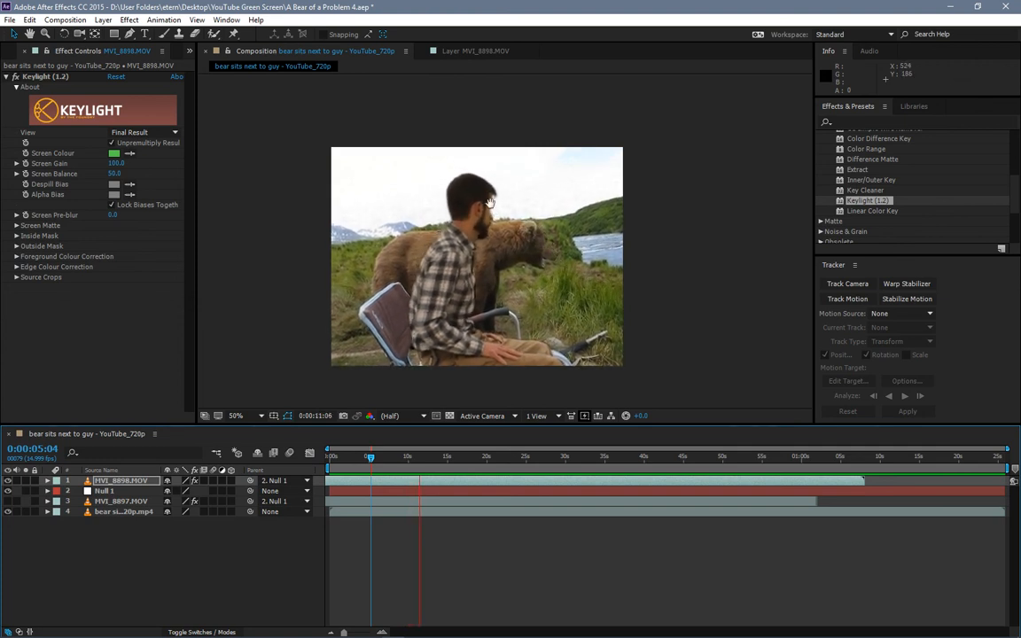
key("space")
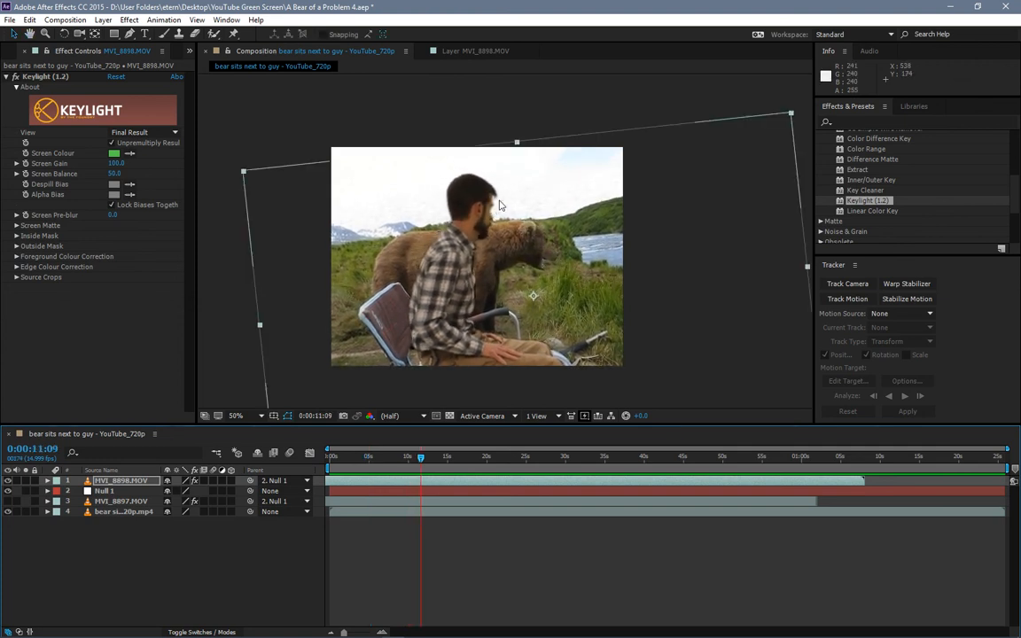